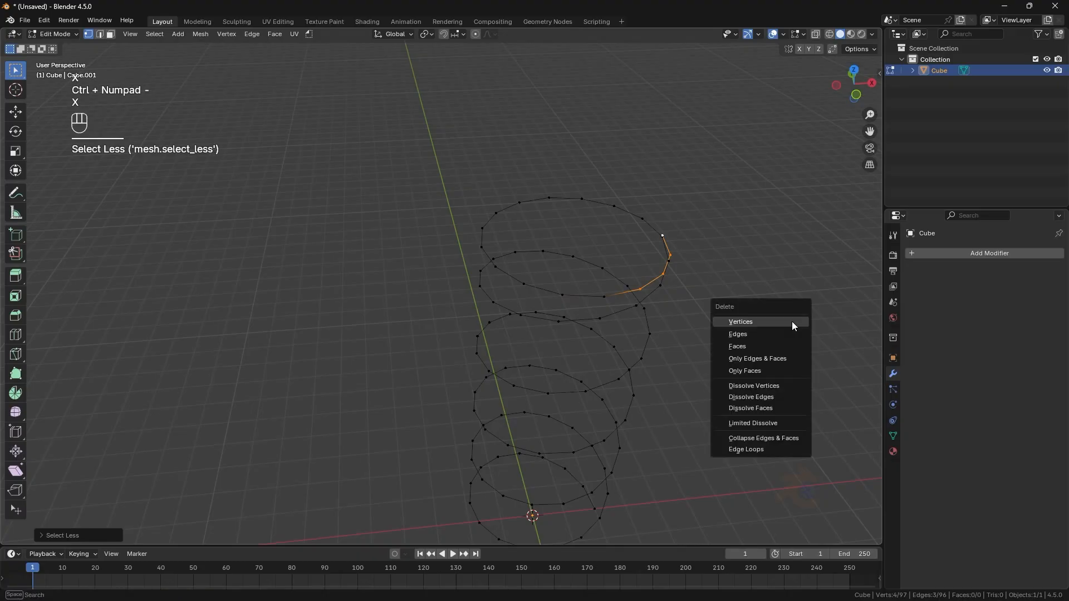
# - Delete the selected vertices at the ends of the helix
pyautogui.click(792, 319)
pyautogui.press('KP_1')
pyautogui.press('KP_1')
pyautogui.moveTo(699, 312); pyautogui.dragTo(719, 341, button='middle')
pyautogui.press('x')
pyautogui.click(699, 240)
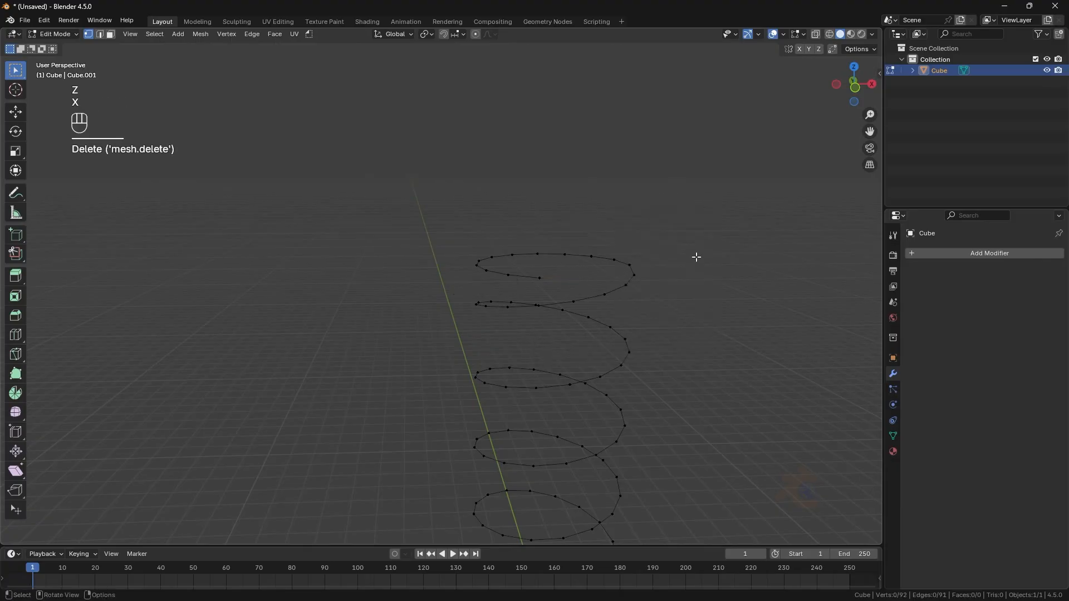
# - Select the vertices at the coil's bottom end and scale them to 0 along Z to flatten them
pyautogui.press('KP_1')
pyautogui.press('Tab')
pyautogui.moveTo(631, 429); pyautogui.dragTo(585, 430, button='middle')
pyautogui.press('Tab')
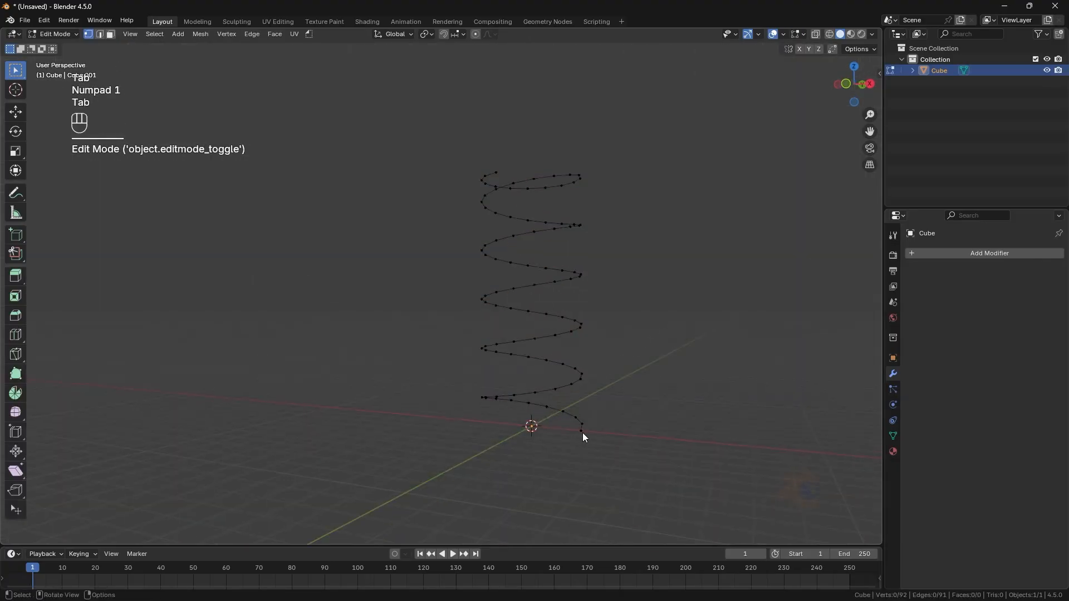
pyautogui.press('KP_1')
pyautogui.moveTo(687, 499); pyautogui.dragTo(448, 372)
pyautogui.press('s')
pyautogui.press('z')
pyautogui.press('KP_0')
pyautogui.press('KP_Enter')
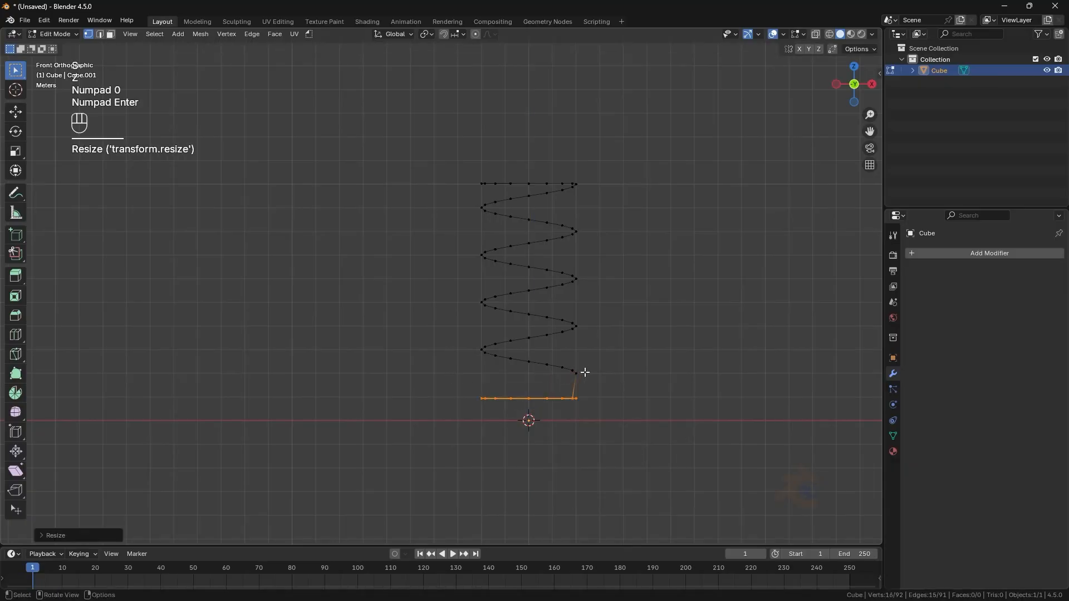
# - Move the flattened bottom vertices up along Z to meet the coil's lower turn
pyautogui.press('g')
pyautogui.press('z')
pyautogui.click(579, 351)
# - Select a run of vertices at the coil's bottom end and delete them
pyautogui.moveTo(580, 363); pyautogui.dragTo(613, 454, button='middle')
pyautogui.click(613, 461)
pyautogui.press('KP_3')
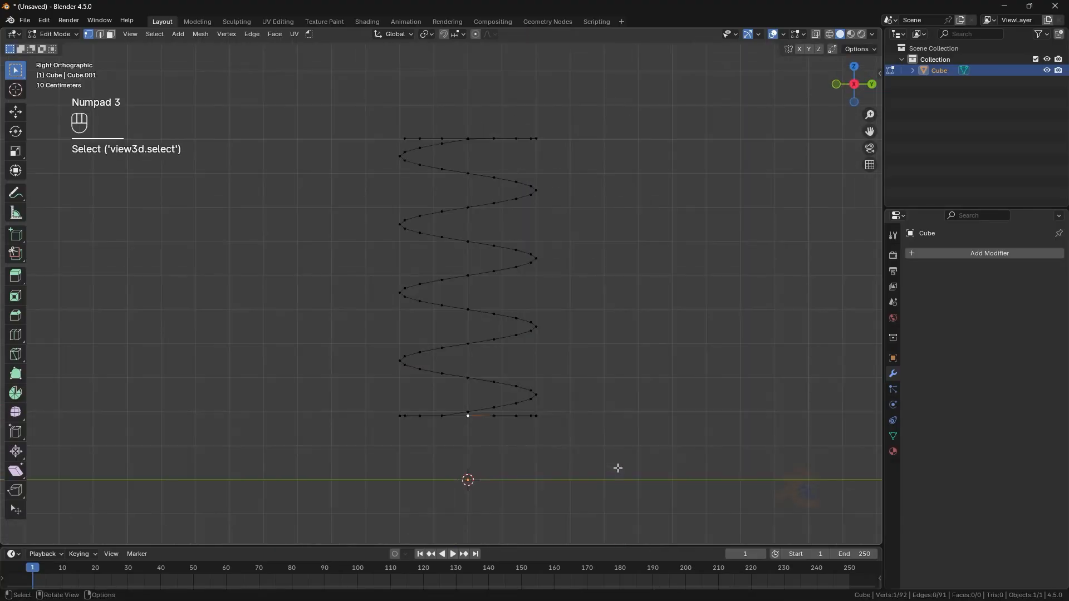
pyautogui.press('ctrl+KP_Subtract')
pyautogui.press('ctrl+KP_Subtract')
pyautogui.hotkey('ctrl', 'z')
pyautogui.hotkey('ctrl', 'z')
pyautogui.moveTo(550, 426)
pyautogui.mouseDown(button='middle')
pyautogui.moveTo(557, 451)
pyautogui.moveTo(551, 444)
pyautogui.mouseUp(button='middle')
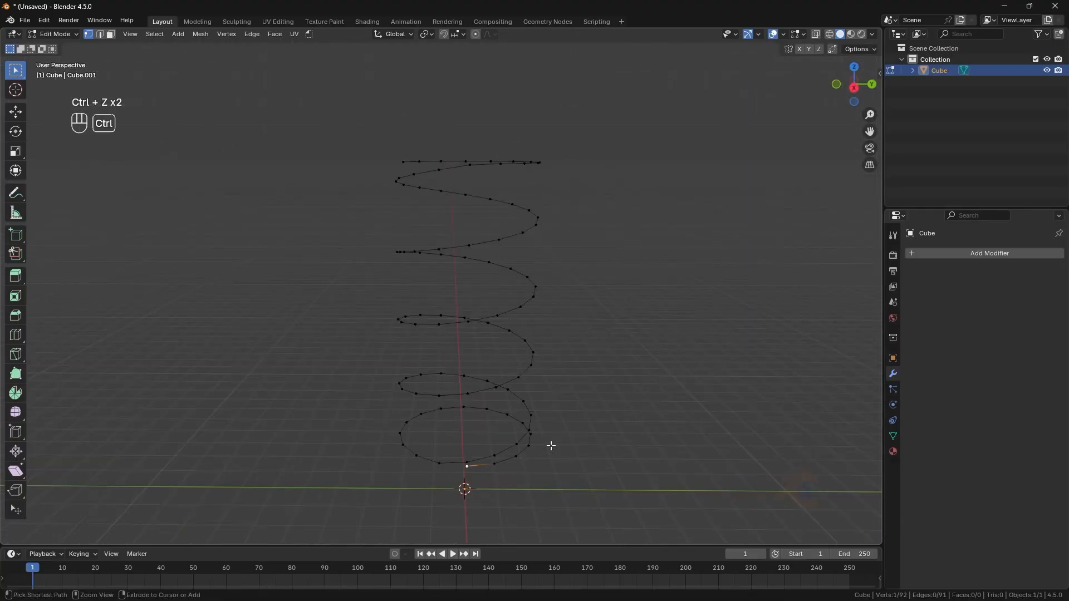
pyautogui.press('ctrl+KP_Add')
pyautogui.press('ctrl+KP_Add')
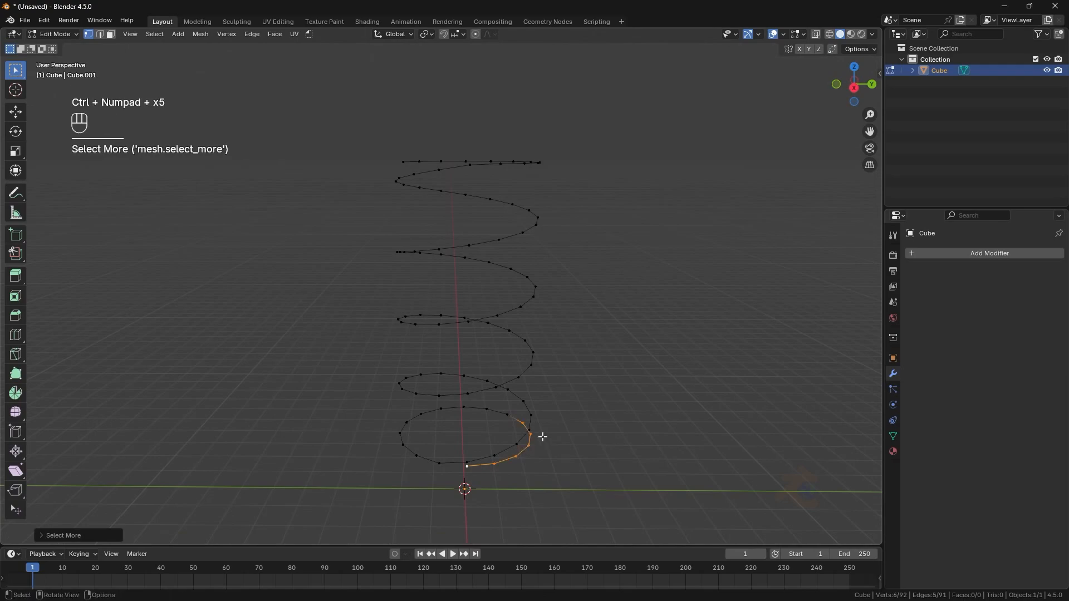
pyautogui.press('x')
pyautogui.click(579, 394)
# - Select the whole helix and distribute its vertices evenly with LoopTools Space
pyautogui.moveTo(654, 461); pyautogui.dragTo(563, 410, button='middle')
pyautogui.press('a')
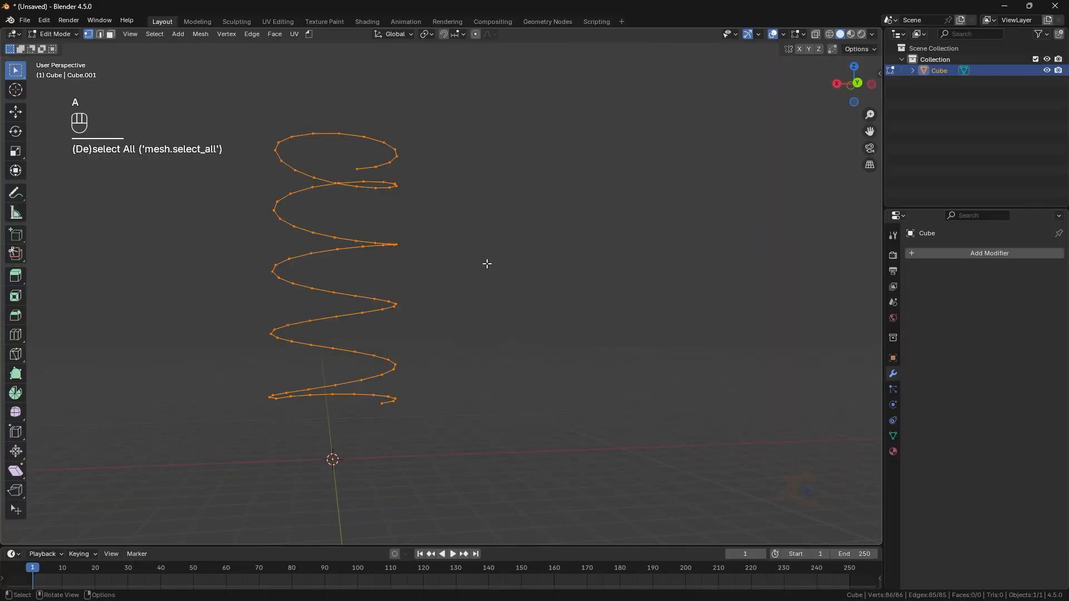
pyautogui.rightClick(487, 264)
pyautogui.moveTo(409, 267)
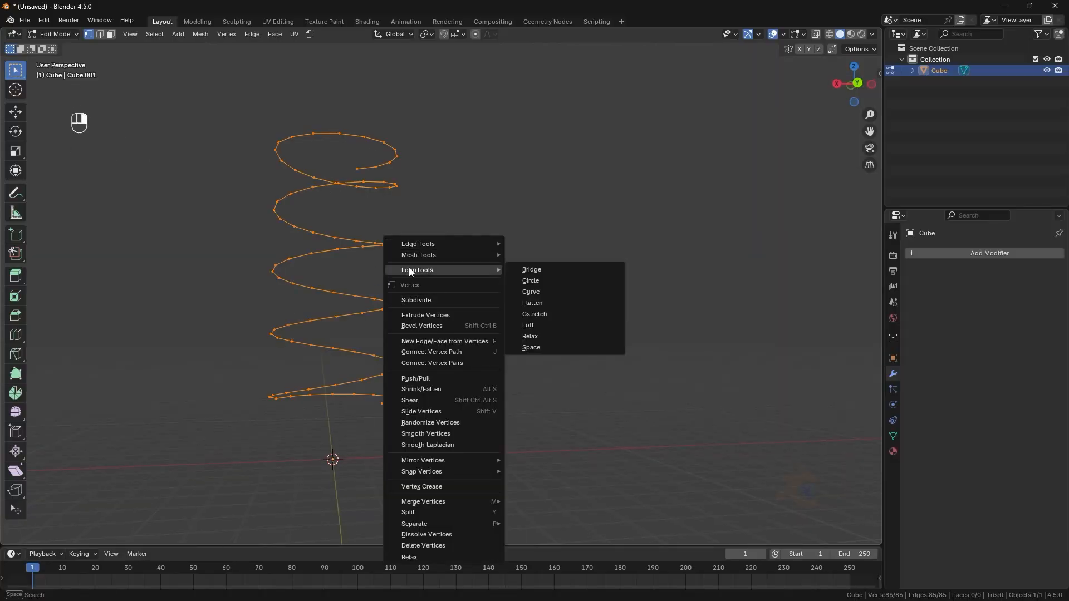
pyautogui.click(543, 347)
pyautogui.press('Tab')
pyautogui.press('KP_1')
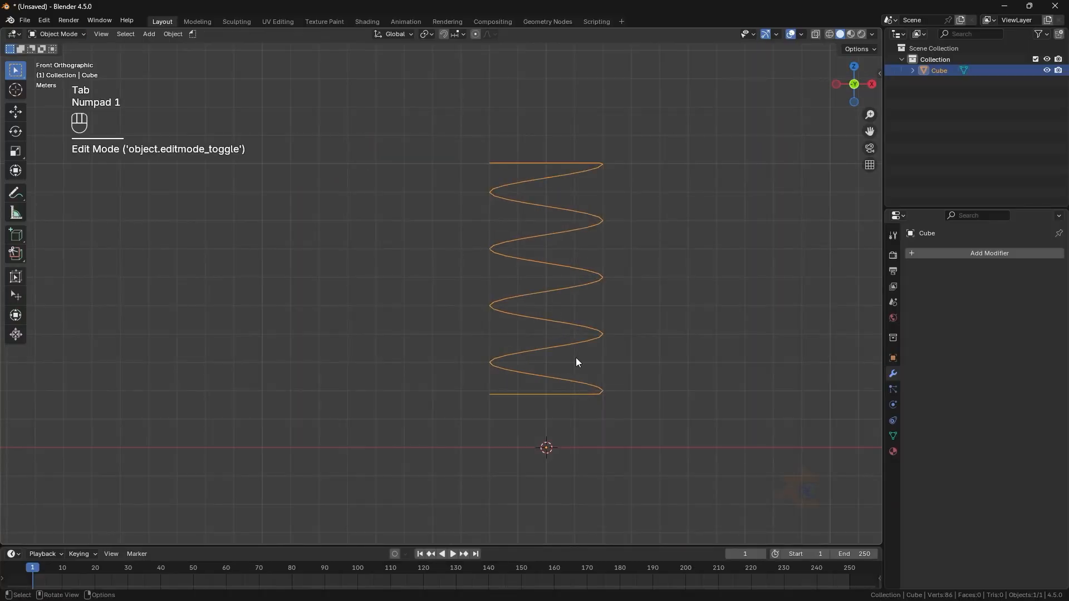
pyautogui.press('Tab')
pyautogui.moveTo(576, 358); pyautogui.dragTo(543, 394, button='middle')
pyautogui.press('Tab')
pyautogui.press('KP_1')
pyautogui.press('KP_3')
pyautogui.press('Tab')
# - Select the flat bottom-end vertices and move them along Z to level with the coil's end
pyautogui.scroll(1, 508, 403)
pyautogui.click(568, 386)
pyautogui.scroll(4, 567, 388)
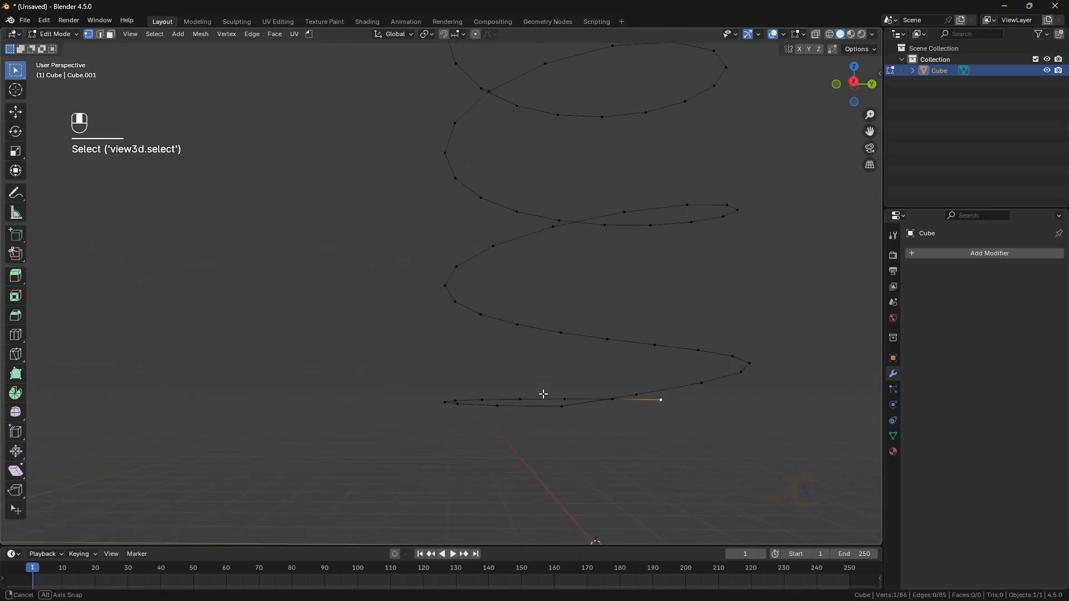
pyautogui.press('ctrl+KP_Add')
pyautogui.press('ctrl+KP_Add')
pyautogui.press('ctrl+KP_Add')
pyautogui.press('ctrl+KP_Add')
pyautogui.press('ctrl+KP_Add')
pyautogui.press('ctrl+KP_Add')
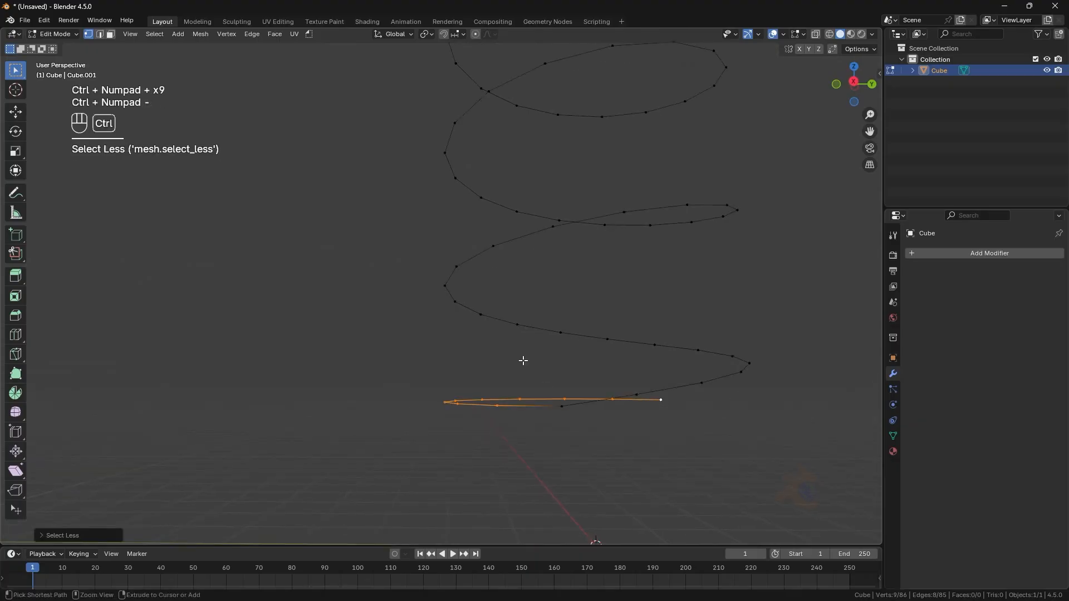
pyautogui.press('KP_3')
pyautogui.press('ctrl+KP_Add')
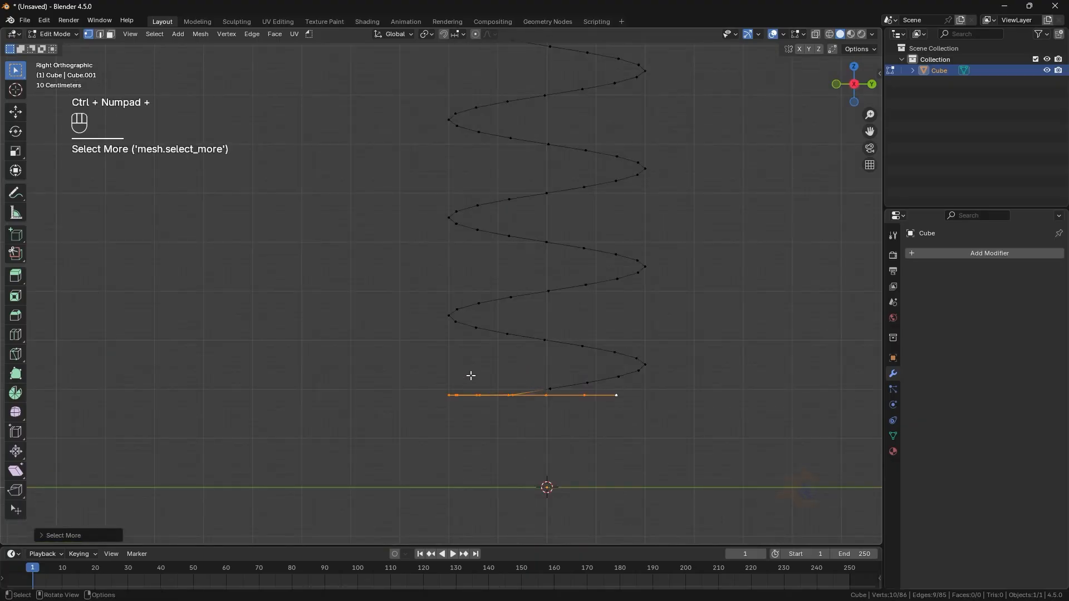
pyautogui.press('g')
pyautogui.press('z')
pyautogui.click(470, 373)
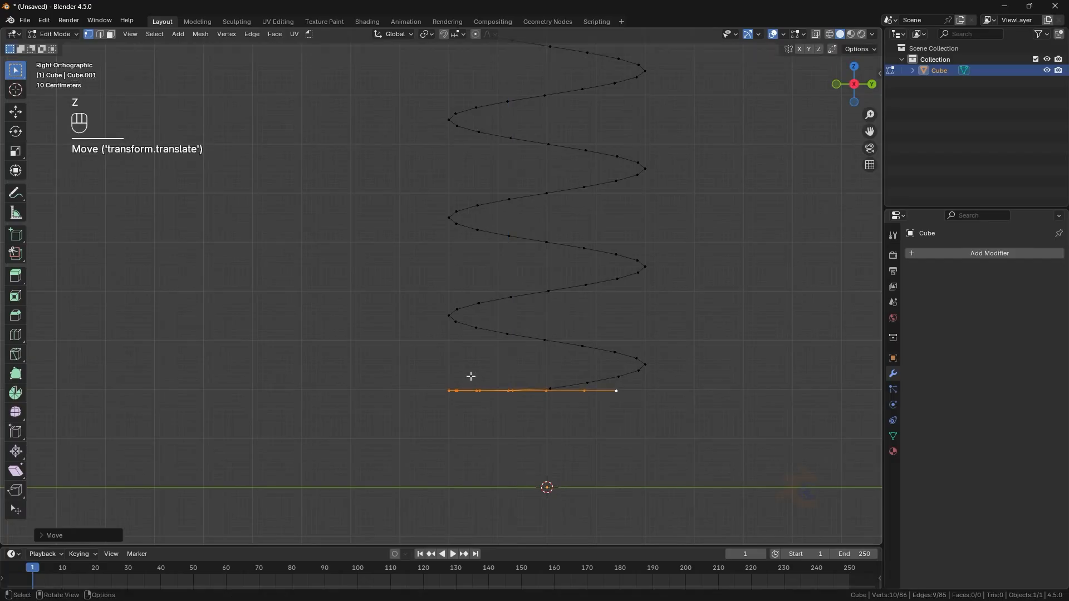
# - Select the vertices at the coil's top end and move them along Z to flatten the upper end
pyautogui.click(471, 374)
pyautogui.moveTo(470, 374); pyautogui.dragTo(571, 433, button='middle')
pyautogui.press('KP_3')
pyautogui.moveTo(569, 393); pyautogui.dragTo(541, 284, button='middle')
pyautogui.click(451, 161)
pyautogui.press('ctrl+KP_Add')
pyautogui.press('ctrl+KP_Add')
pyautogui.press('ctrl+KP_Add')
pyautogui.press('ctrl+KP_Add')
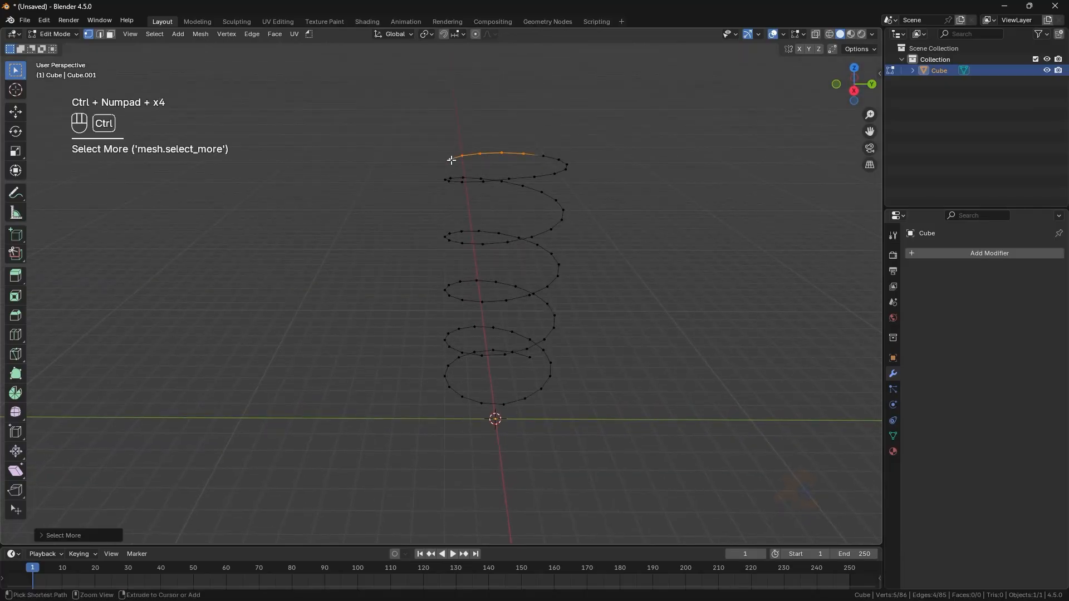
pyautogui.moveTo(459, 161); pyautogui.dragTo(523, 258, button='middle')
pyautogui.press('KP_3')
pyautogui.scroll(3, 504, 203)
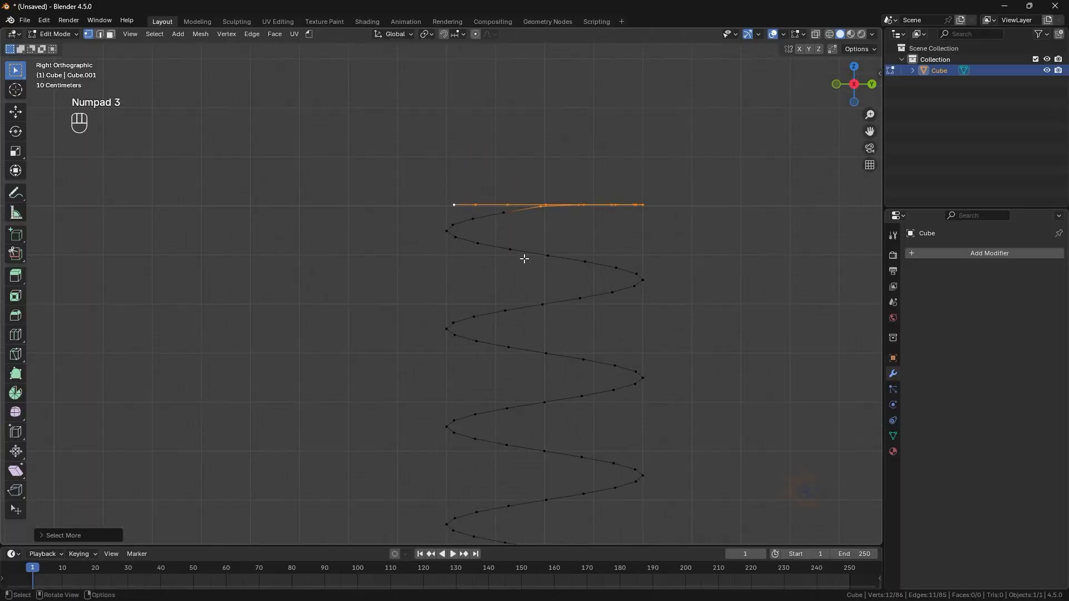
pyautogui.press('g')
pyautogui.press('z')
pyautogui.click(524, 262)
# - Select all vertices and apply LoopTools Space again to even out the spacing
pyautogui.press('a')
pyautogui.rightClick(523, 216)
pyautogui.moveTo(526, 207)
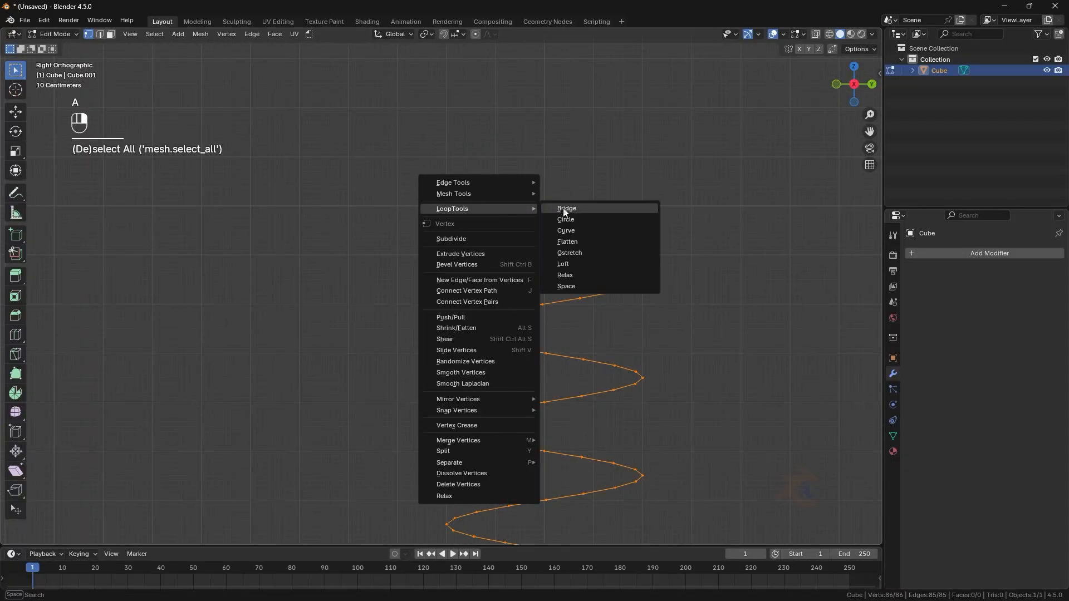
pyautogui.click(567, 285)
# - Select the bottom-center vertex and copy its local Z coordinate from the sidebar
pyautogui.scroll(-4, 567, 285)
pyautogui.press('Tab')
pyautogui.press('KP_1')
pyautogui.press('Tab')
pyautogui.press('KP_1')
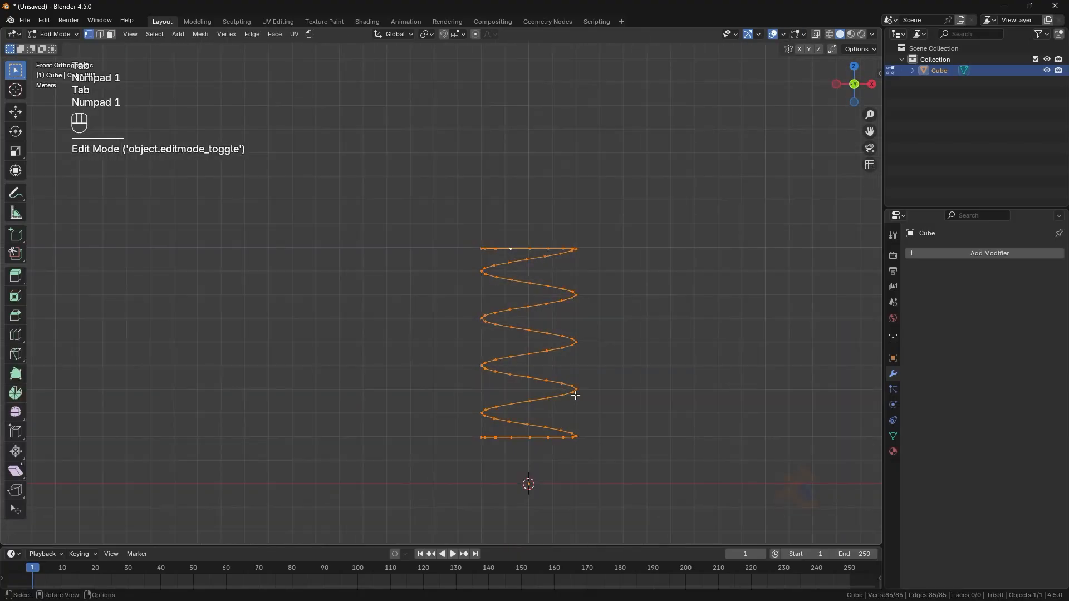
pyautogui.moveTo(633, 417); pyautogui.dragTo(460, 367)
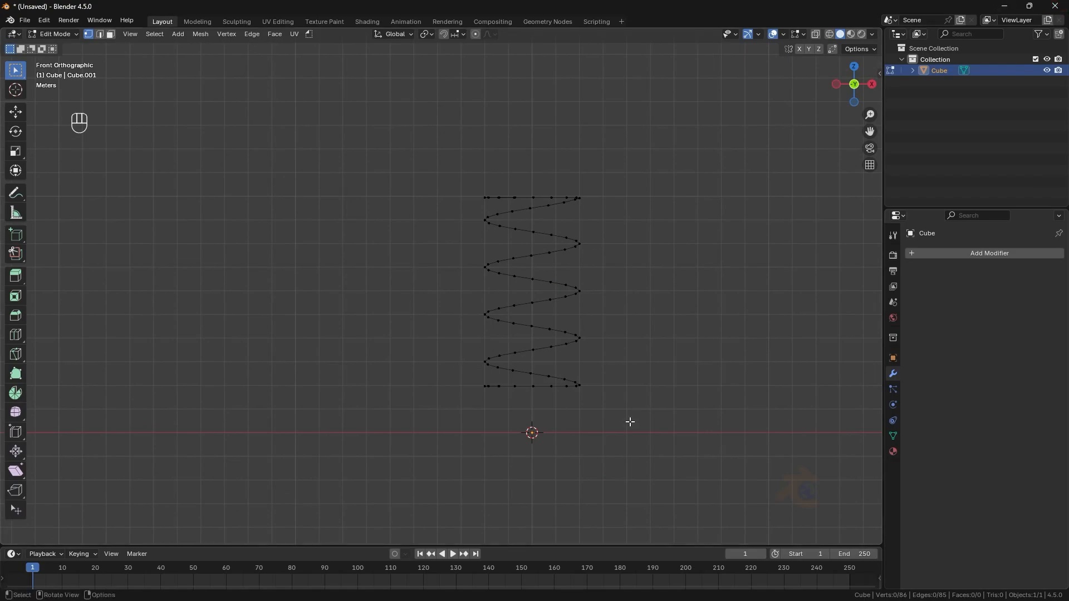
pyautogui.click(533, 386)
pyautogui.press('KP_1')
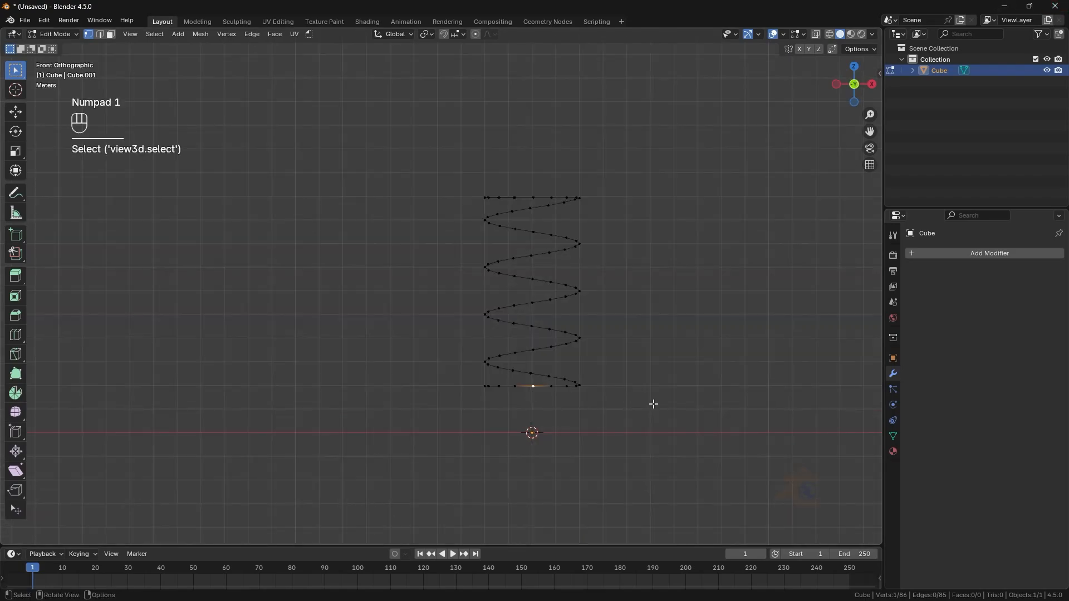
pyautogui.press('n')
pyautogui.click(821, 114)
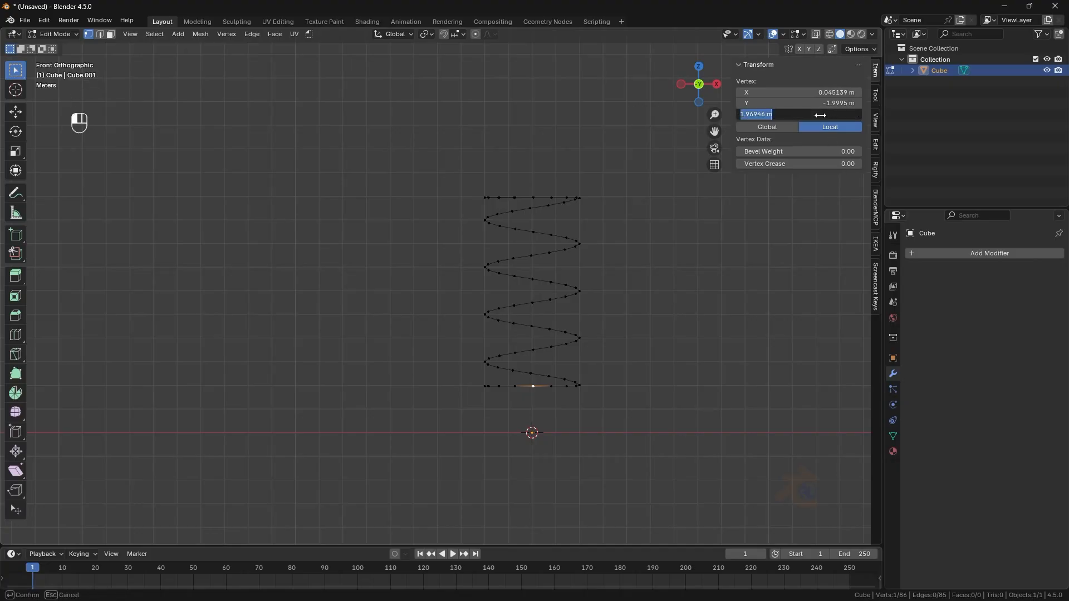
pyautogui.hotkey('ctrl', 'c')
# - Paste the copied value into the 3D cursor's Z location, 1.969 m
pyautogui.click(869, 148)
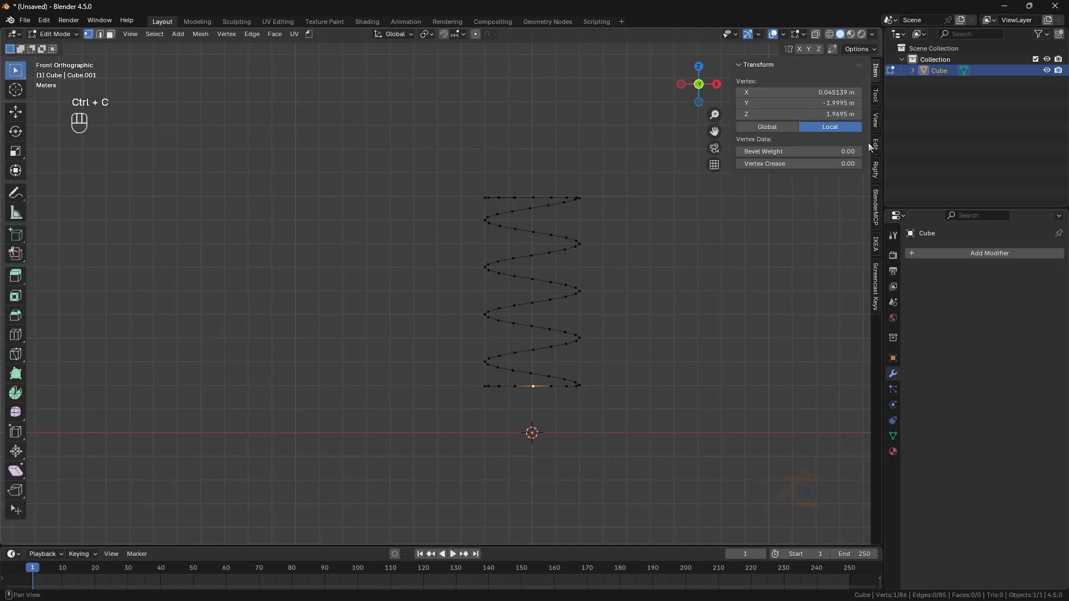
pyautogui.click(878, 149)
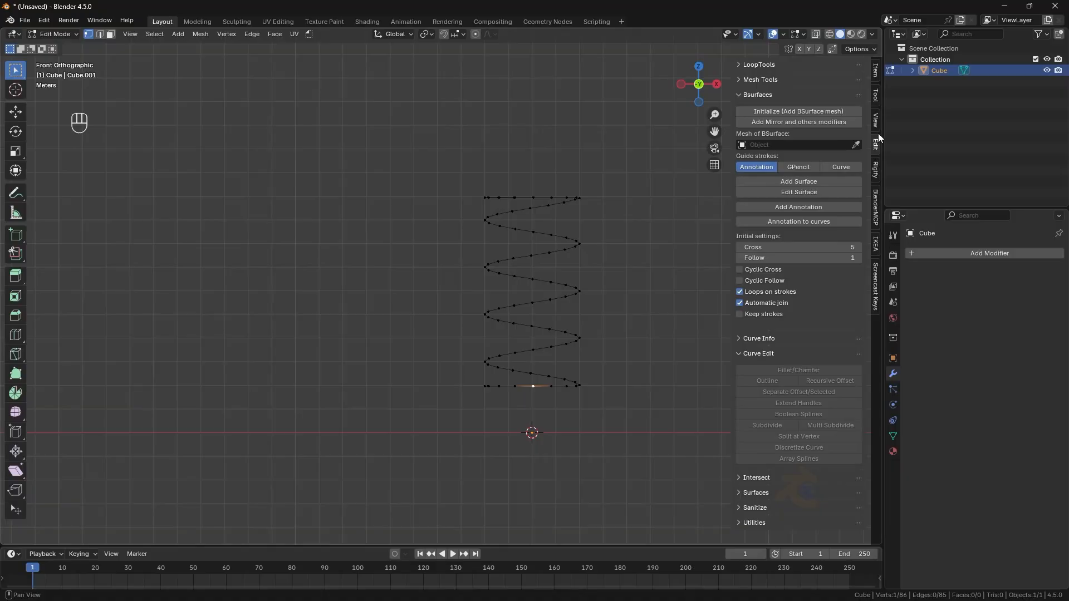
pyautogui.click(876, 120)
pyautogui.click(838, 295)
pyautogui.hotkey('ctrl', 'v')
pyautogui.press('Return')
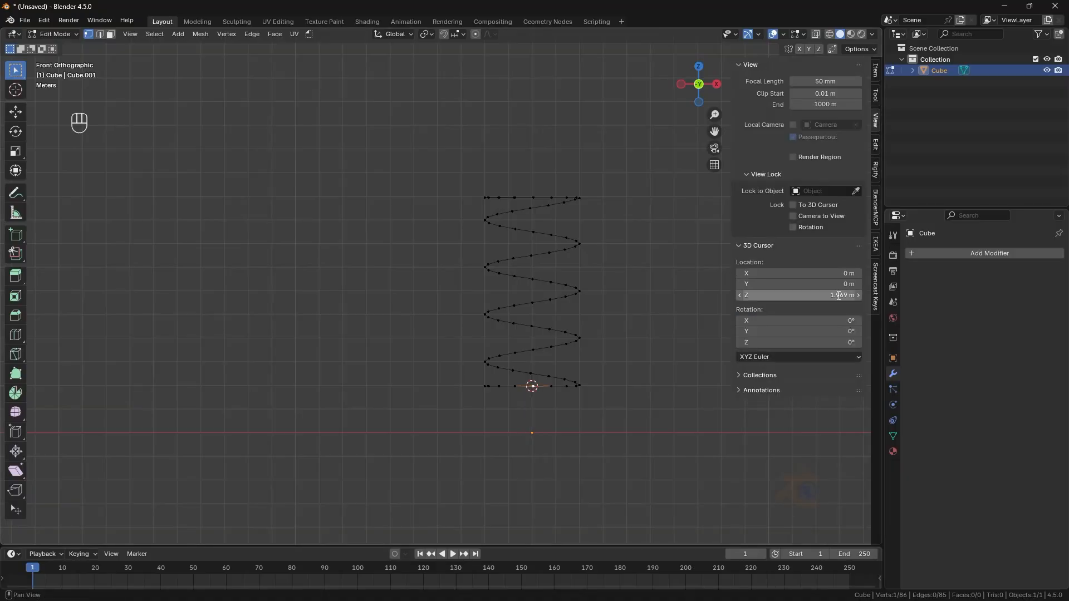
# - Set the coil's origin to the 3D cursor and clear its location
pyautogui.press('Tab')
pyautogui.rightClick(532, 302)
pyautogui.moveTo(531, 301)
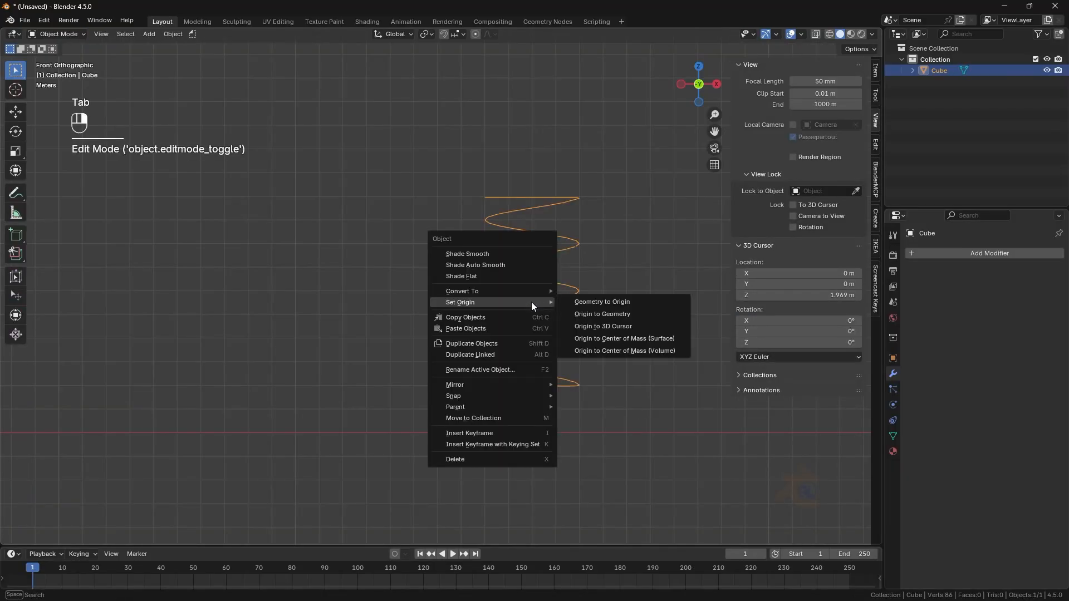
pyautogui.click(597, 323)
pyautogui.hotkey('alt', 'g')
pyautogui.click(597, 322)
# - Duplicate the coil object in place
pyautogui.moveTo(690, 312); pyautogui.dragTo(681, 382, button='middle')
pyautogui.press('KP_7')
pyautogui.scroll(2, 556, 289)
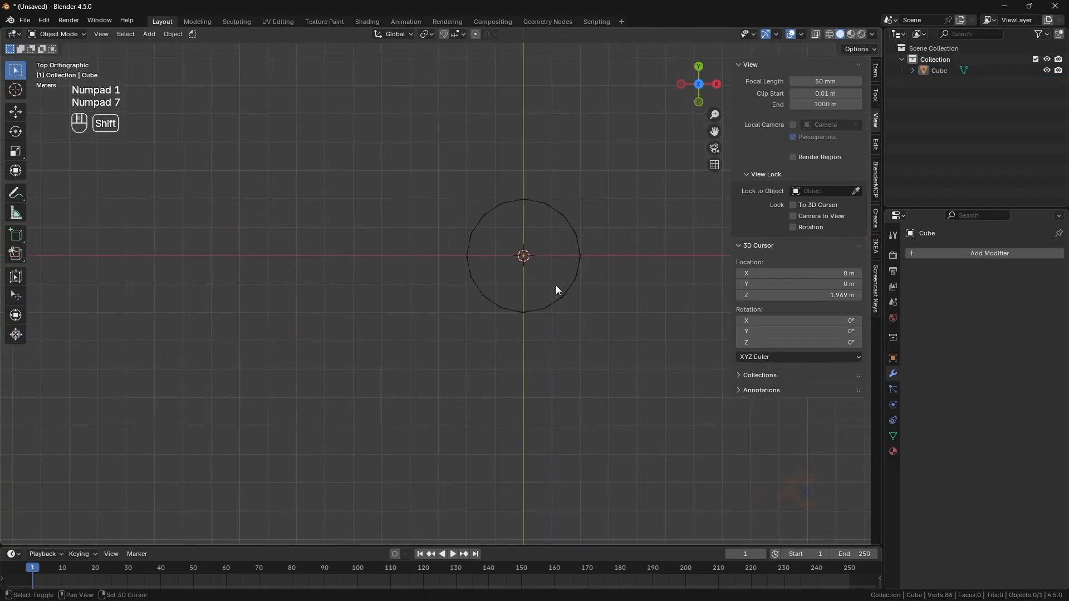
pyautogui.press('KP_1')
pyautogui.click(522, 215)
pyautogui.moveTo(522, 214); pyautogui.dragTo(513, 235, button='middle')
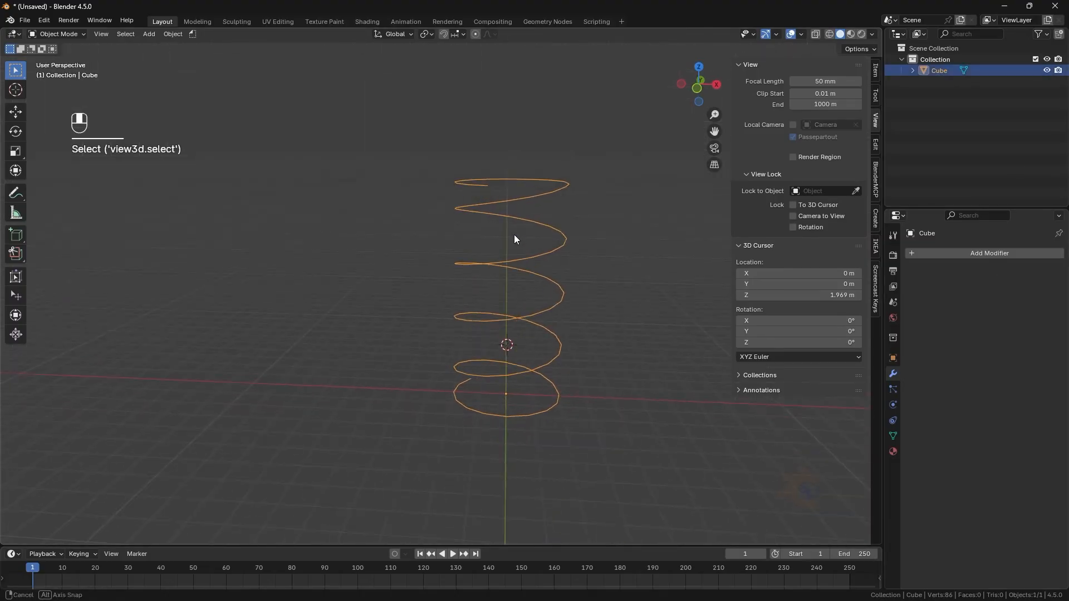
pyautogui.scroll(1, 500, 235)
pyautogui.hotkey('shift', 'd')
pyautogui.click(500, 235)
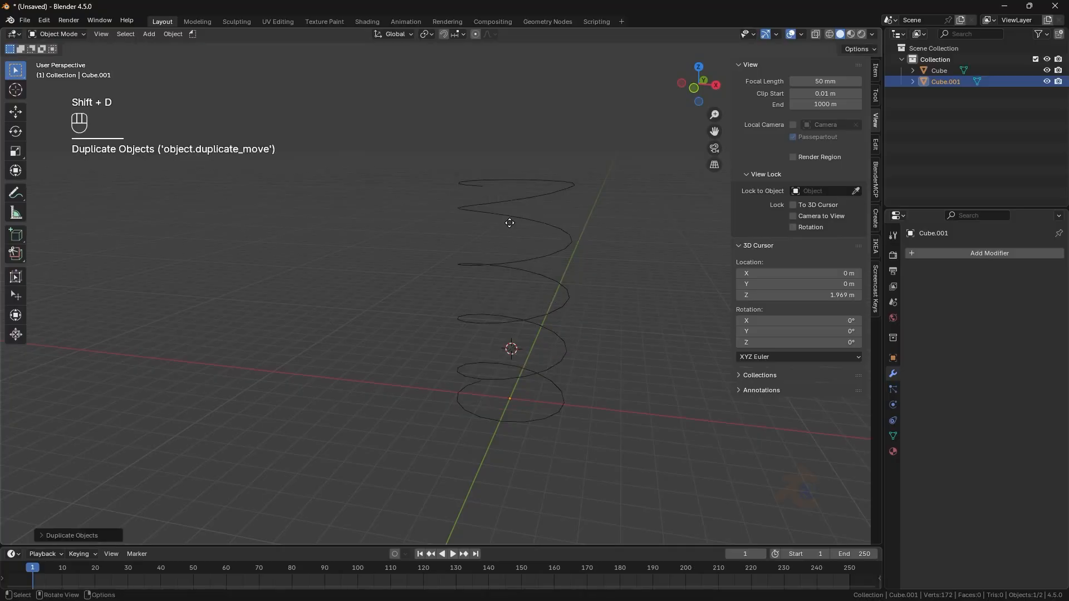
# - Select the original Cube coil and add a Skin modifier to it
pyautogui.click(941, 71)
pyautogui.click(977, 255)
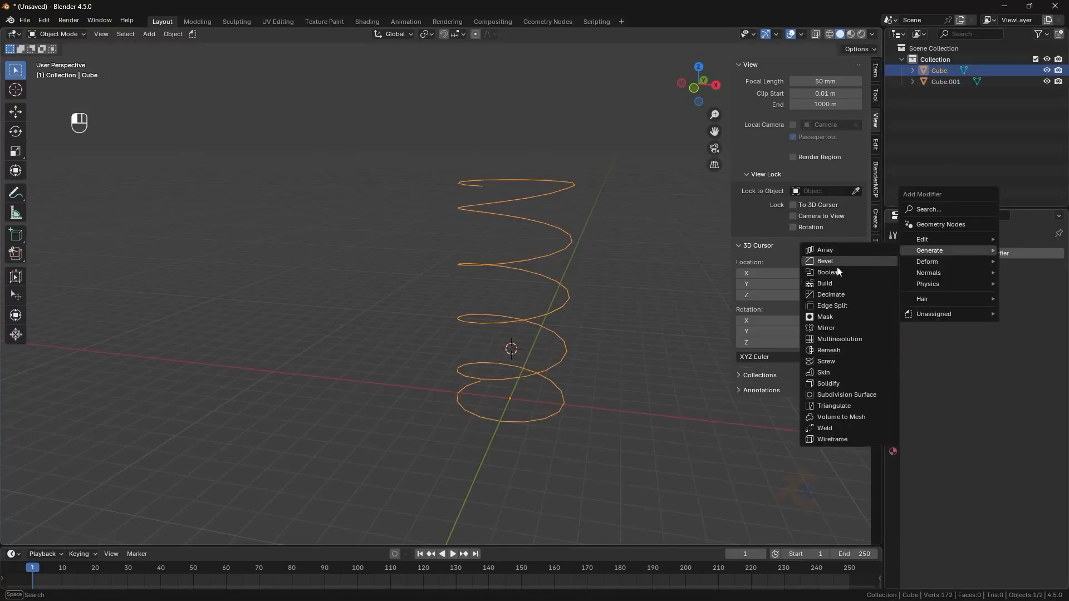
pyautogui.click(826, 372)
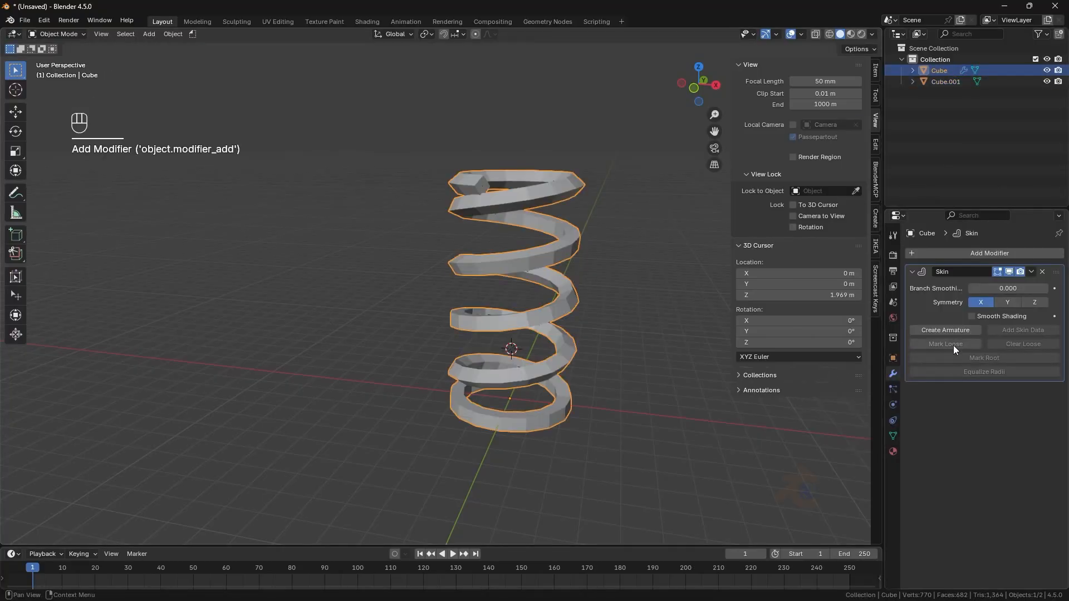
# - Create an armature from the Skin modifier, then remove the Skin modifier from Cube
pyautogui.click(953, 344)
pyautogui.click(939, 82)
pyautogui.click(894, 375)
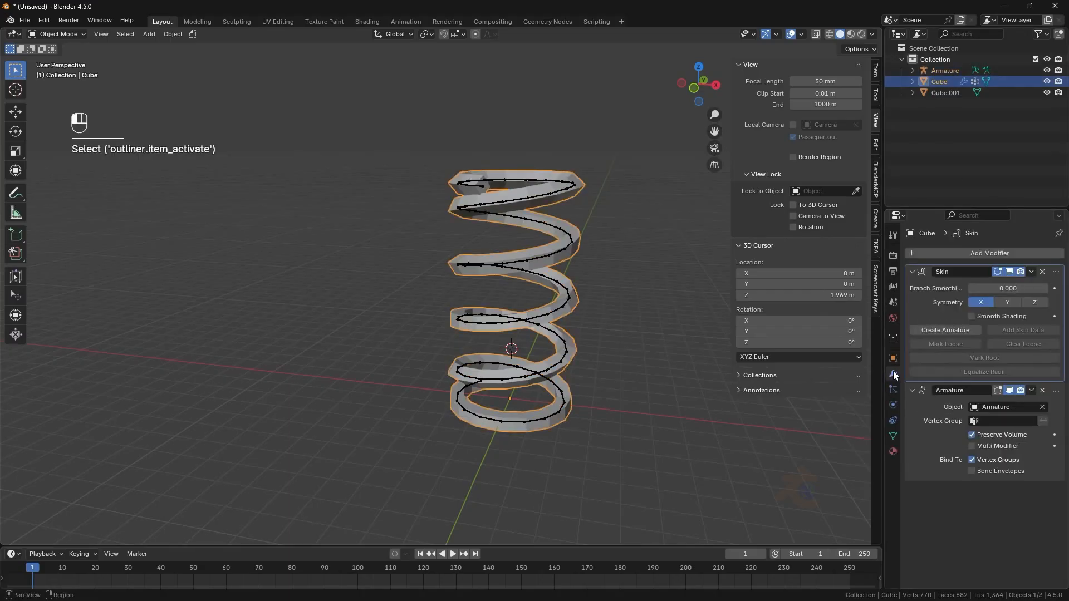
pyautogui.click(1043, 272)
pyautogui.click(1043, 273)
# - Select Cube.001 and add a Subdivision Surface modifier
pyautogui.click(948, 93)
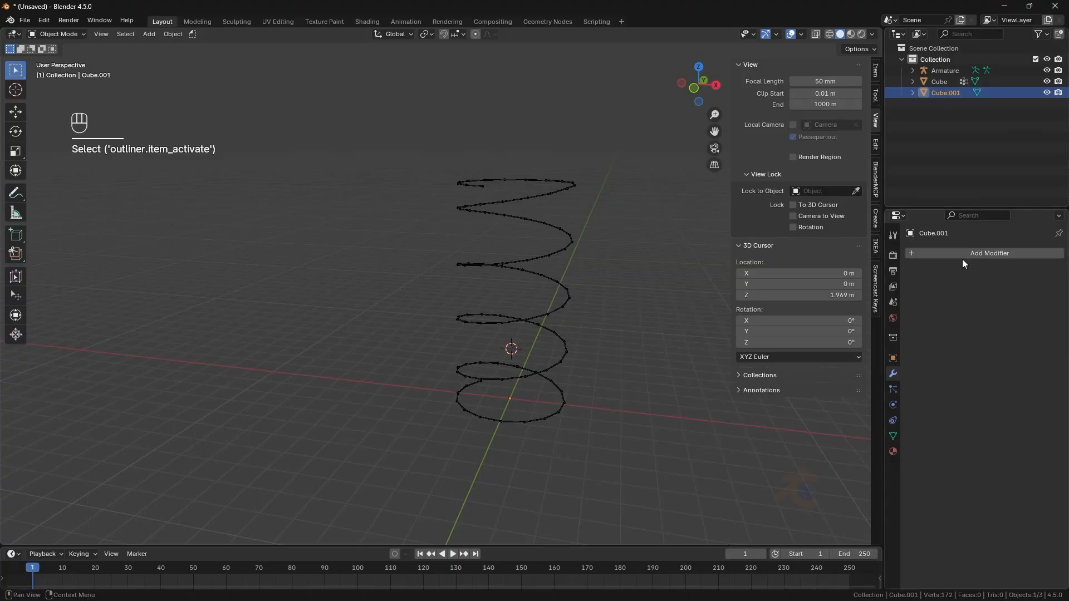
pyautogui.click(961, 253)
pyautogui.moveTo(947, 258)
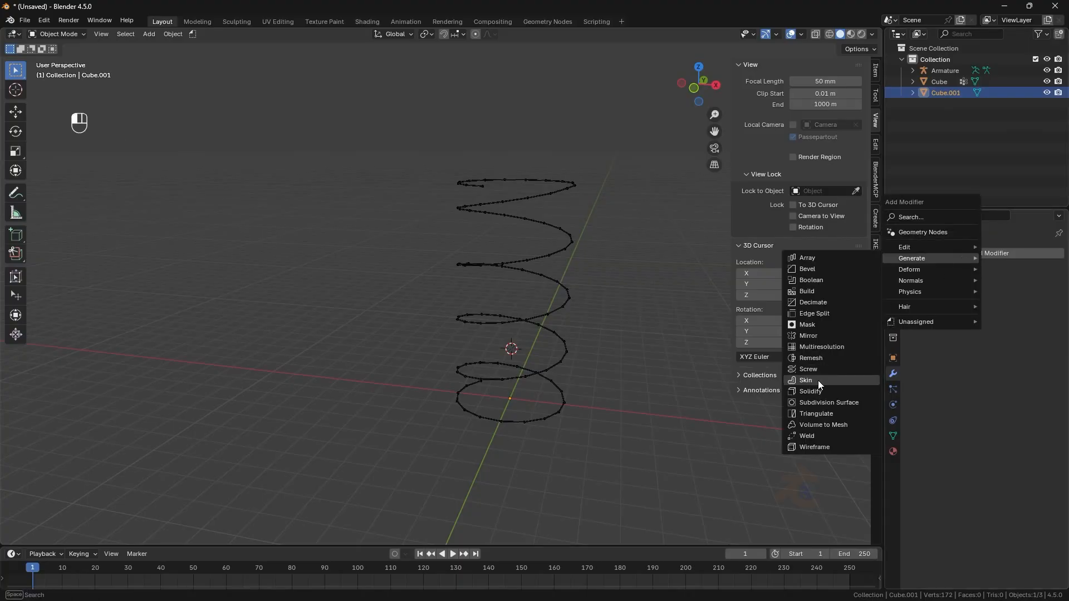
pyautogui.click(817, 402)
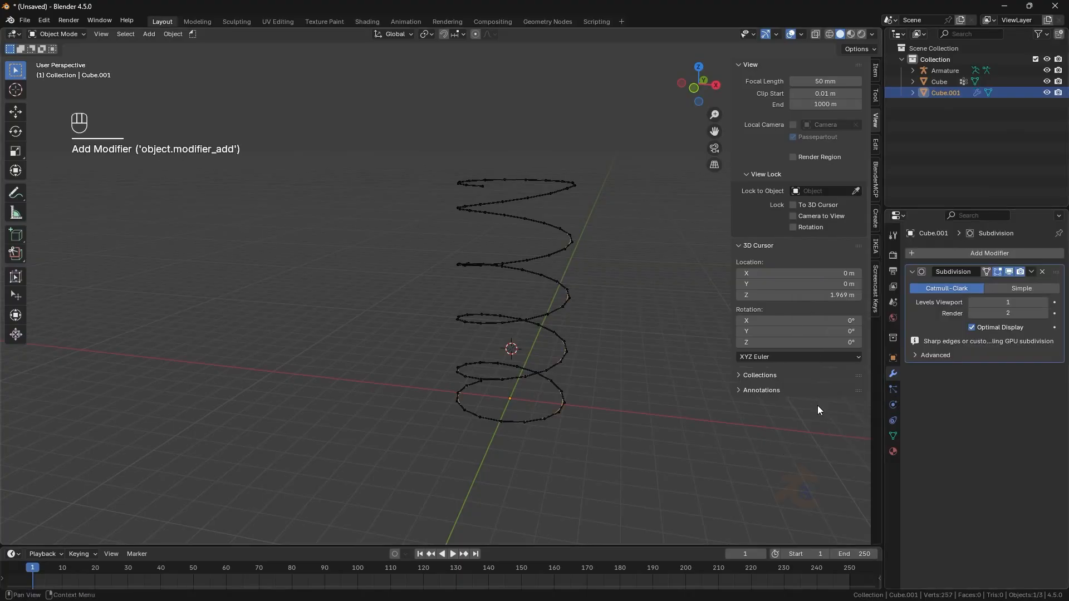
# - Add a Skin modifier to Cube.001 and enable its Smooth Shading
pyautogui.click(1001, 257)
pyautogui.moveTo(1001, 259)
pyautogui.click(850, 378)
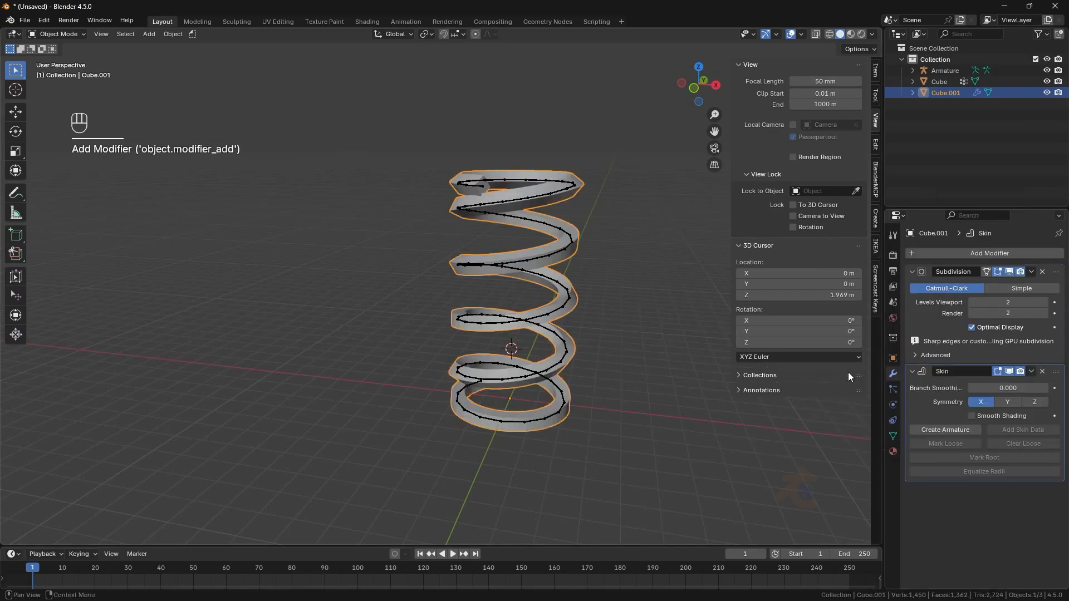
pyautogui.click(980, 419)
# - Add a second Subdivision Surface modifier below the Skin modifier
pyautogui.moveTo(409, 283); pyautogui.dragTo(490, 278, button='middle')
pyautogui.click(969, 254)
pyautogui.moveTo(969, 255)
pyautogui.click(866, 398)
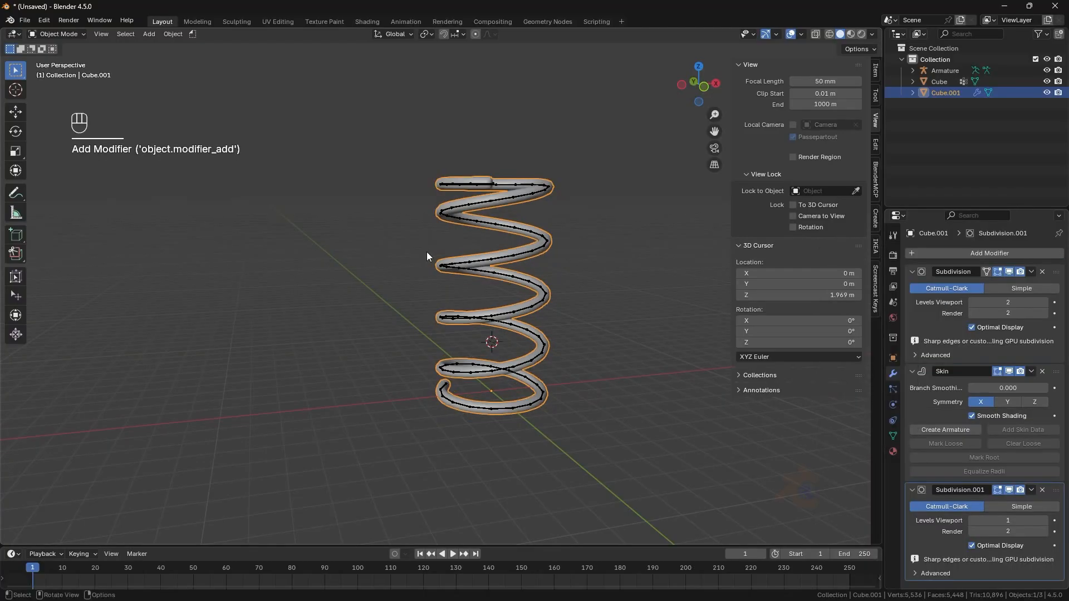
# - Set the second Subdivision Surface modifier's viewport level to 2
pyautogui.moveTo(427, 251); pyautogui.dragTo(630, 269, button='middle')
pyautogui.click(1046, 520)
pyautogui.press('KP_1')
pyautogui.scroll(3, 531, 316)
pyautogui.press('KP_1')
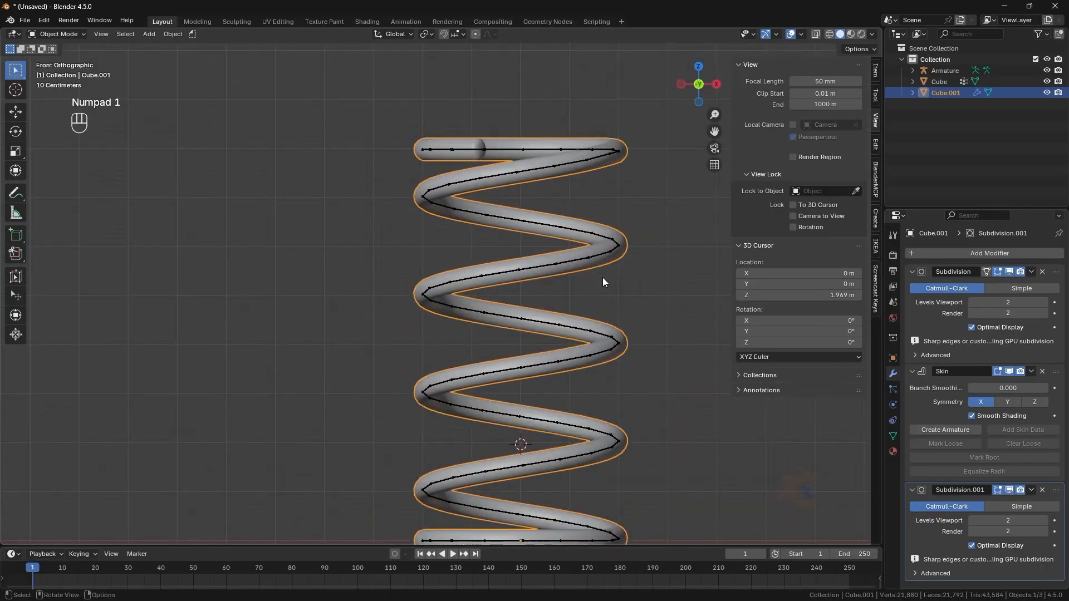
# - Apply the first Subdivision Surface modifier and then the Skin modifier
pyautogui.click(1031, 272)
pyautogui.click(979, 285)
pyautogui.click(1031, 272)
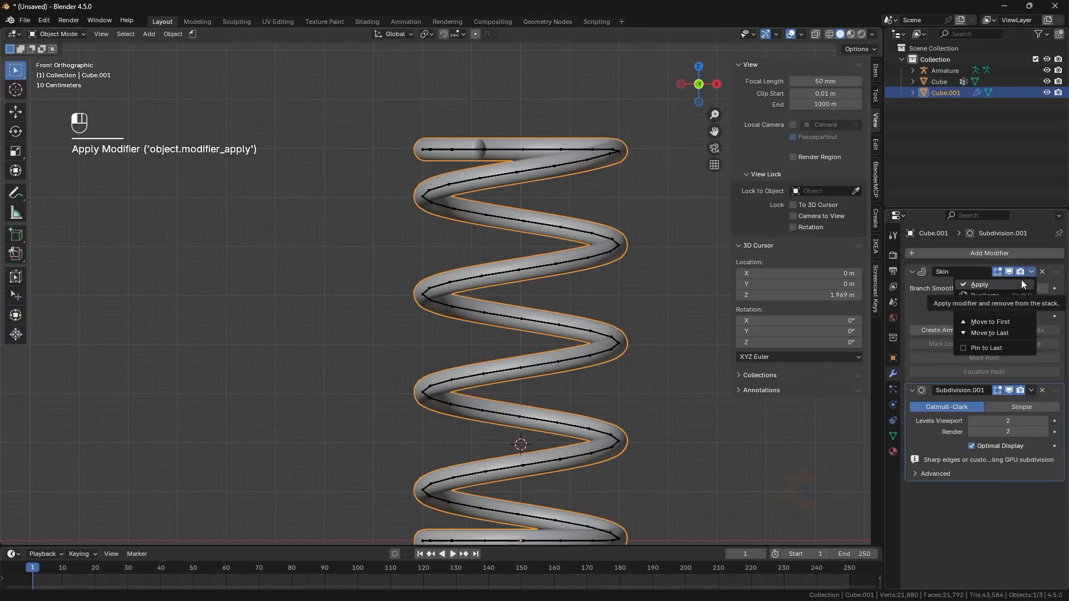
pyautogui.click(1022, 284)
# - In Edit Mode, delete the end faces at the top and bottom ends of the spring tube
pyautogui.press('Tab')
pyautogui.moveTo(390, 167); pyautogui.dragTo(218, 2, button='middle')
pyautogui.click(112, 35)
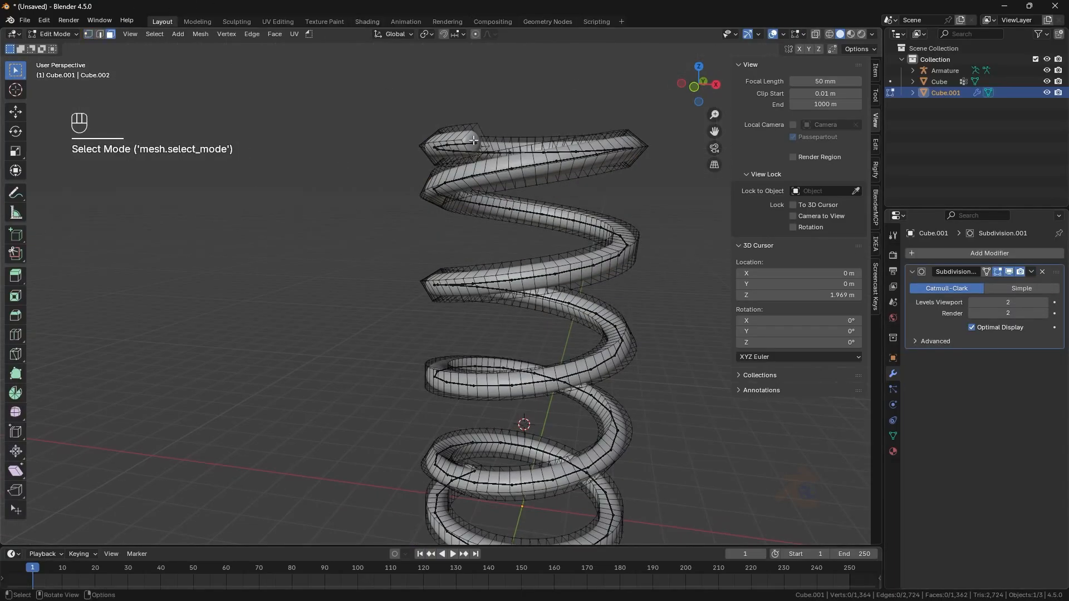
pyautogui.press('x')
pyautogui.click(473, 163)
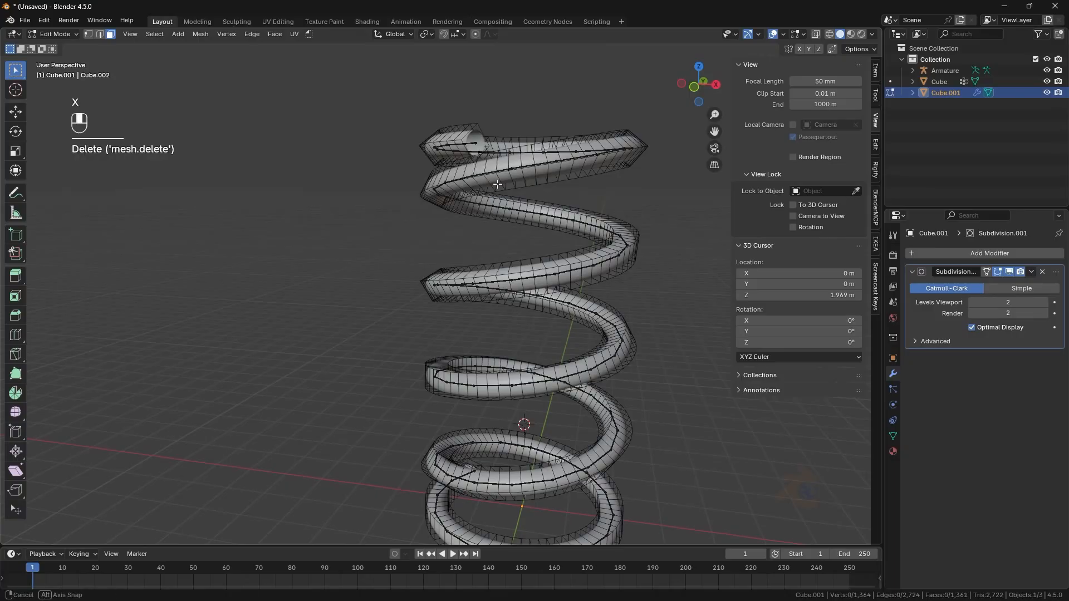
pyautogui.moveTo(472, 163); pyautogui.dragTo(426, 297, button='middle')
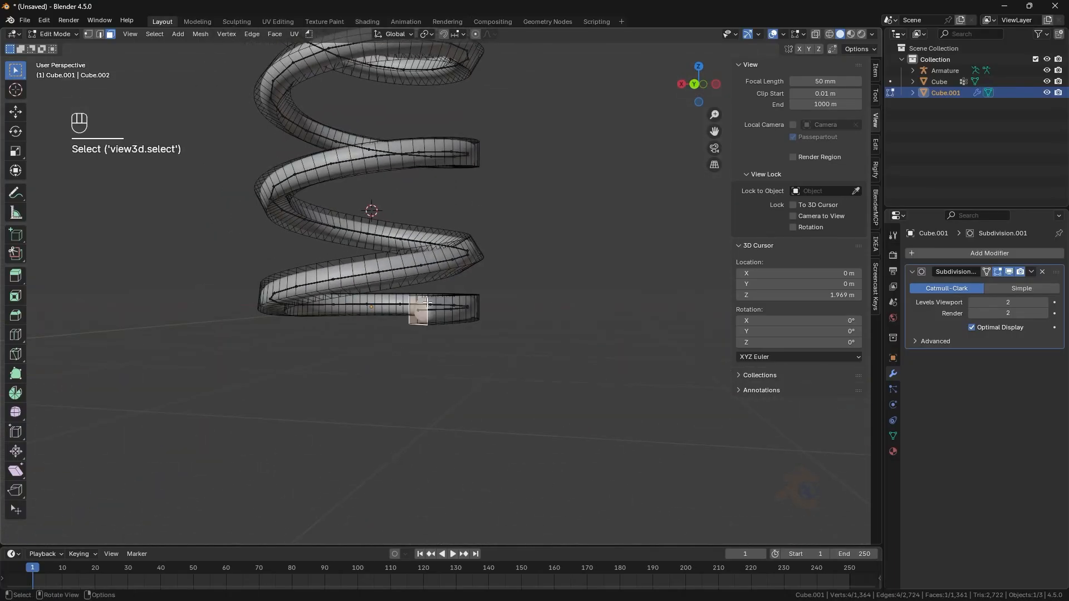
pyautogui.press('x')
pyautogui.click(426, 303)
# - Return to Object Mode and apply the remaining Subdivision Surface modifier
pyautogui.press('Tab')
pyautogui.press('KP_1')
pyautogui.click(260, 173)
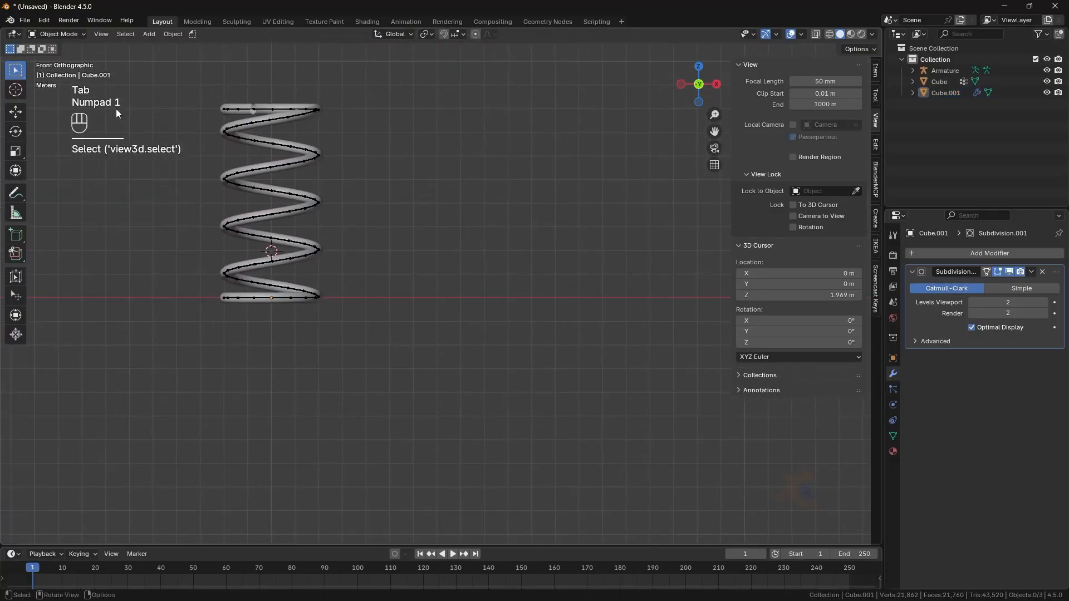
pyautogui.keyDown('shift'); pyautogui.moveTo(287, 191); pyautogui.dragTo(368, 211, button='middle'); pyautogui.keyUp('shift')
pyautogui.click(1031, 272)
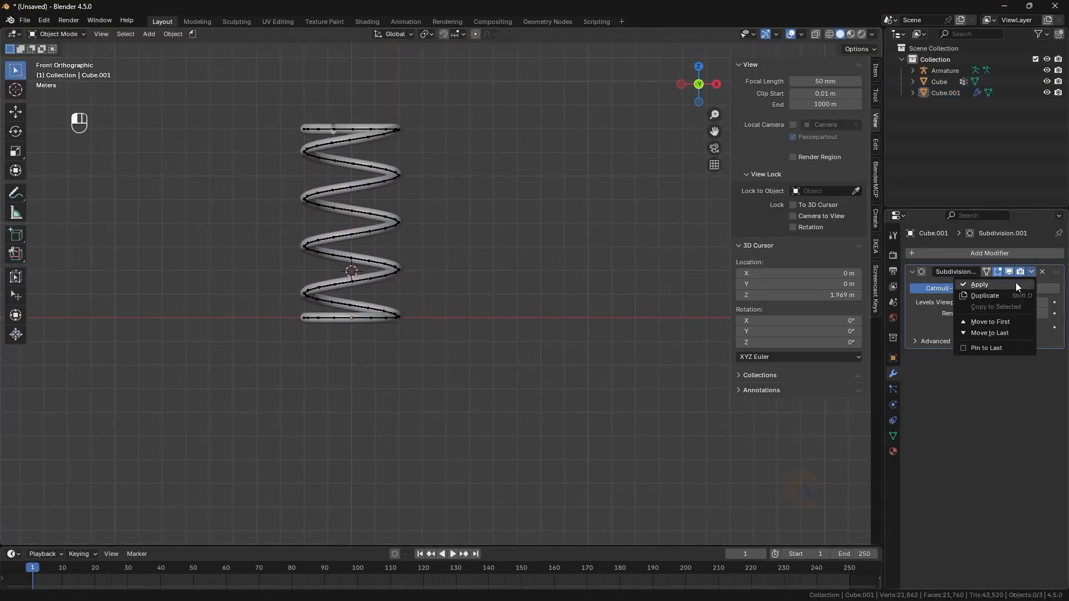
pyautogui.click(1015, 282)
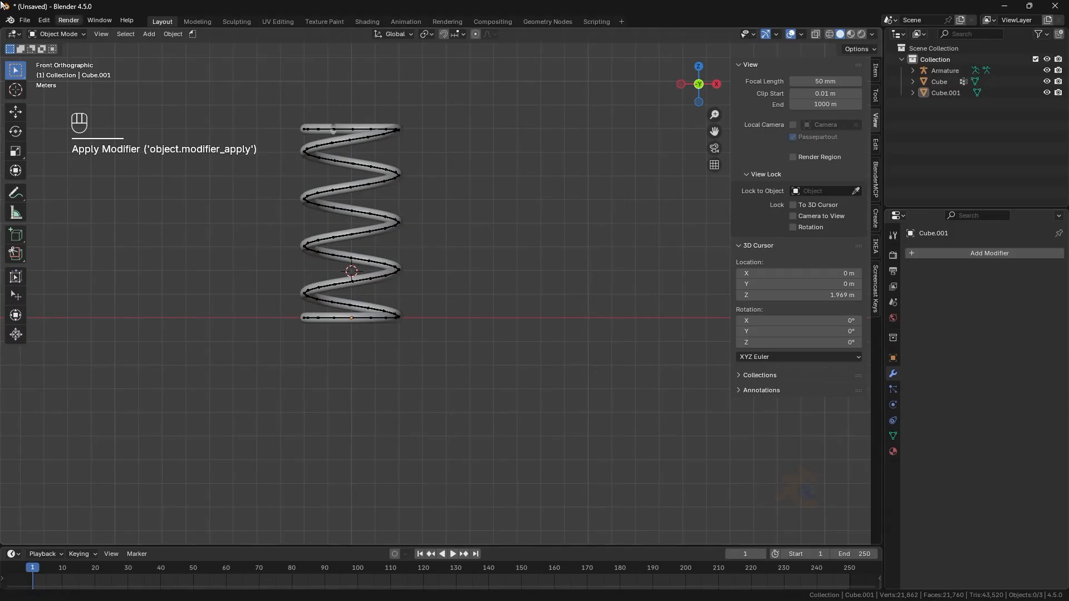
# - Fill the open tube end at the top of the spring with a face and inset it
pyautogui.moveTo(176, 98); pyautogui.dragTo(436, 232, button='middle')
pyautogui.press('Tab')
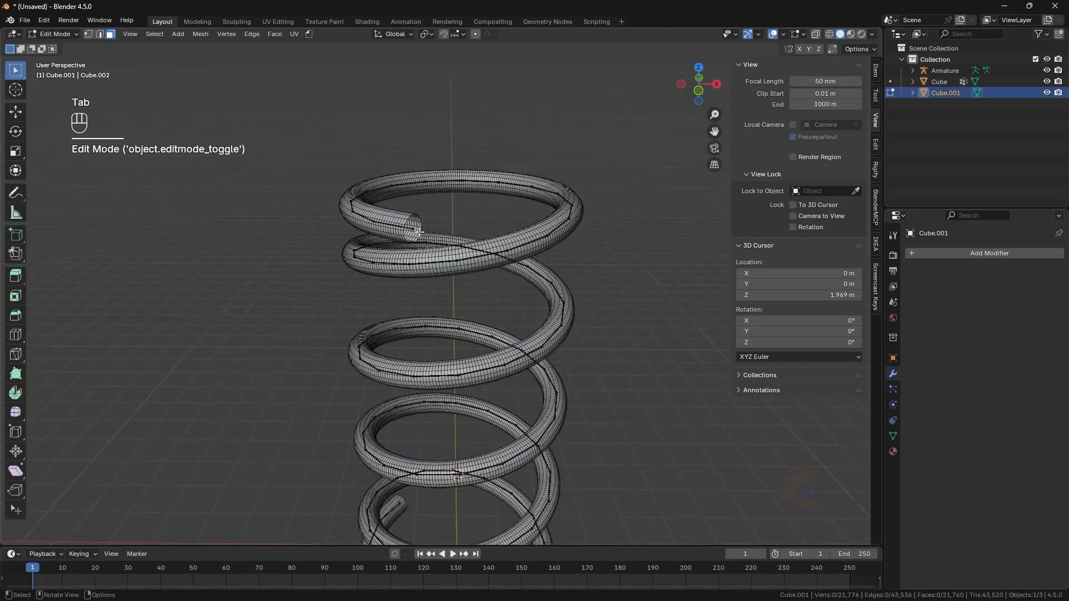
pyautogui.scroll(3, 451, 325)
pyautogui.click(99, 34)
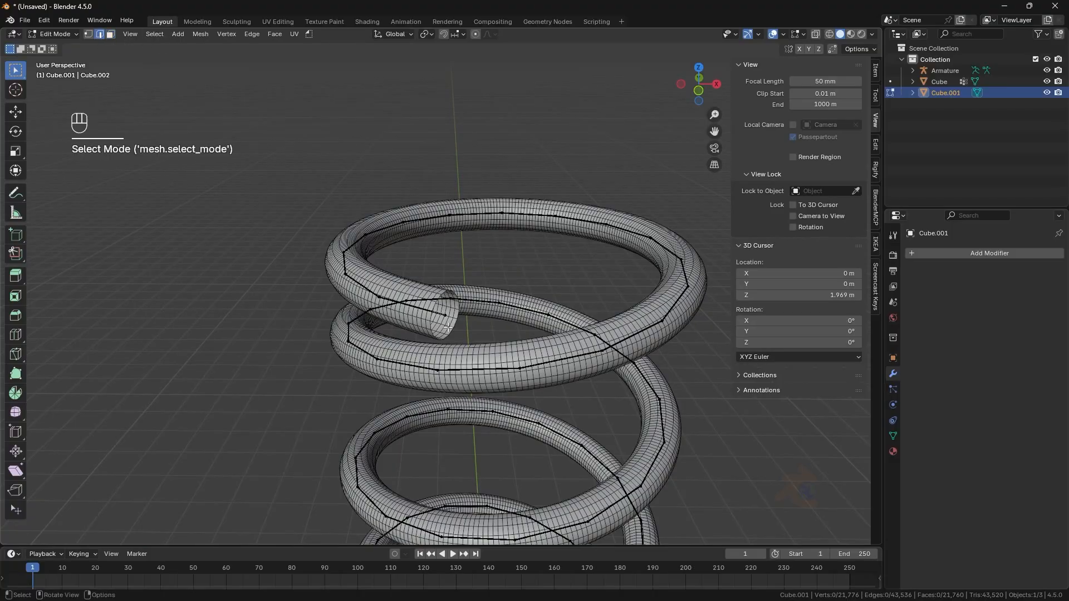
pyautogui.press('f')
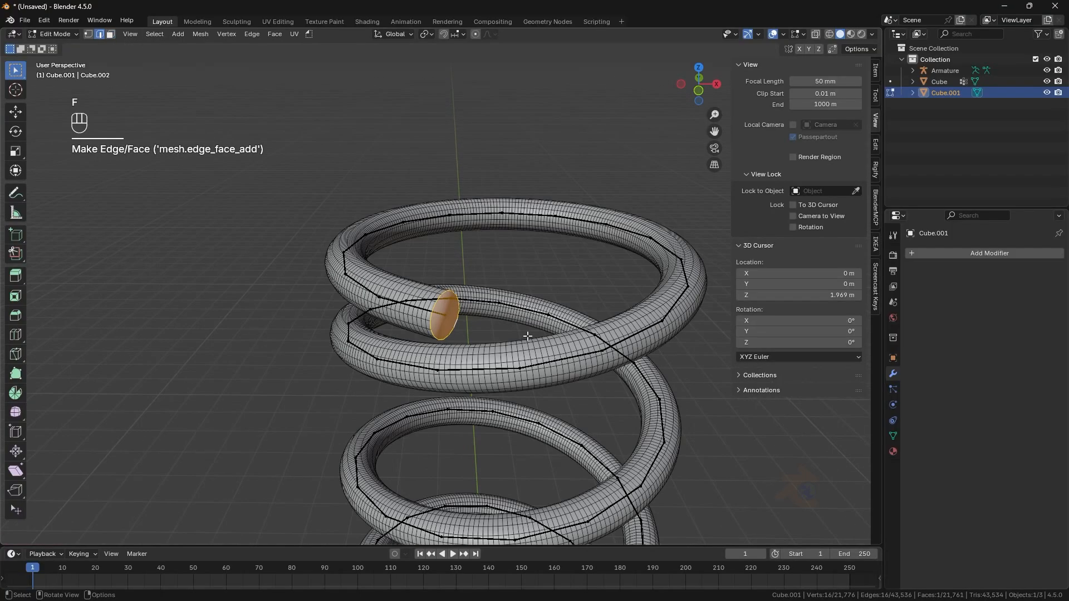
pyautogui.press('i')
pyautogui.click(525, 339)
# - Fill the open tube end at the bottom of the spring with a face
pyautogui.press('Tab')
pyautogui.moveTo(522, 338); pyautogui.dragTo(504, 111, button='middle')
pyautogui.moveTo(432, 451); pyautogui.dragTo(520, 419, button='middle')
pyautogui.keyDown('shift'); pyautogui.moveTo(520, 419); pyautogui.dragTo(445, 417, button='middle'); pyautogui.keyUp('shift')
pyautogui.press('Tab')
pyautogui.scroll(3, 436, 428)
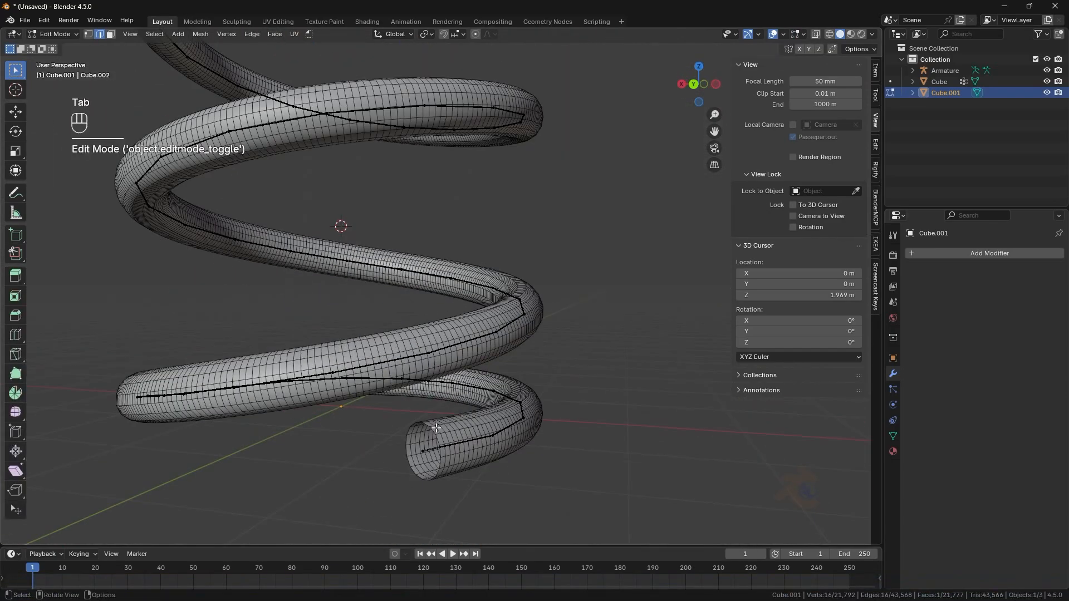
pyautogui.press('f')
pyautogui.press('Tab')
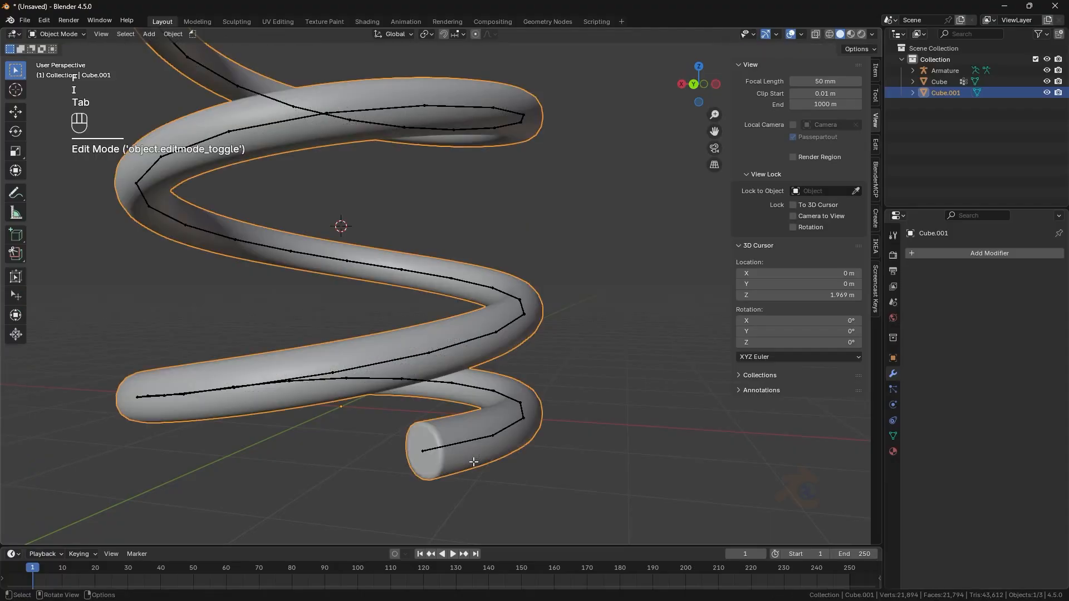
# - Shade the spring mesh smooth by angle
pyautogui.press('KP_1')
pyautogui.rightClick(479, 434)
pyautogui.click(463, 391)
# - Select the armature in Edit Mode and set its bone display to Octahedral
pyautogui.scroll(-7, 493, 492)
pyautogui.click(494, 492)
pyautogui.moveTo(494, 478); pyautogui.dragTo(493, 435, button='middle')
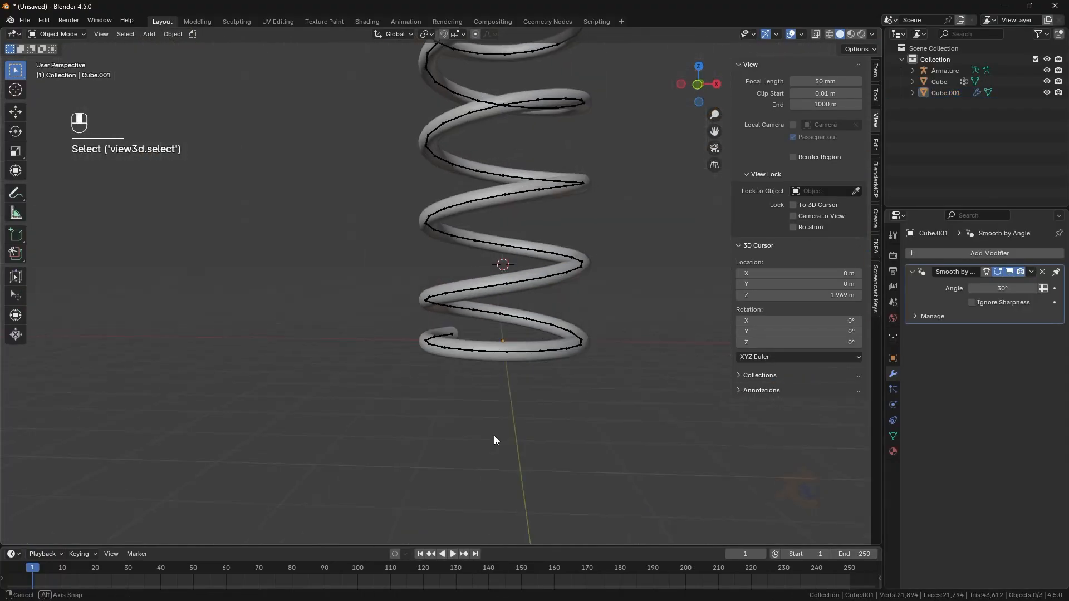
pyautogui.keyDown('shift'); pyautogui.moveTo(492, 339); pyautogui.dragTo(488, 501, button='middle'); pyautogui.keyUp('shift')
pyautogui.moveTo(489, 501); pyautogui.dragTo(490, 537, button='middle')
pyautogui.press('KP_1')
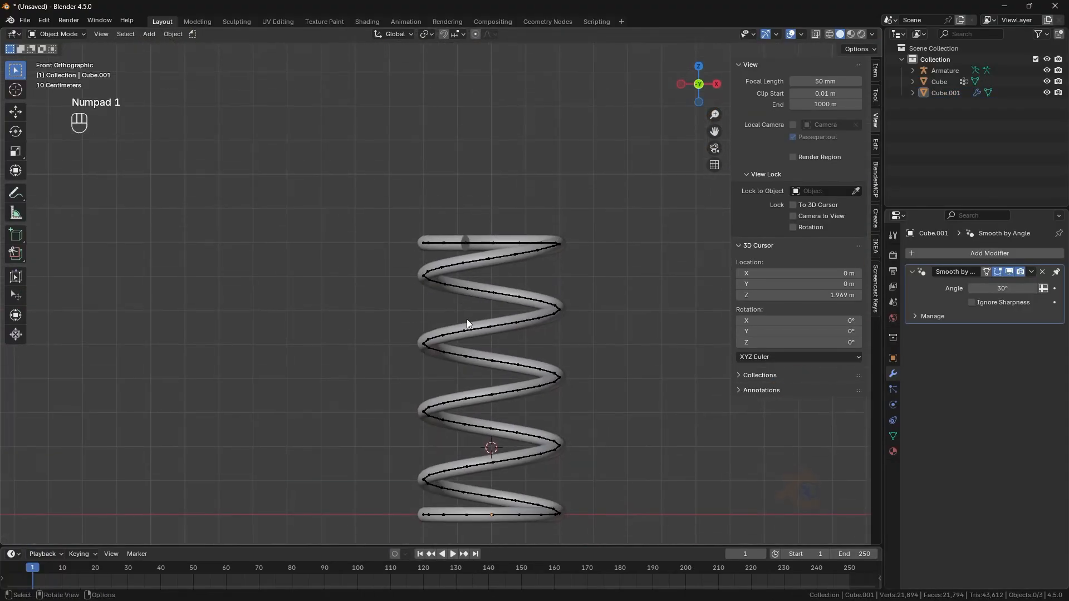
pyautogui.moveTo(470, 321); pyautogui.dragTo(471, 363, button='middle')
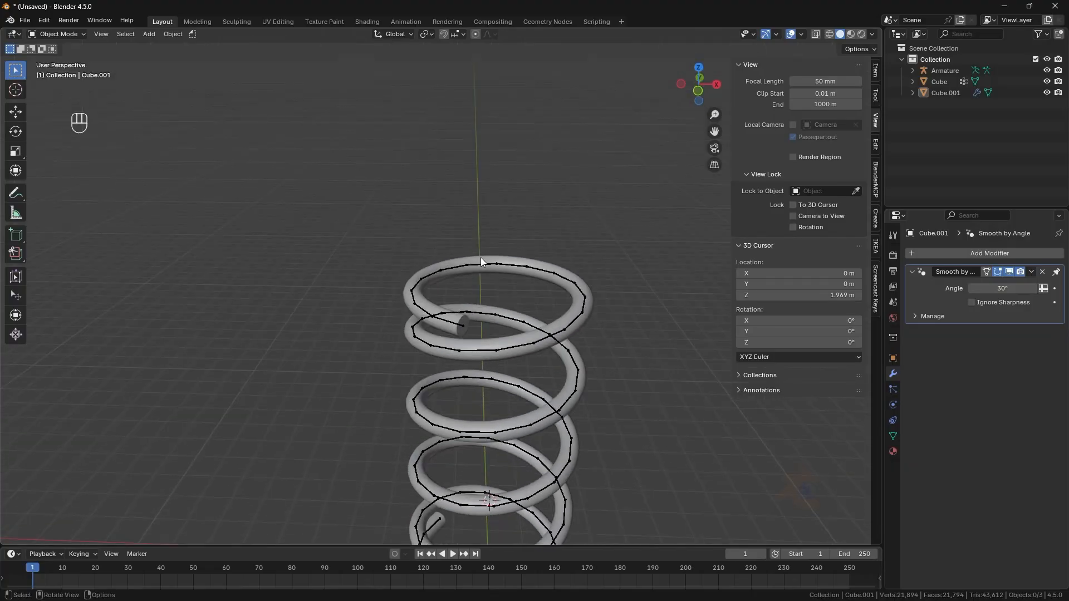
pyautogui.click(481, 261)
pyautogui.click(68, 59)
pyautogui.press('KP_1')
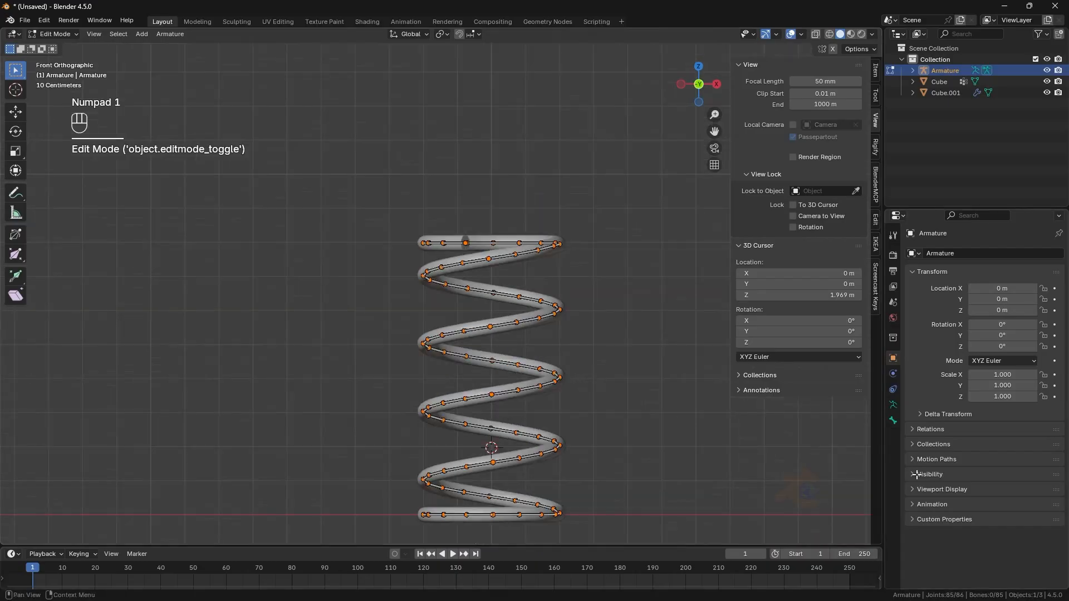
pyautogui.click(894, 406)
pyautogui.click(941, 432)
pyautogui.click(1008, 449)
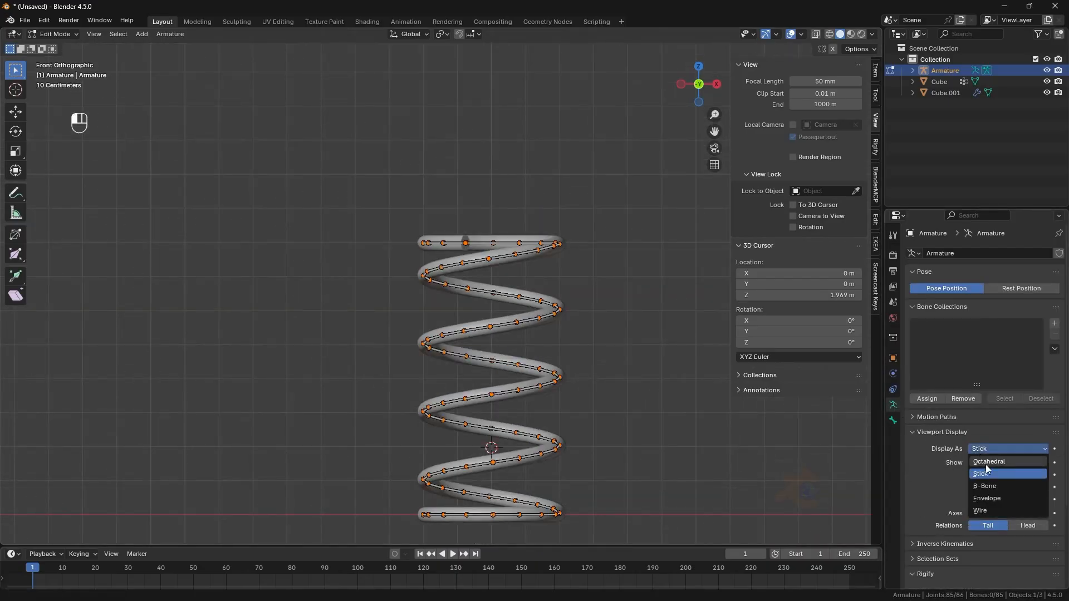
pyautogui.click(982, 462)
# - Extrude a bone from the spring's bottom end along X and set its tail X and Y to 0 m
pyautogui.scroll(2, 538, 301)
pyautogui.moveTo(538, 300); pyautogui.dragTo(459, 219, button='middle')
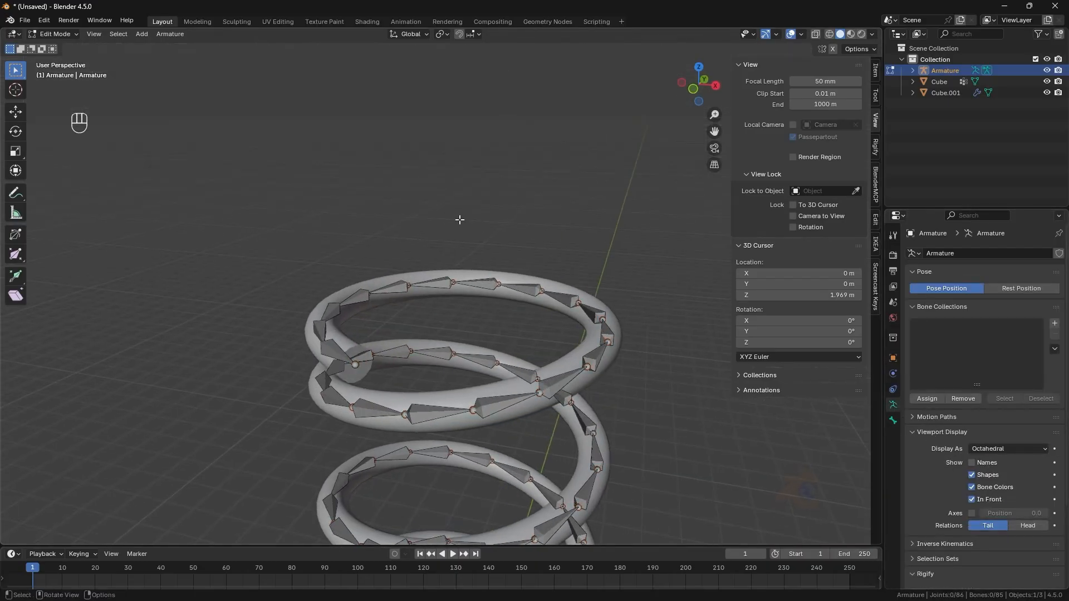
pyautogui.moveTo(360, 367); pyautogui.dragTo(372, 336, button='middle')
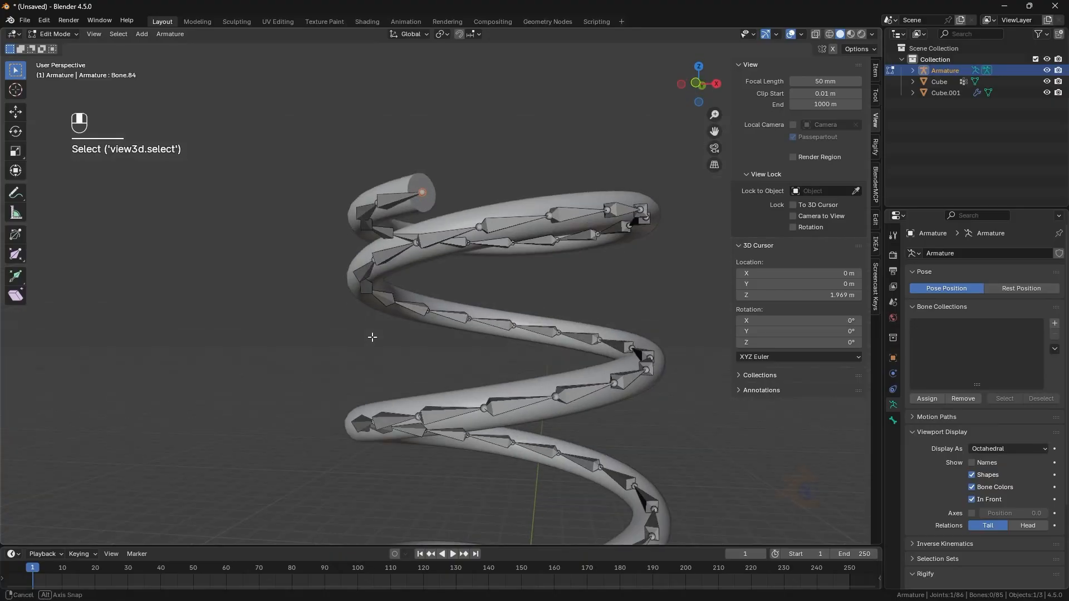
pyautogui.scroll(-4, 372, 337)
pyautogui.keyDown('shift'); pyautogui.moveTo(455, 501); pyautogui.dragTo(469, 420, button='middle'); pyautogui.keyUp('shift')
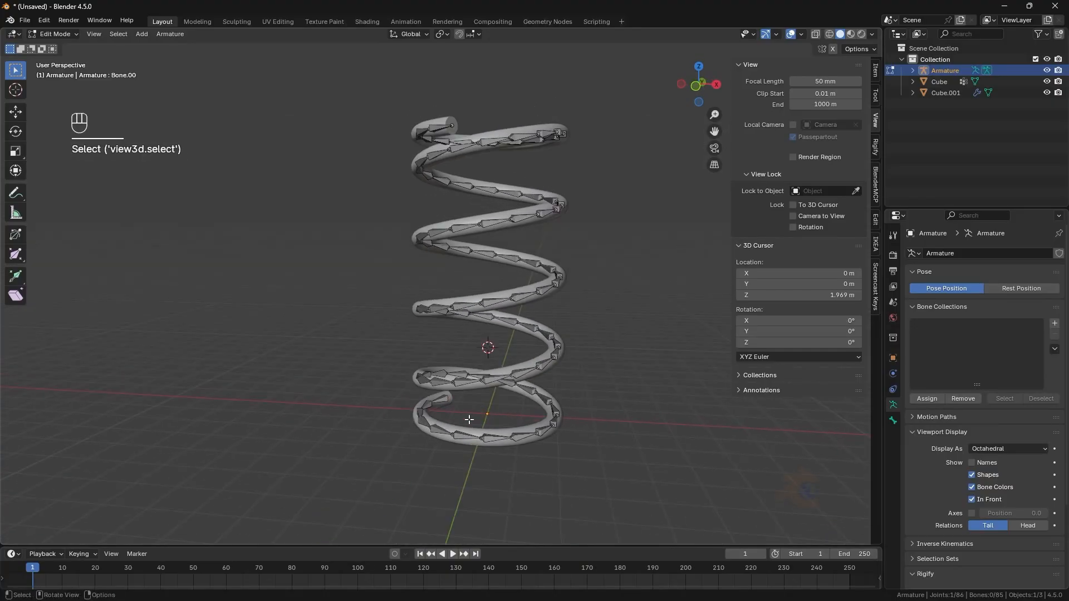
pyautogui.press('e')
pyautogui.press('x')
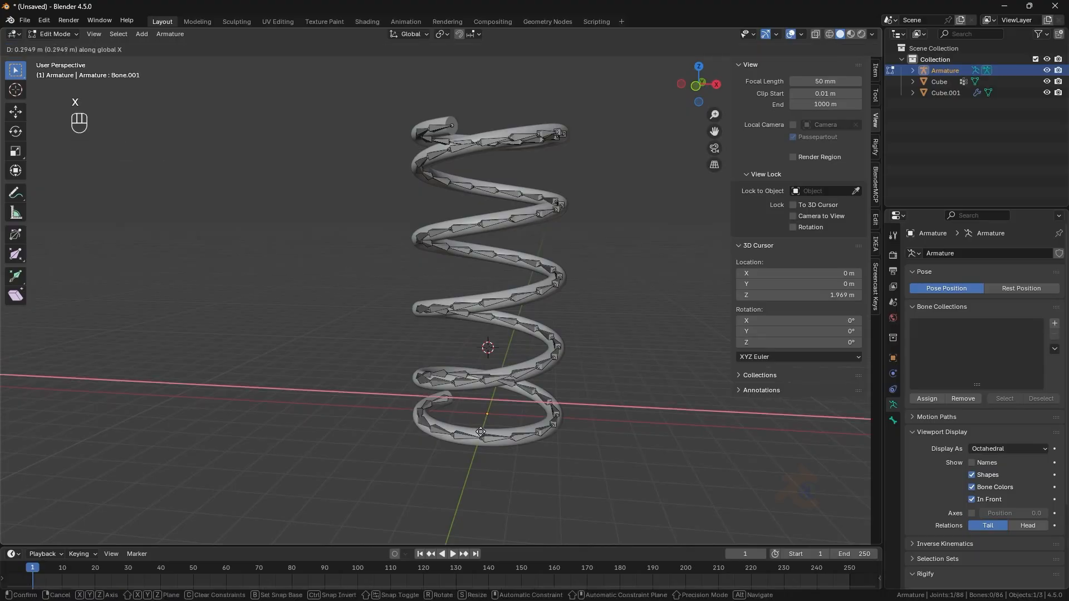
pyautogui.click(513, 443)
pyautogui.click(875, 76)
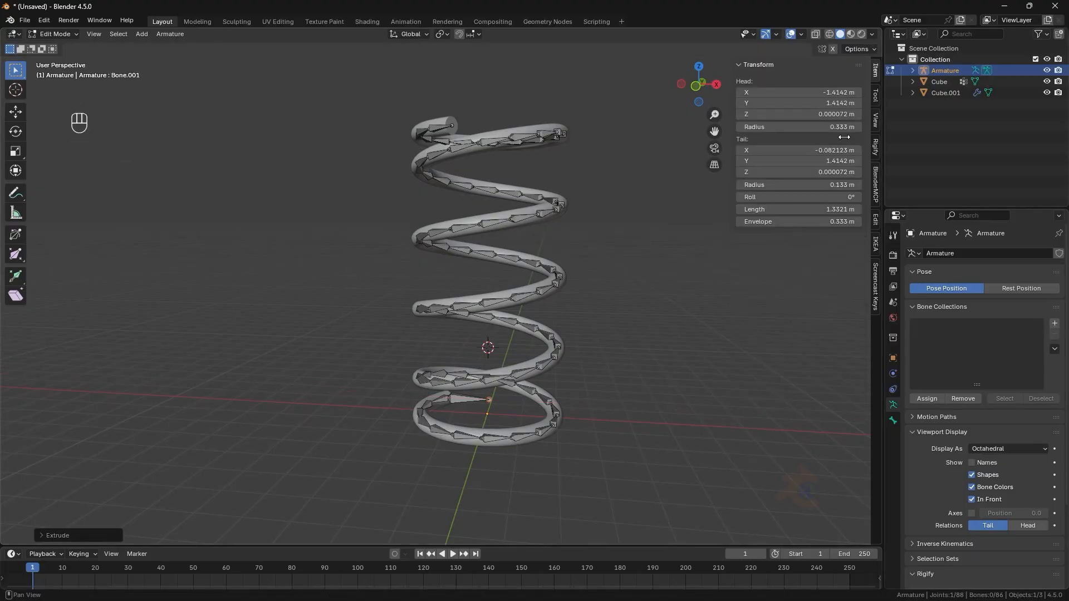
pyautogui.write('0')
pyautogui.press('Return')
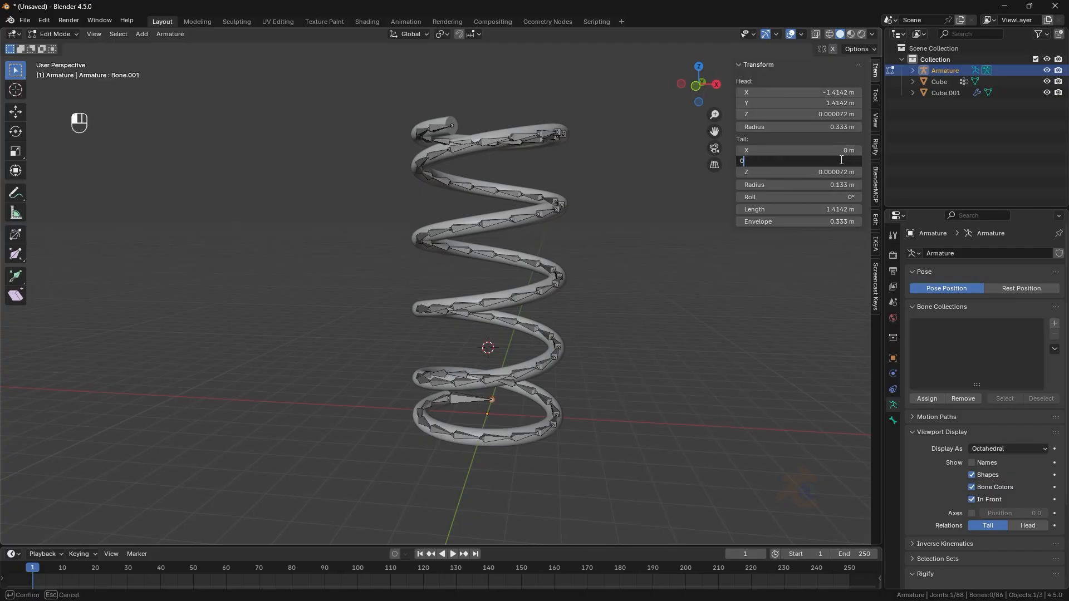
pyautogui.click(841, 160)
pyautogui.write('0')
pyautogui.press('Return')
# - Extrude a bone from the spring's top end and set its tail X and Y to 0 m
pyautogui.moveTo(496, 390); pyautogui.dragTo(539, 454, button='middle')
pyautogui.click(421, 357)
pyautogui.moveTo(486, 367); pyautogui.dragTo(495, 336, button='middle')
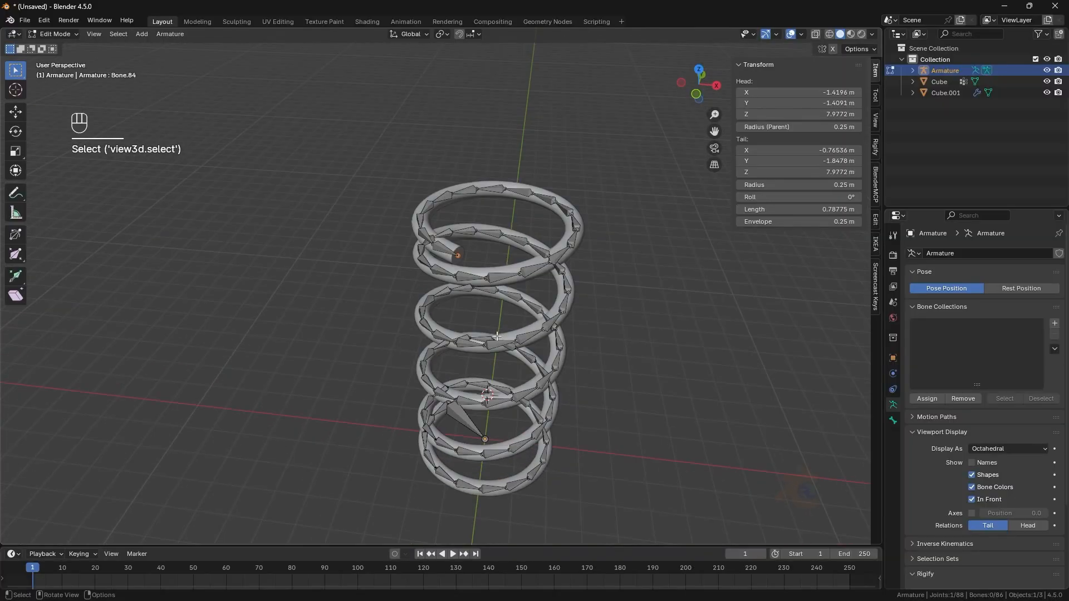
pyautogui.press('KP_7')
pyautogui.press('e')
pyautogui.press('y')
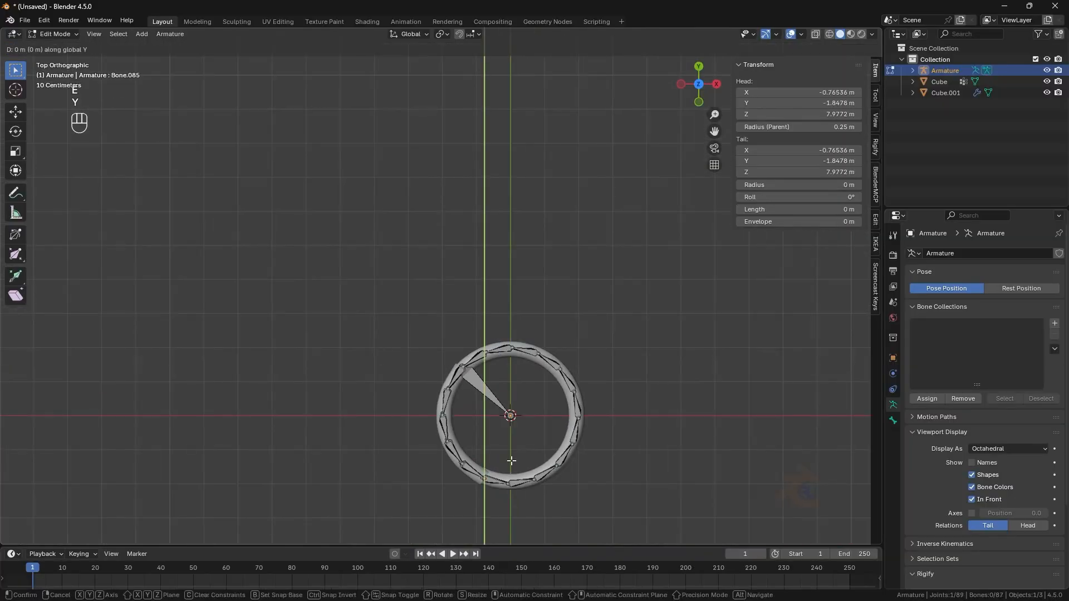
pyautogui.click(504, 415)
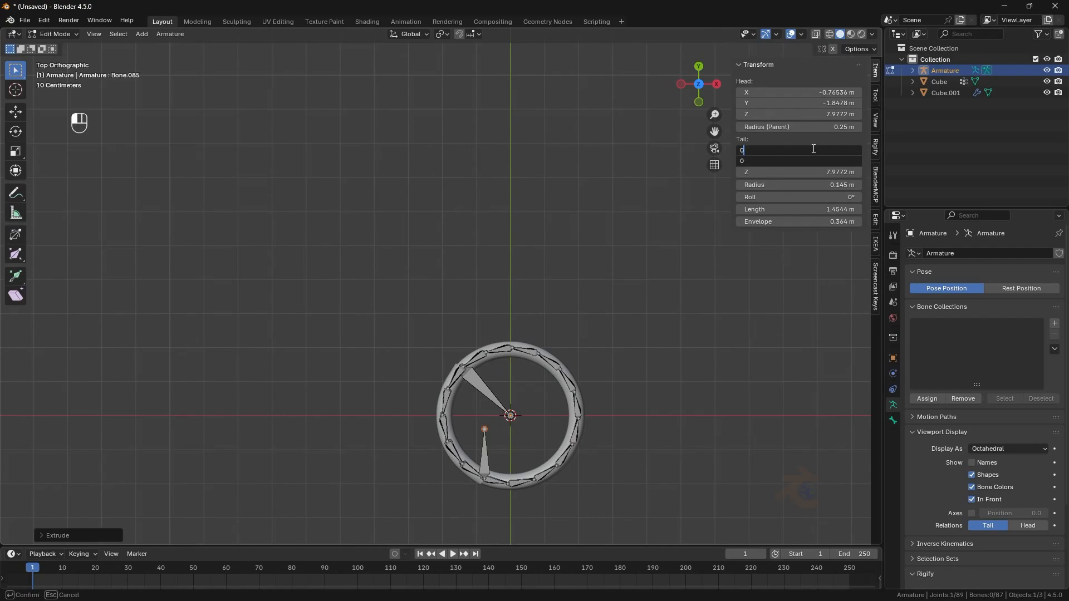
pyautogui.press('Return')
# - Extrude a bone about 3.2 m straight down along Z from the bottom centre joint
pyautogui.moveTo(518, 440); pyautogui.dragTo(544, 300, button='middle')
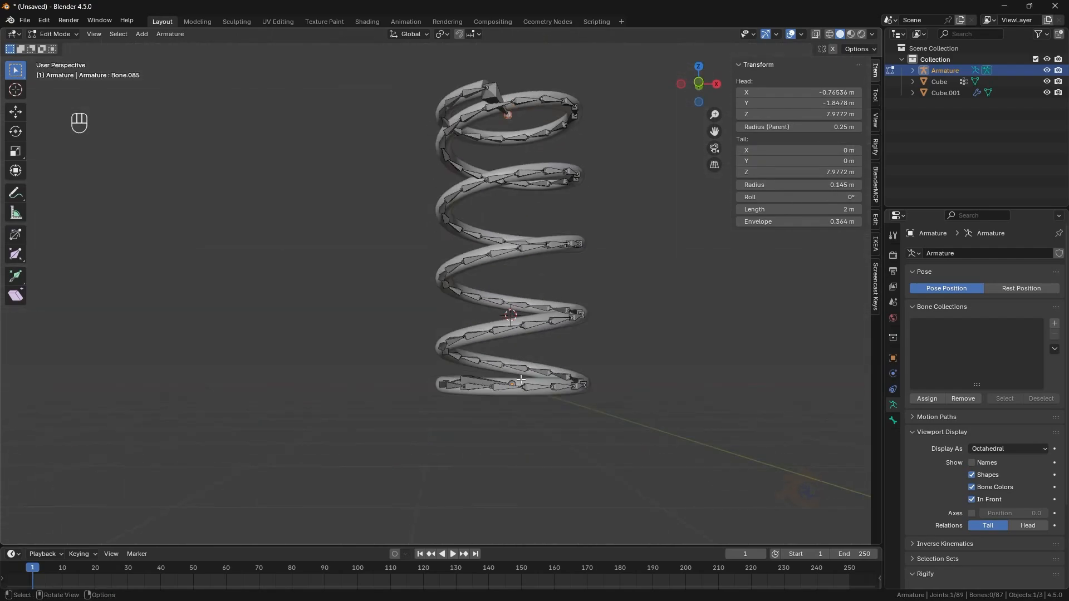
pyautogui.click(520, 380)
pyautogui.moveTo(521, 381); pyautogui.dragTo(539, 373, button='middle')
pyautogui.press('e')
pyautogui.press('z')
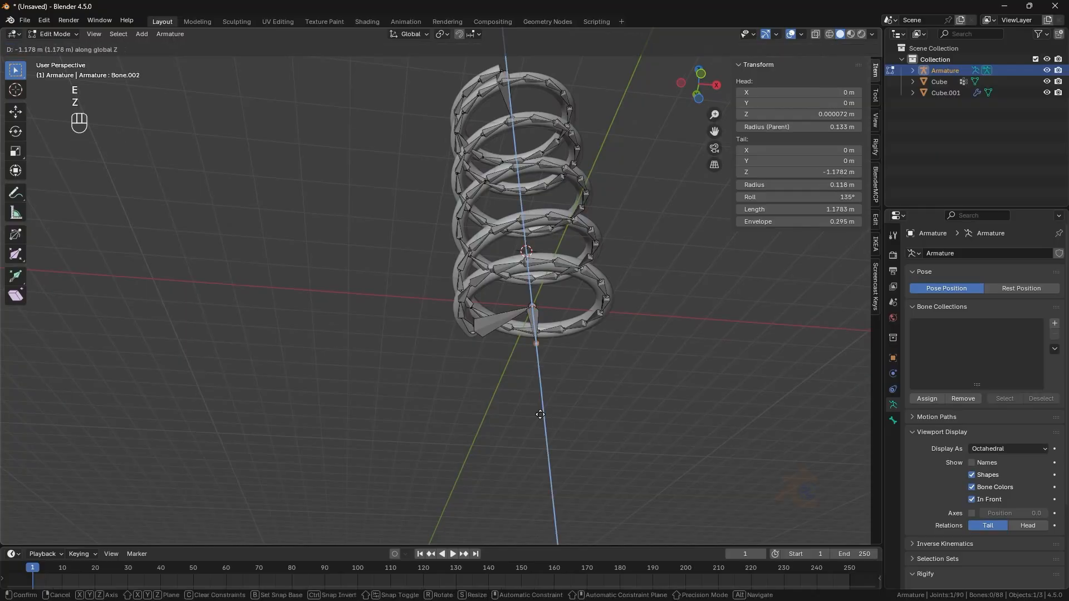
pyautogui.click(542, 484)
pyautogui.moveTo(541, 412)
pyautogui.mouseDown(button='middle')
pyautogui.moveTo(504, 449)
pyautogui.moveTo(520, 409)
pyautogui.mouseUp(button='middle')
# - Switch the direction of the bottom horizontal bone
pyautogui.click(493, 379)
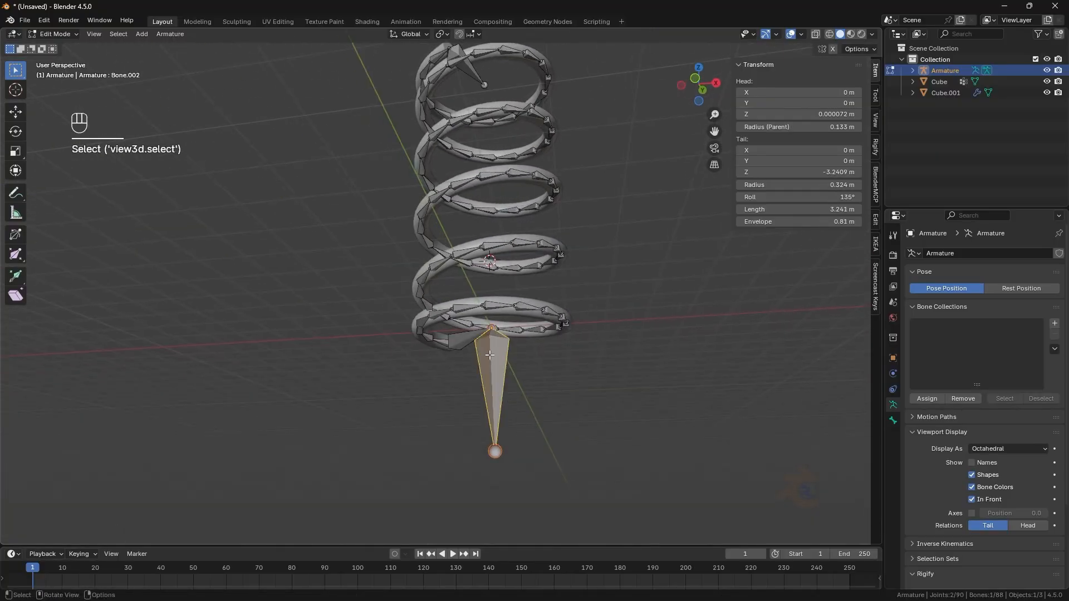
pyautogui.keyDown('shift'); pyautogui.click(465, 332); pyautogui.keyUp('shift')
pyautogui.rightClick(525, 333)
pyautogui.click(487, 335)
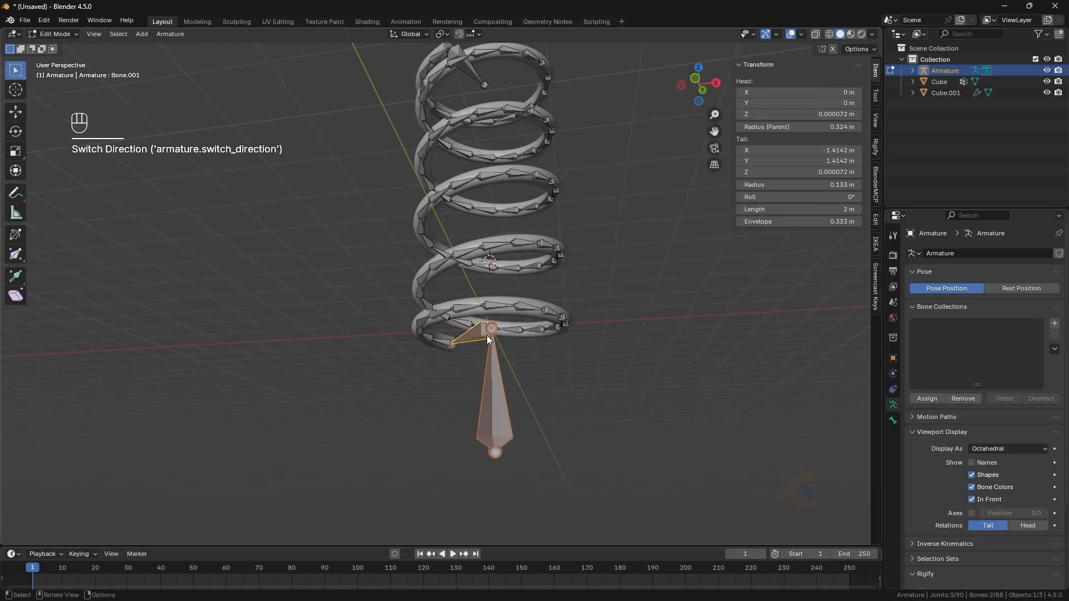
# - Parent the spring's first bone to the bottom horizontal bone as Connected
pyautogui.moveTo(487, 336); pyautogui.dragTo(518, 387, button='middle')
pyautogui.click(533, 406)
pyautogui.click(504, 355)
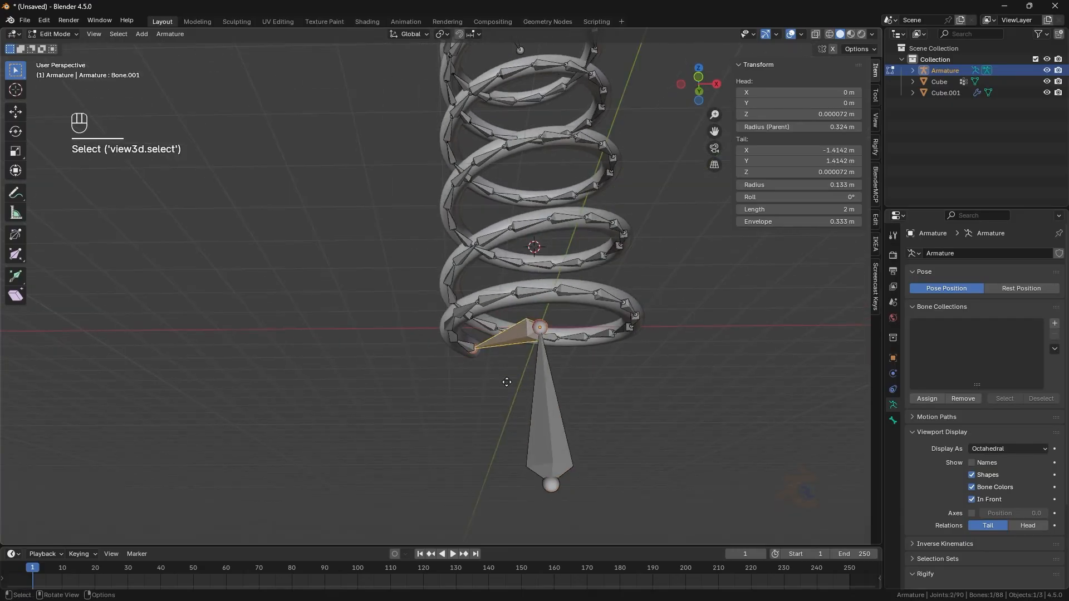
pyautogui.keyDown('shift'); pyautogui.click(468, 349); pyautogui.keyUp('shift')
pyautogui.keyDown('shift'); pyautogui.click(490, 344); pyautogui.keyUp('shift')
pyautogui.hotkey('ctrl', 'p')
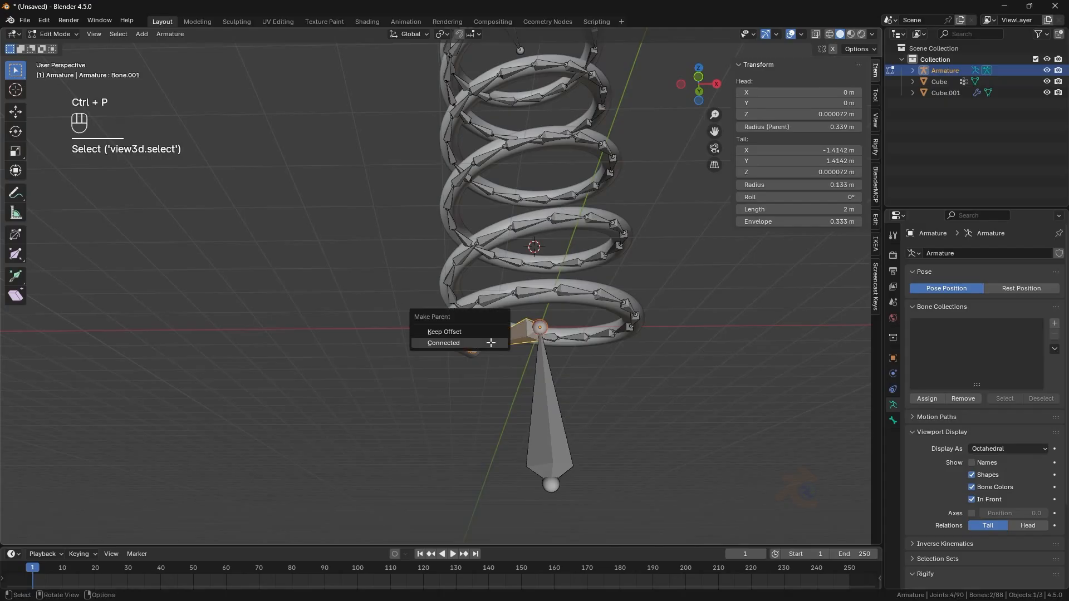
pyautogui.click(492, 347)
pyautogui.click(494, 349)
pyautogui.press('g')
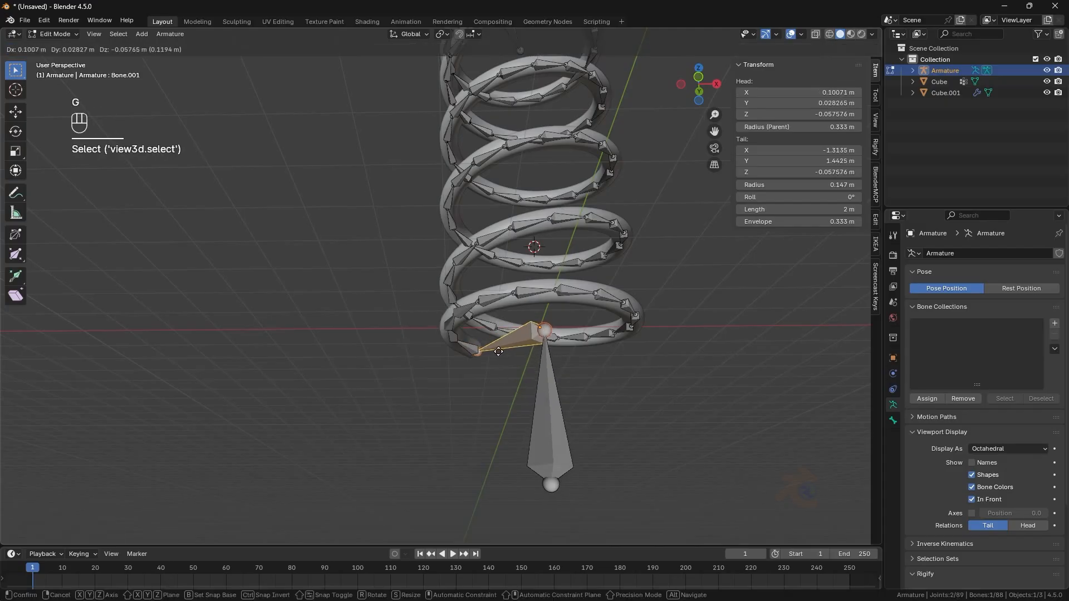
pyautogui.rightClick(497, 348)
# - Extrude a bone about 2.9 m straight up along Z from the spring's top centre joint
pyautogui.scroll(-3, 556, 343)
pyautogui.click(570, 342)
pyautogui.moveTo(570, 341); pyautogui.dragTo(560, 414, button='middle')
pyautogui.keyDown('shift'); pyautogui.moveTo(529, 234); pyautogui.dragTo(530, 343, button='middle'); pyautogui.keyUp('shift')
pyautogui.scroll(3, 531, 343)
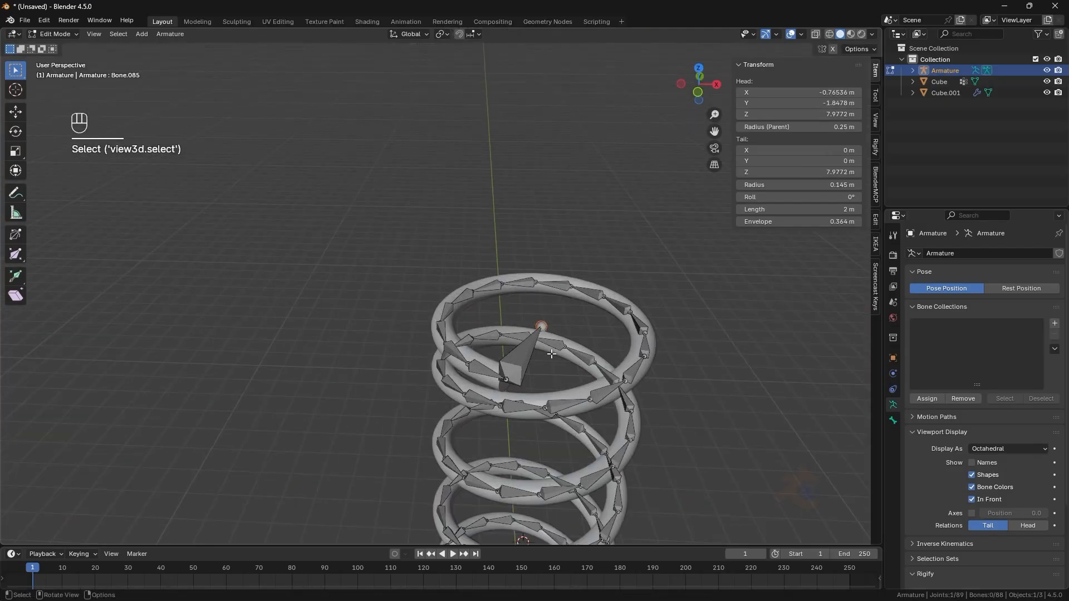
pyautogui.press('e')
pyautogui.press('z')
pyautogui.click(556, 217)
pyautogui.press('Tab')
pyautogui.press('KP_1')
pyautogui.click(629, 310)
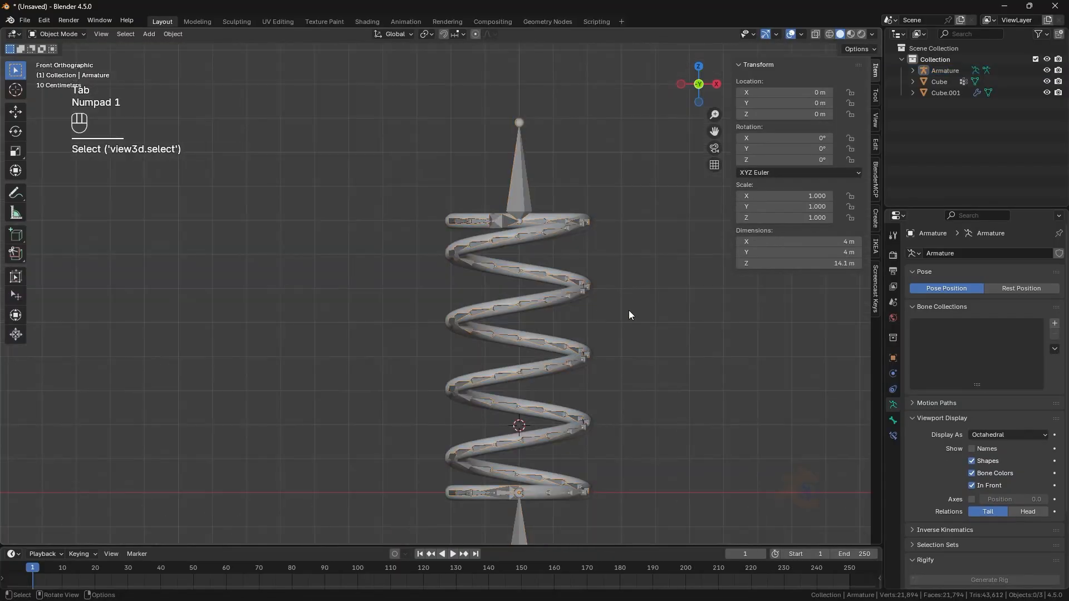
pyautogui.moveTo(629, 316); pyautogui.dragTo(609, 336, button='middle')
# - Separate the top vertical bone into its own armature and undo the separation
pyautogui.press('Tab')
pyautogui.click(492, 210)
pyautogui.press('p')
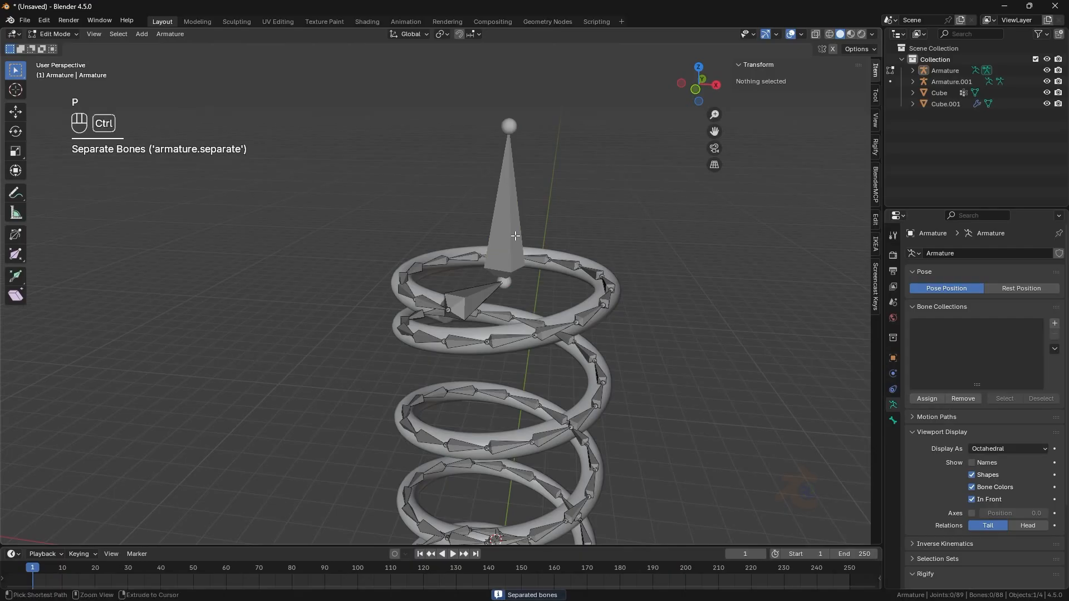
pyautogui.hotkey('ctrl', 'z')
pyautogui.hotkey('ctrl', 'z')
# - Clear the parent of the top vertical bone
pyautogui.click(515, 236)
pyautogui.press('g')
pyautogui.rightClick(525, 209)
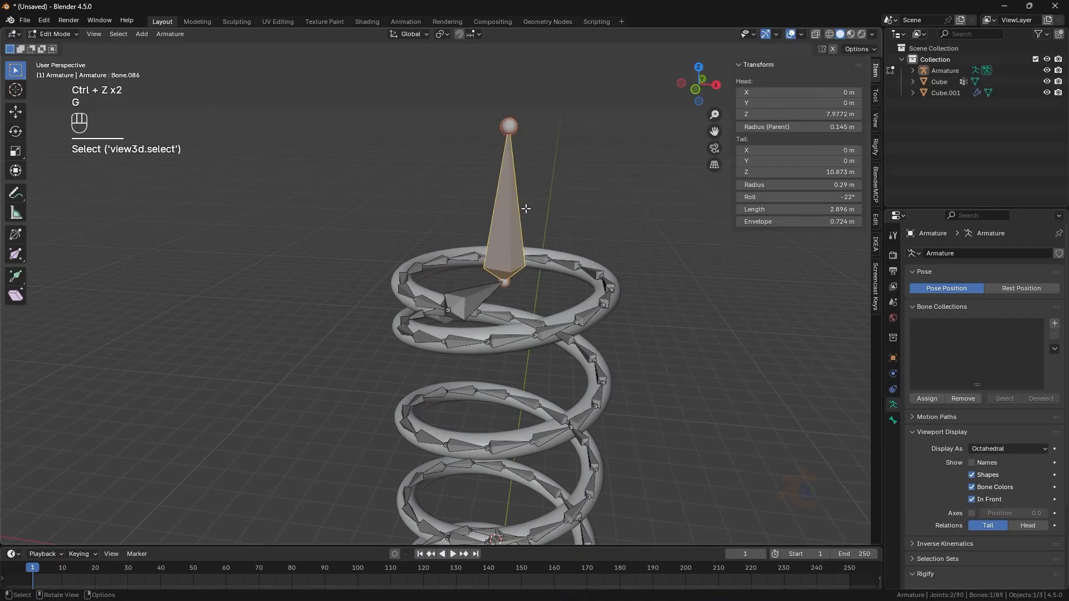
pyautogui.hotkey('ctrl', 'p')
pyautogui.click(520, 236)
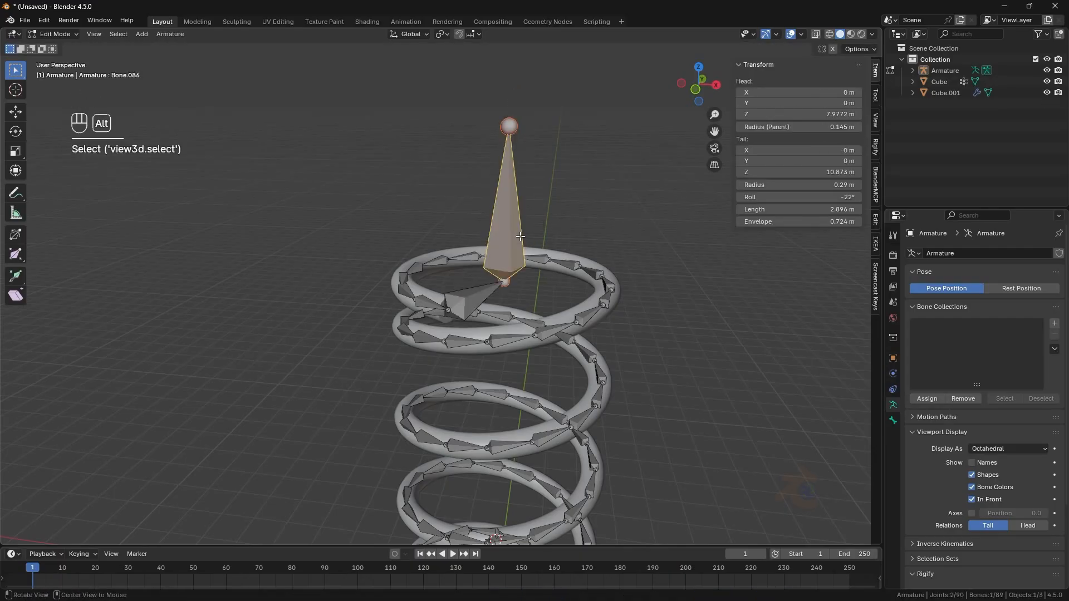
pyautogui.hotkey('alt', 'p')
pyautogui.click(518, 240)
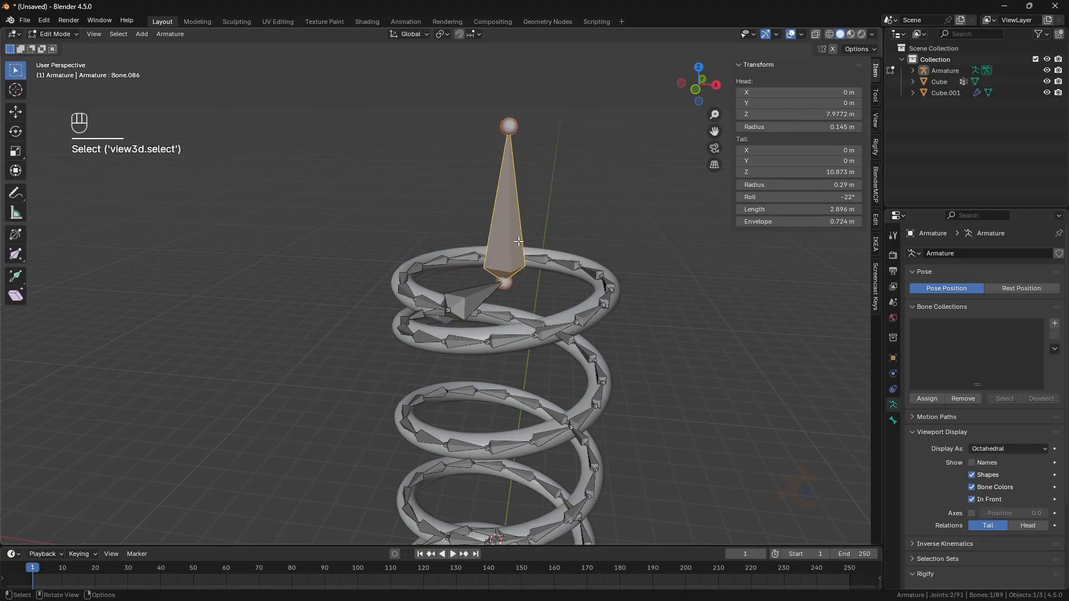
# - Parent the spring mesh to the armature With Automatic Weights
pyautogui.click(54, 34)
pyautogui.click(53, 44)
pyautogui.moveTo(280, 231); pyautogui.dragTo(347, 274, button='middle')
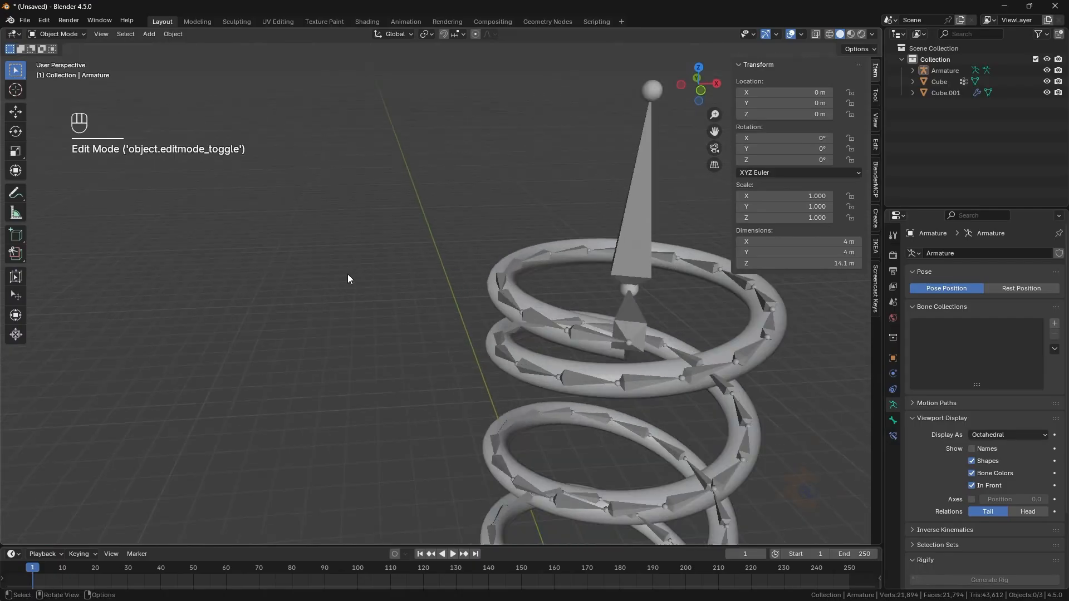
pyautogui.scroll(1, 347, 274)
pyautogui.click(507, 269)
pyautogui.keyDown('shift'); pyautogui.moveTo(507, 270); pyautogui.dragTo(401, 333, button='middle'); pyautogui.keyUp('shift')
pyautogui.keyDown('shift'); pyautogui.click(556, 208); pyautogui.keyUp('shift')
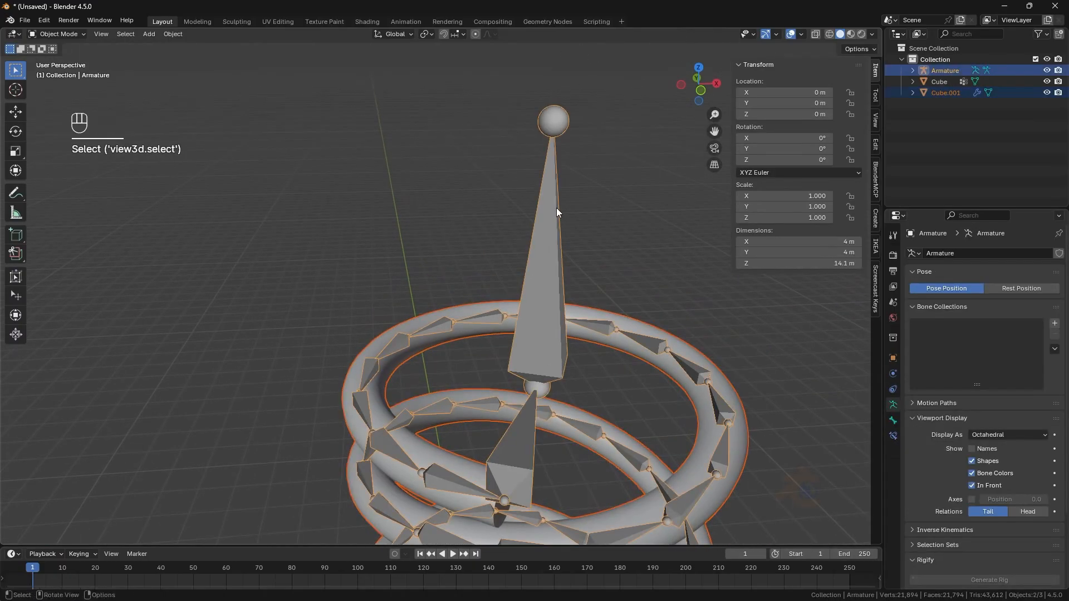
pyautogui.press('KP_1')
pyautogui.press('KP_1')
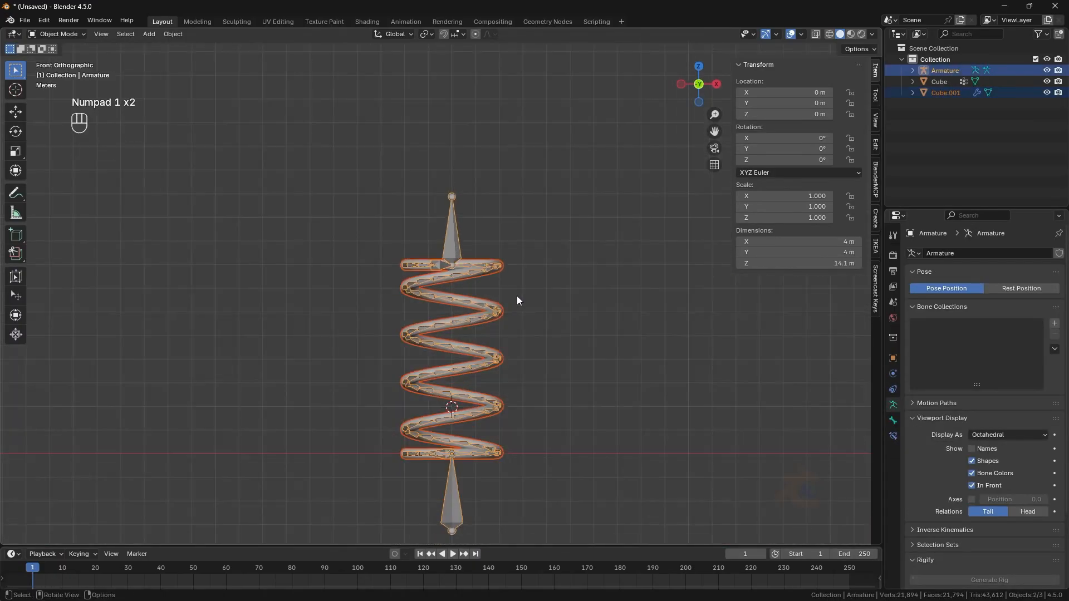
pyautogui.rightClick(517, 296)
pyautogui.moveTo(465, 414)
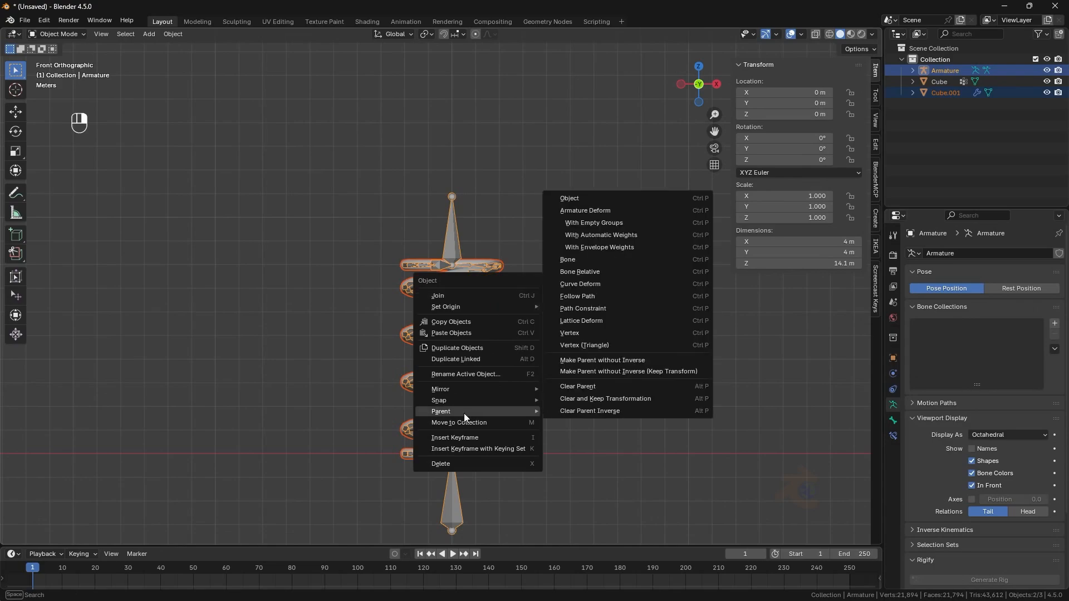
pyautogui.click(615, 236)
pyautogui.click(477, 270)
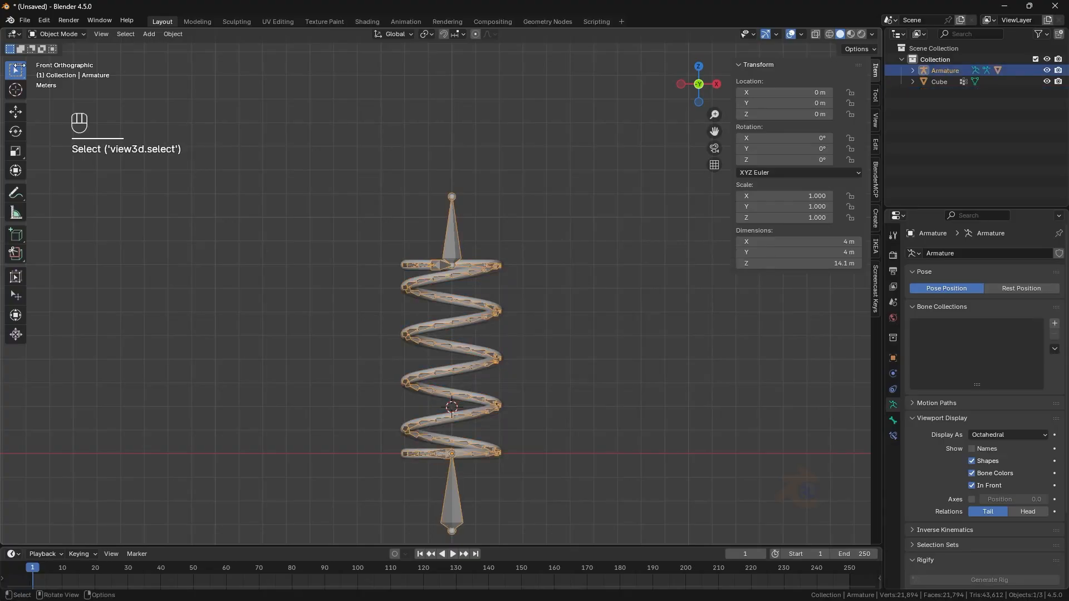
# - In Pose Mode, add an IK constraint to the top horizontal bone targeting the top vertical bone
pyautogui.click(58, 34)
pyautogui.click(58, 72)
pyautogui.moveTo(454, 295); pyautogui.dragTo(456, 322, button='middle')
pyautogui.click(430, 330)
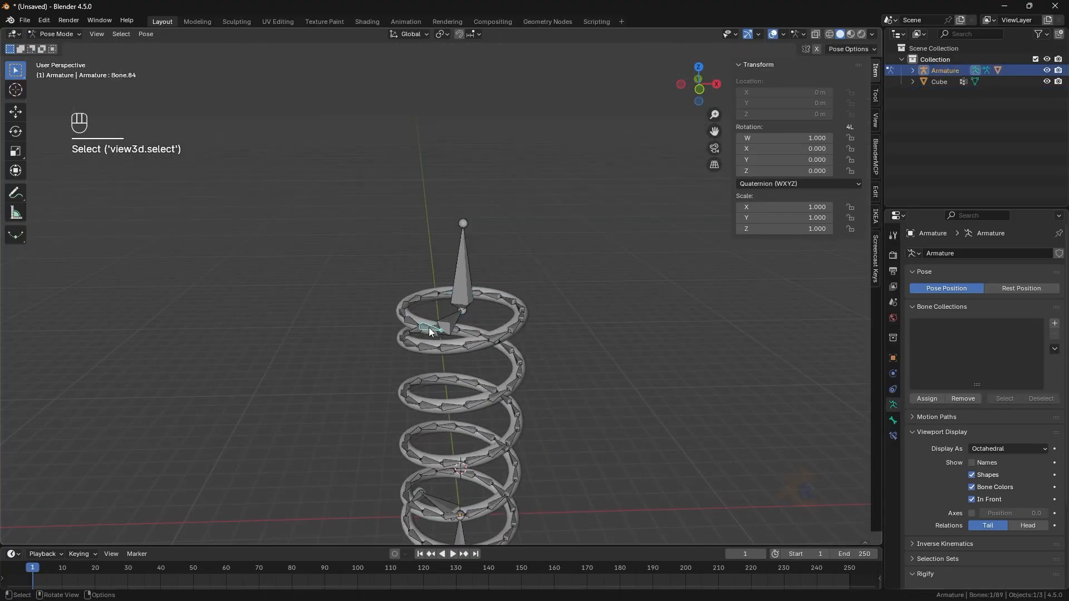
pyautogui.press('g')
pyautogui.rightClick(458, 327)
pyautogui.moveTo(559, 294); pyautogui.dragTo(543, 293, button='middle')
pyautogui.click(543, 293)
pyautogui.scroll(3, 490, 304)
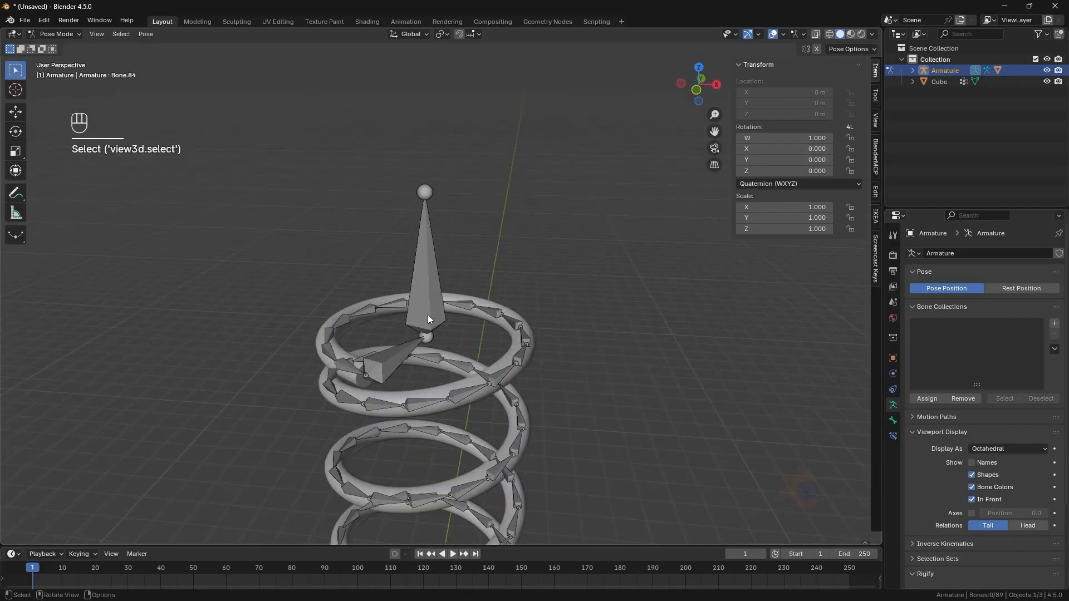
pyautogui.click(427, 315)
pyautogui.keyDown('shift'); pyautogui.click(406, 350); pyautogui.keyUp('shift')
pyautogui.moveTo(406, 350); pyautogui.dragTo(418, 320, button='middle')
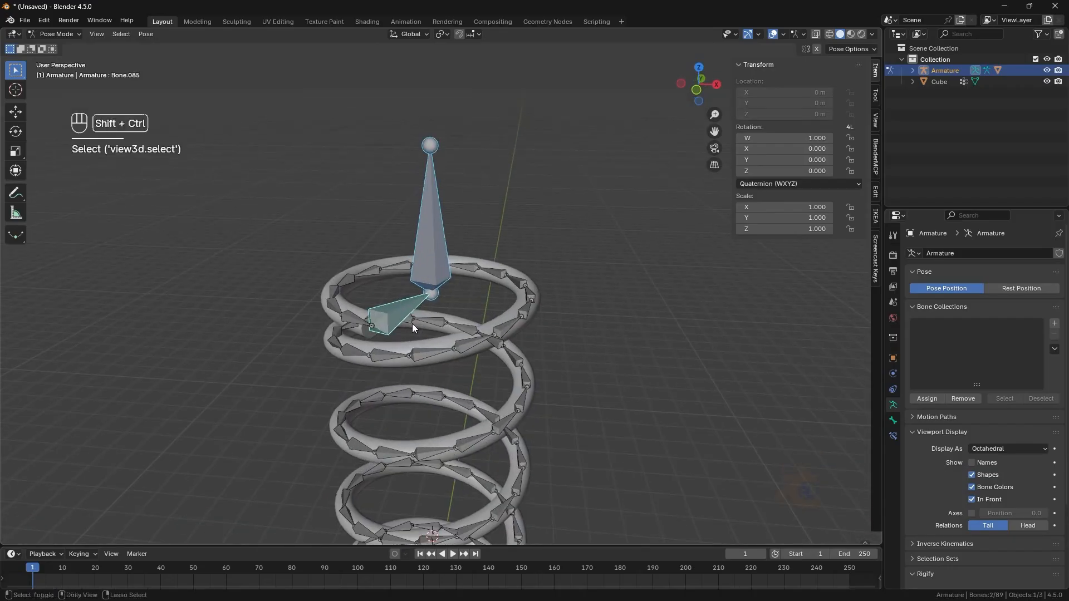
pyautogui.hotkey('shift', 'ctrl', 'c')
pyautogui.click(412, 323)
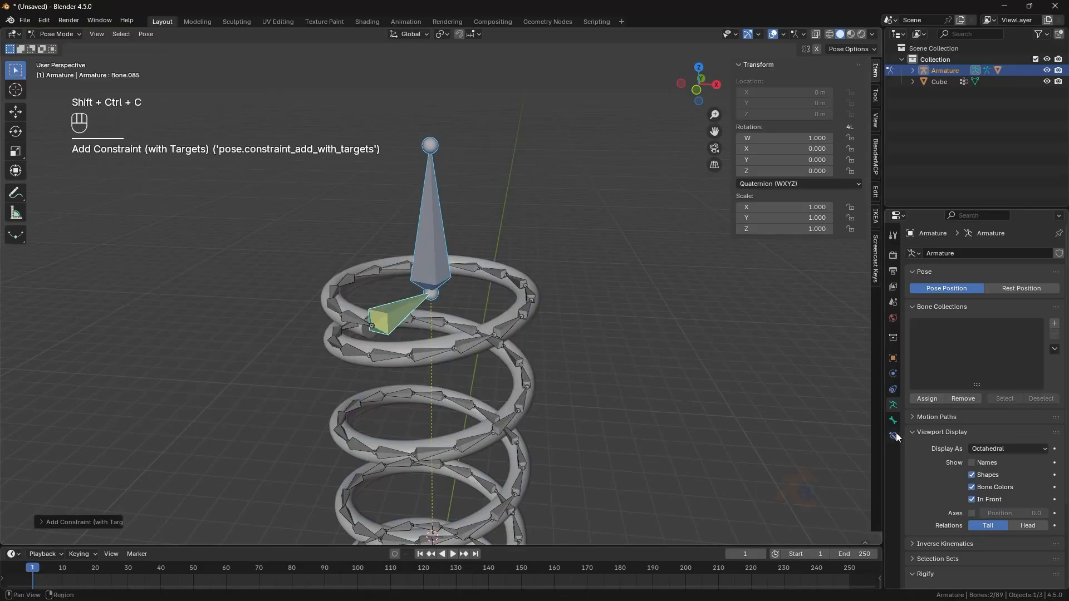
# - Set the IK constraint's chain length to 86
pyautogui.click(893, 435)
pyautogui.moveTo(1007, 342); pyautogui.dragTo(957, 396)
pyautogui.press('KP_1')
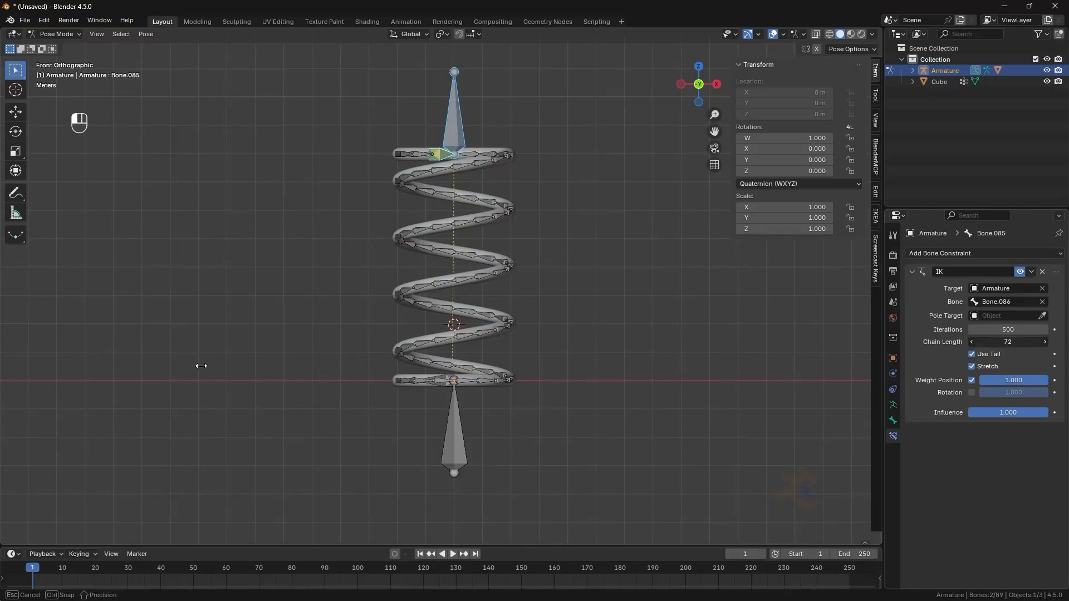
pyautogui.moveTo(211, 373); pyautogui.dragTo(212, 373)
pyautogui.moveTo(679, 333); pyautogui.dragTo(653, 338, button='middle')
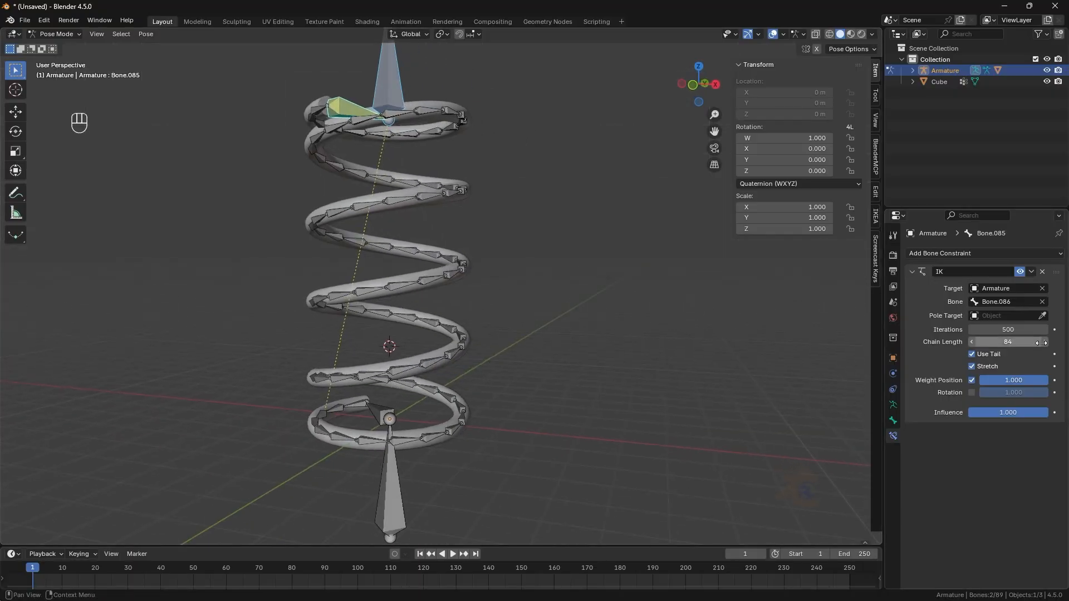
pyautogui.click(973, 342)
pyautogui.press('KP_1')
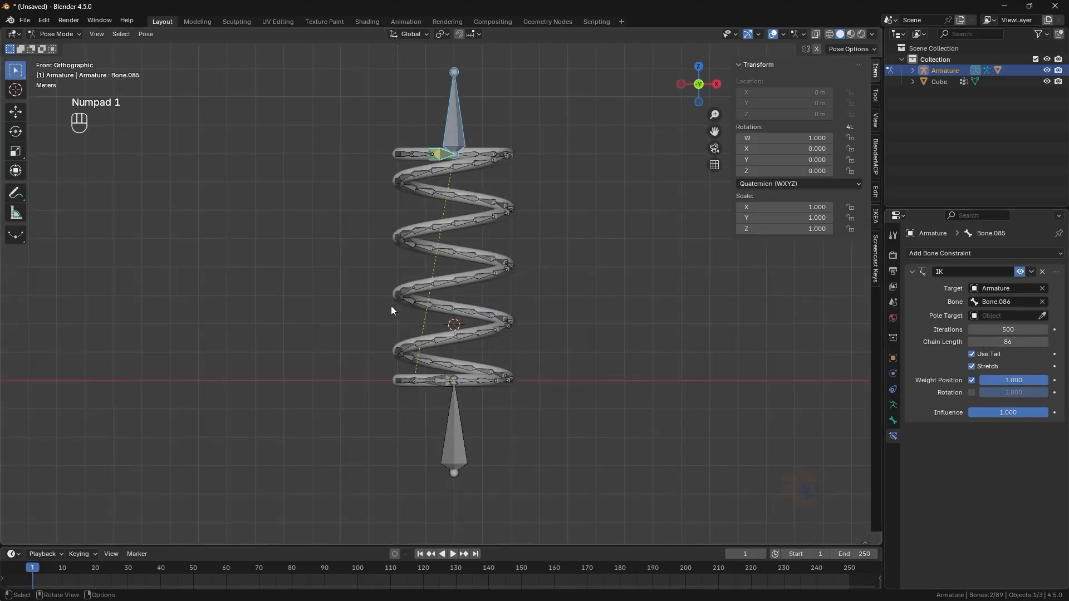
pyautogui.press('g')
pyautogui.press('z')
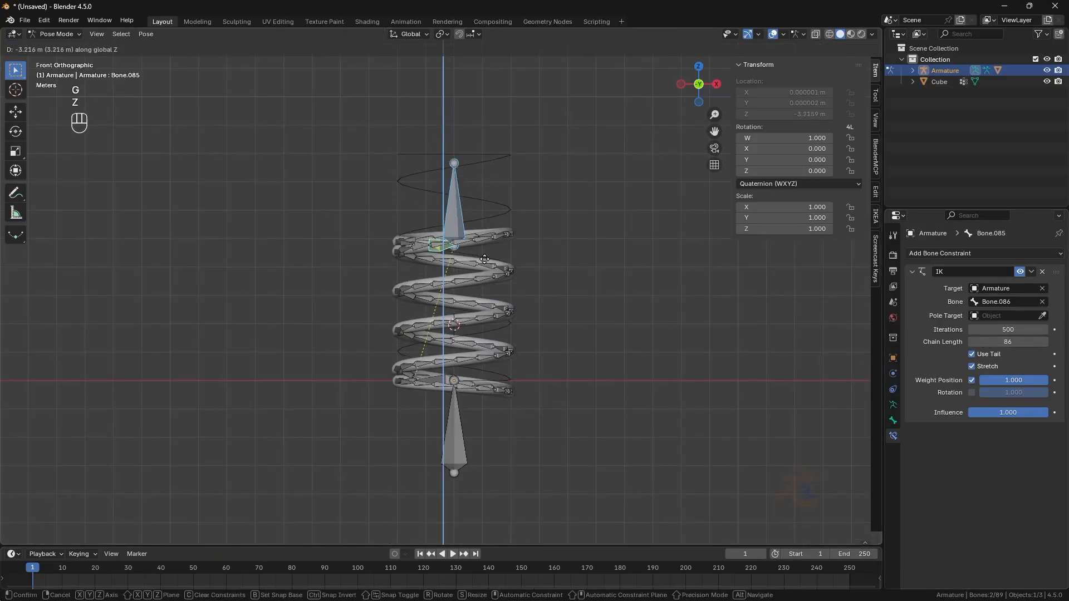
pyautogui.rightClick(484, 196)
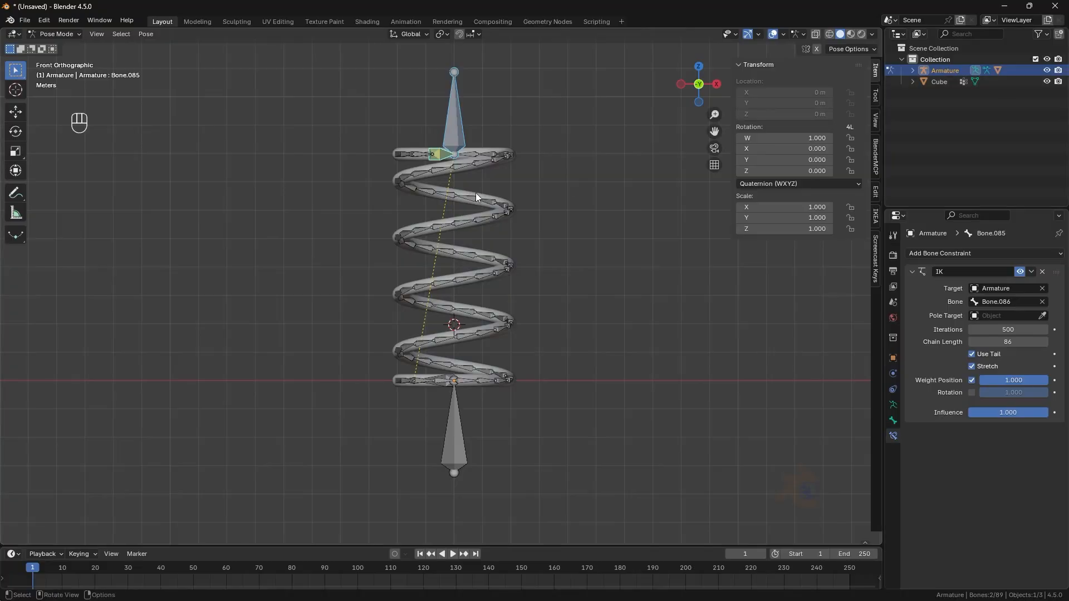
# - Delete the original helix object Cube in Object Mode
pyautogui.click(62, 47)
pyautogui.moveTo(502, 206); pyautogui.dragTo(487, 246, button='middle')
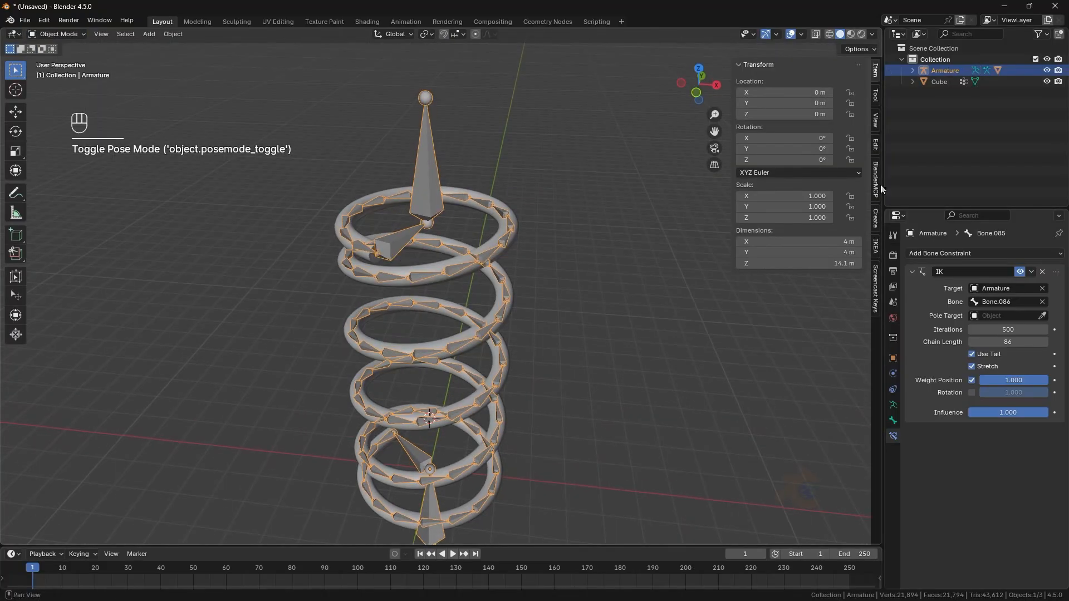
pyautogui.click(932, 82)
pyautogui.press('x')
pyautogui.click(577, 270)
pyautogui.press('KP_1')
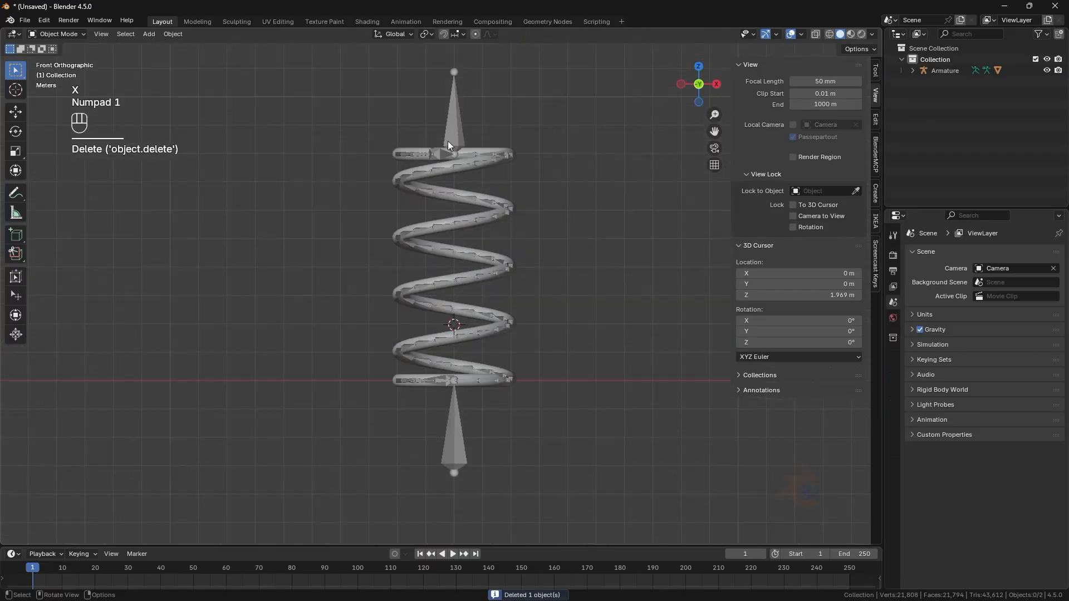
# - Move the top control bone down along Z in Pose Mode to test the spring, then clear its location
pyautogui.click(462, 116)
pyautogui.click(60, 71)
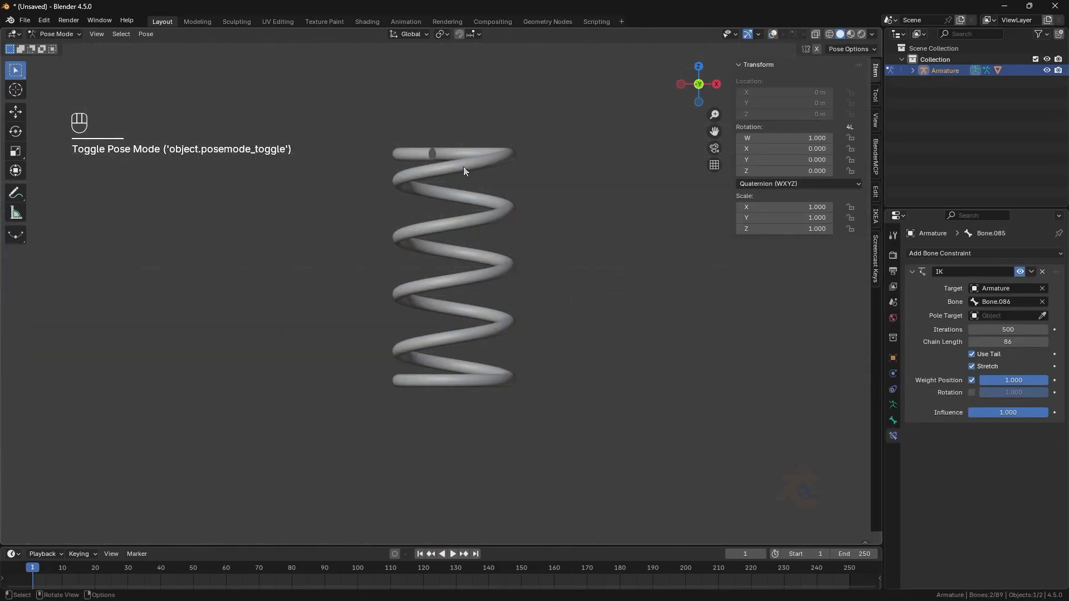
pyautogui.press('g')
pyautogui.press('z')
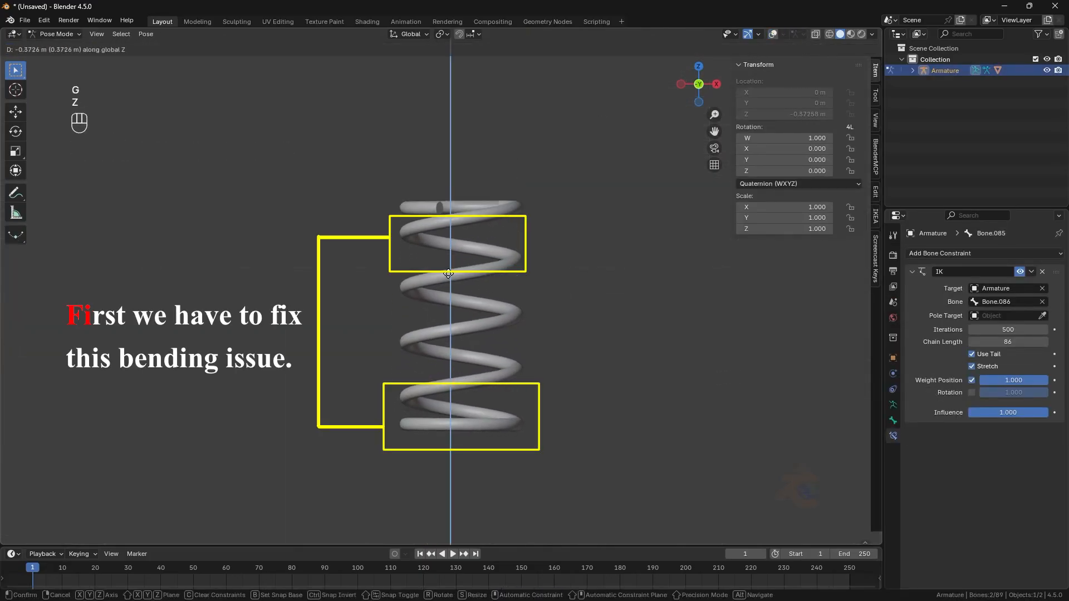
pyautogui.click(449, 300)
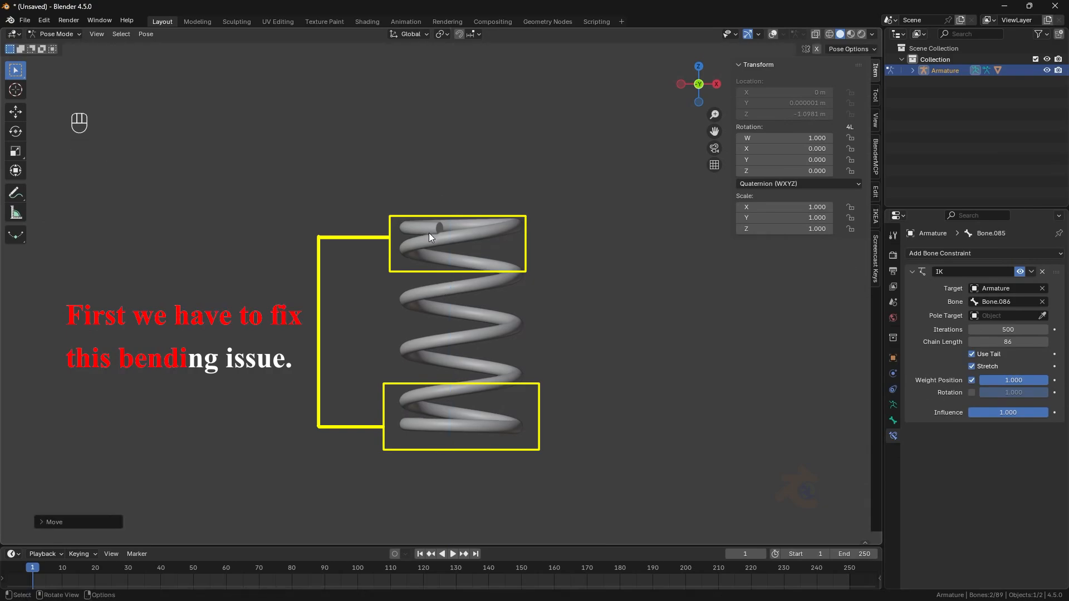
pyautogui.hotkey('alt', 'g')
# - Set the IK constraint's chain length to 74
pyautogui.click(772, 35)
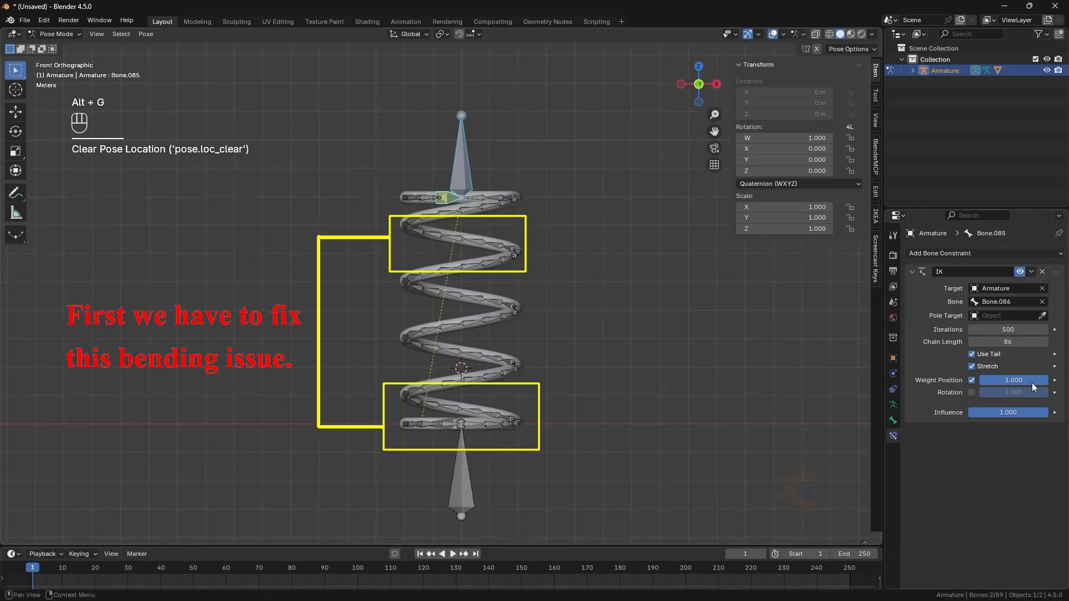
pyautogui.moveTo(479, 312); pyautogui.dragTo(579, 442, button='middle')
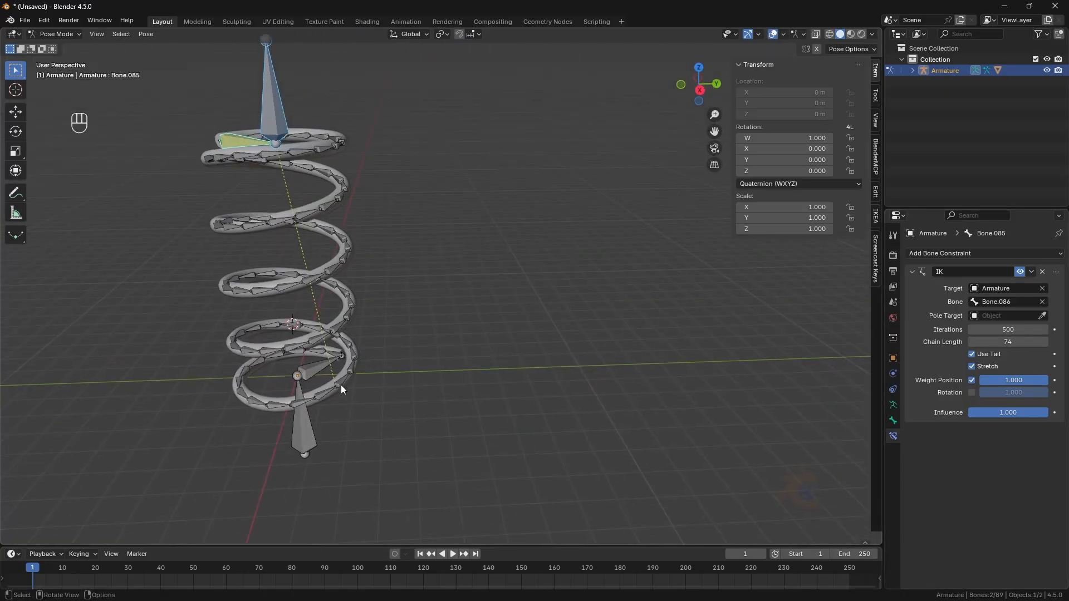
pyautogui.press('KP_1')
pyautogui.click(774, 34)
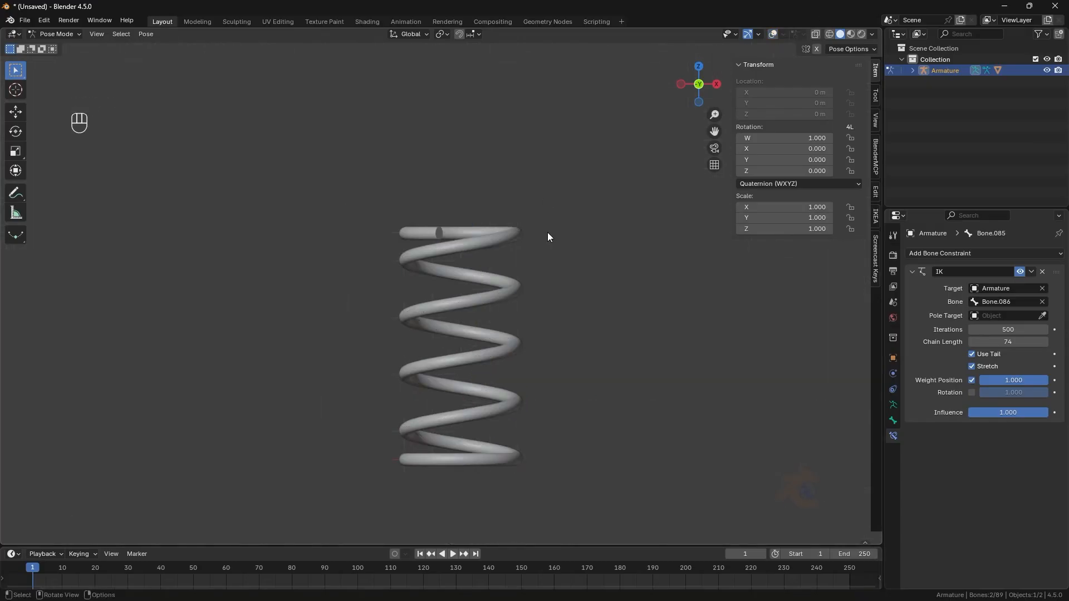
# - Test the rig by moving the top control bone along Z and clear its pose location again
pyautogui.press('g')
pyautogui.press('z')
pyautogui.rightClick(519, 295)
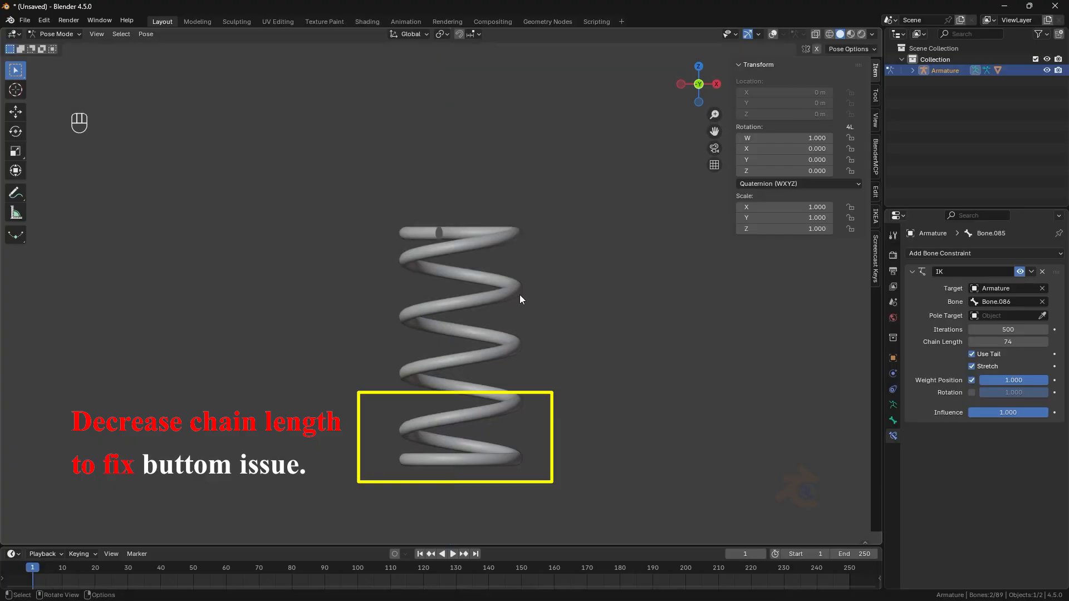
pyautogui.press('g')
pyautogui.press('z')
pyautogui.click(519, 320)
pyautogui.keyDown('shift'); pyautogui.moveTo(485, 463); pyautogui.dragTo(482, 429, button='middle'); pyautogui.keyUp('shift')
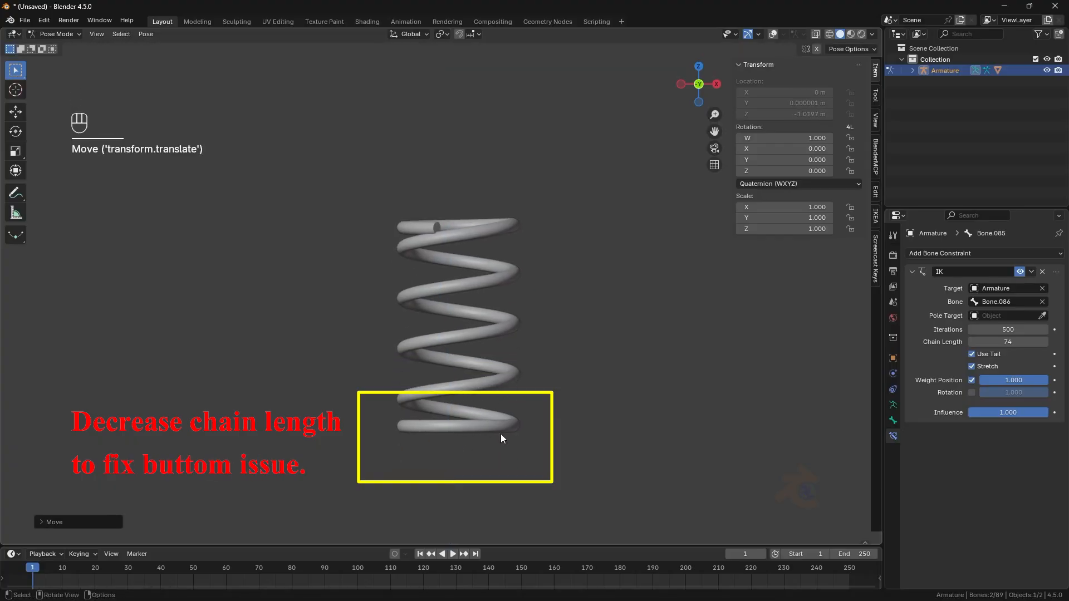
pyautogui.click(772, 35)
pyautogui.hotkey('alt', 'g')
# - In Edit Mode, delete the top end's control bones
pyautogui.moveTo(503, 195); pyautogui.dragTo(463, 232, button='middle')
pyautogui.click(67, 36)
pyautogui.click(61, 59)
pyautogui.click(441, 225)
pyautogui.click(350, 287)
pyautogui.keyDown('shift'); pyautogui.click(383, 260); pyautogui.keyUp('shift')
pyautogui.press('x')
pyautogui.click(382, 253)
# - Extrude a bone from the spring's top end along Y and set its tail X and Y to 0 m
pyautogui.moveTo(385, 256); pyautogui.dragTo(471, 256, button='middle')
pyautogui.scroll(6, 476, 253)
pyautogui.click(476, 252)
pyautogui.scroll(-2, 476, 252)
pyautogui.press('KP_7')
pyautogui.scroll(3, 409, 378)
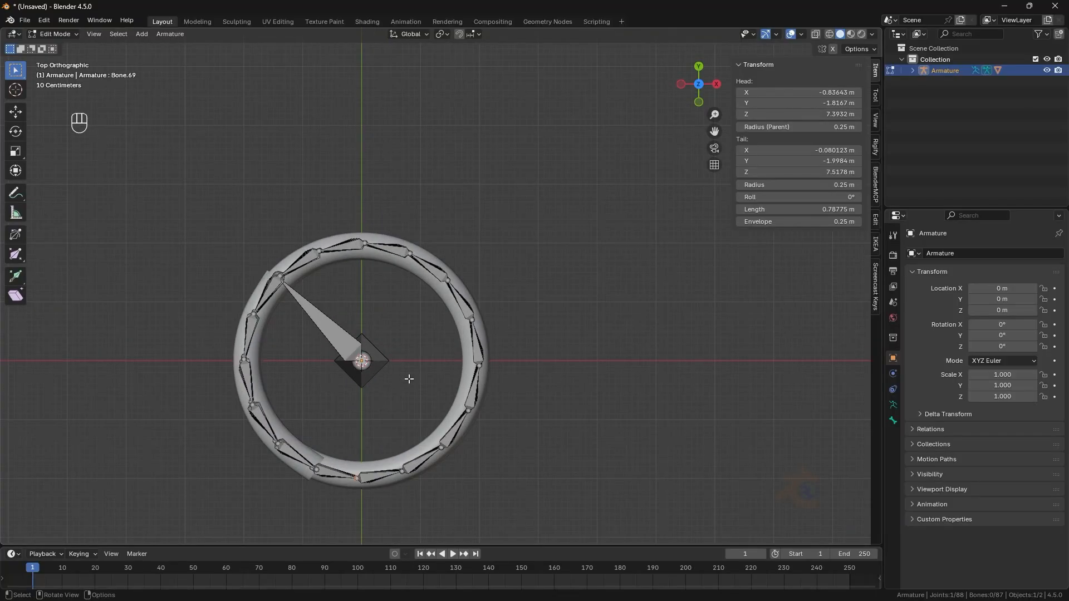
pyautogui.press('e')
pyautogui.press('y')
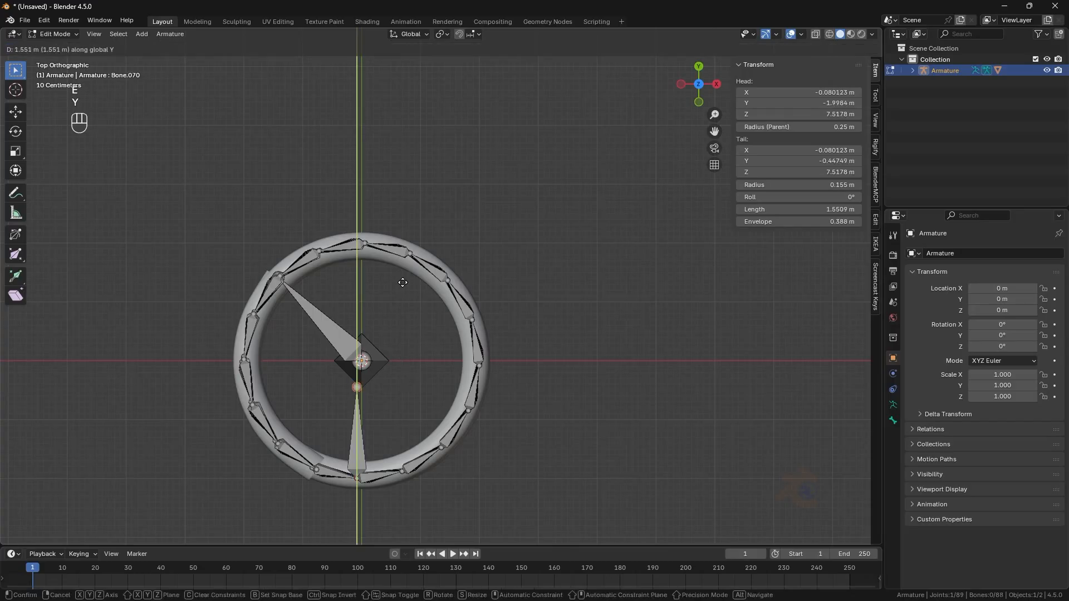
pyautogui.click(403, 281)
pyautogui.moveTo(836, 147); pyautogui.dragTo(835, 161)
pyautogui.write('0')
pyautogui.press('Return')
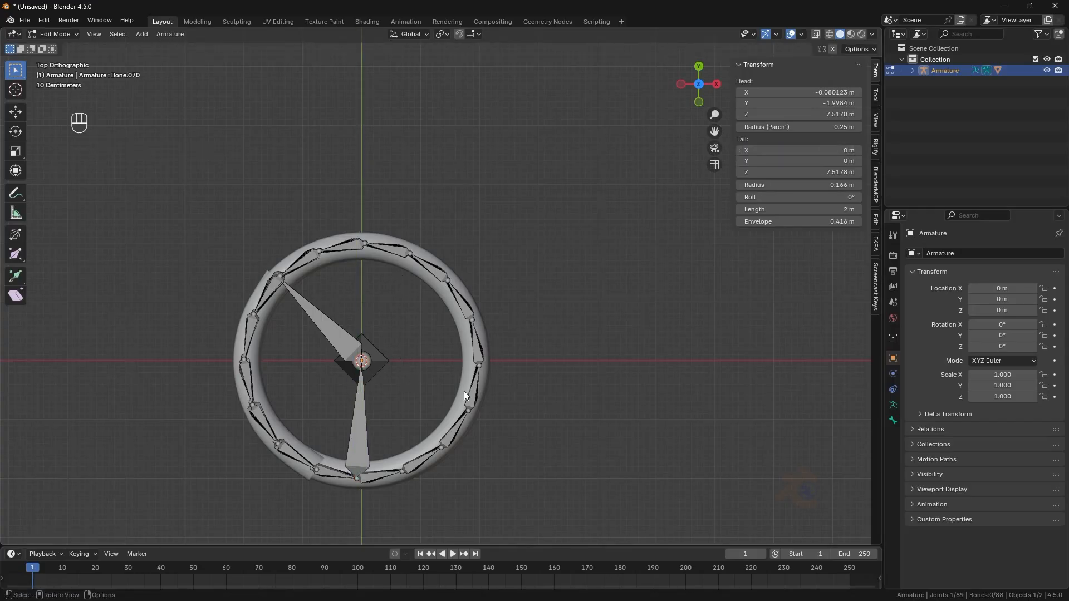
# - Extrude a bone about 2.5 m straight up along Z from the top centre joint
pyautogui.moveTo(412, 345); pyautogui.dragTo(402, 306, button='middle')
pyautogui.press('e')
pyautogui.press('z')
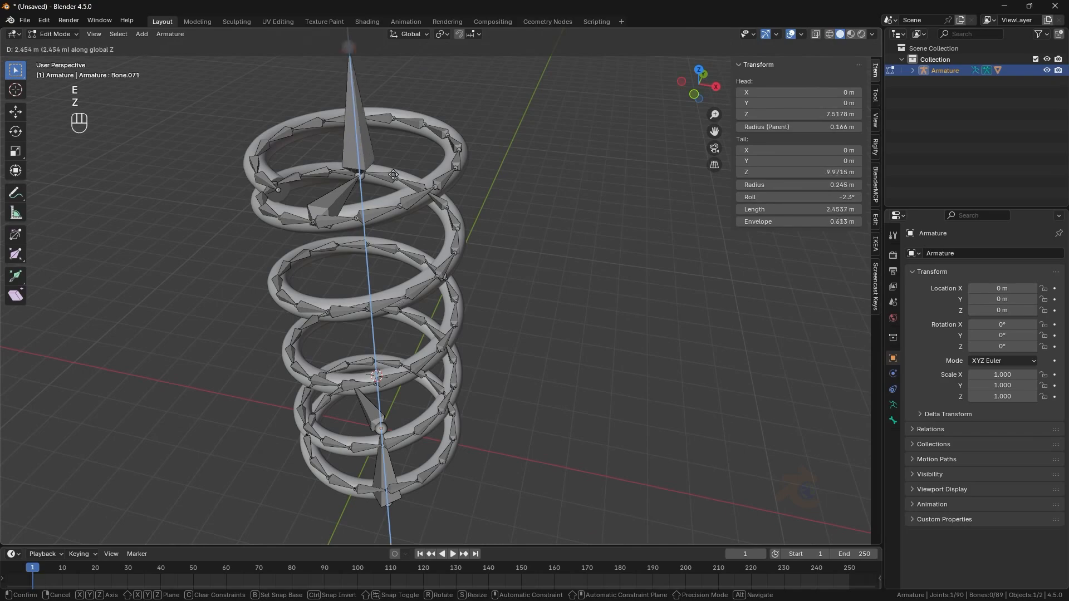
pyautogui.click(399, 85)
# - Lengthen the new vertical bone by moving its tip up along Z to about 11.1 m
pyautogui.scroll(-2, 399, 140)
pyautogui.moveTo(399, 199); pyautogui.dragTo(403, 161, button='middle')
pyautogui.press('g')
pyautogui.press('z')
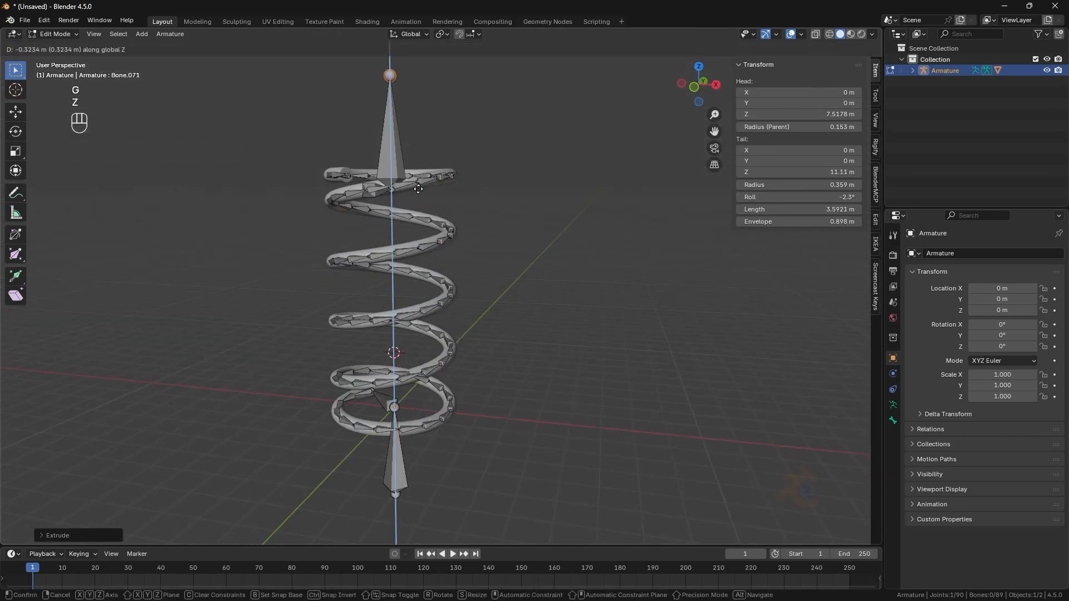
pyautogui.click(428, 188)
# - Clear the parent of the new vertical control bone above the spring
pyautogui.click(466, 223)
pyautogui.scroll(3, 440, 256)
pyautogui.moveTo(467, 223); pyautogui.dragTo(445, 300, button='middle')
pyautogui.click(376, 204)
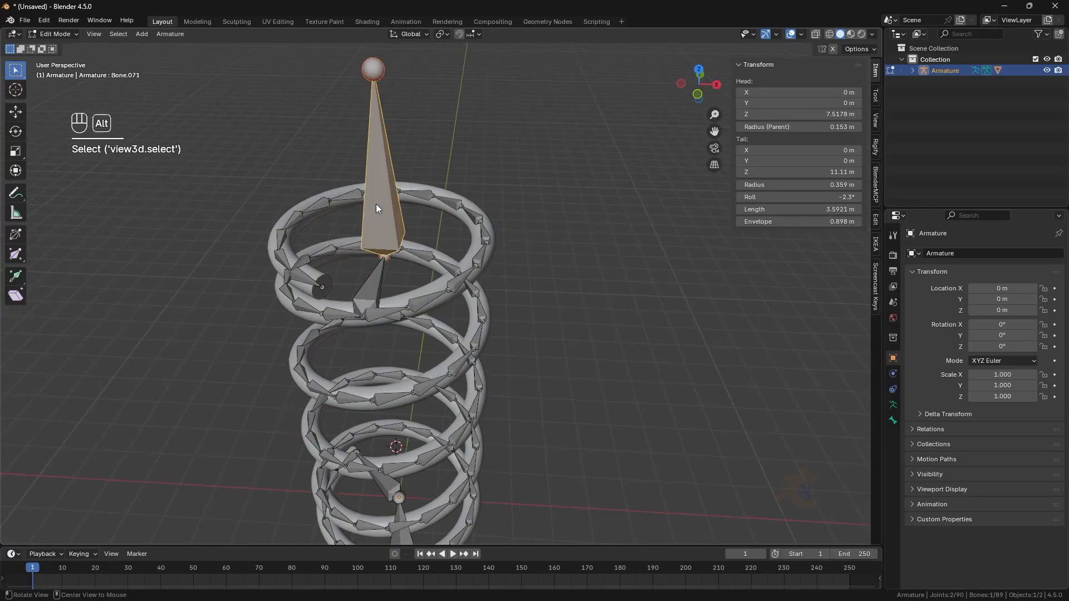
pyautogui.hotkey('alt', 'p')
pyautogui.click(376, 204)
pyautogui.click(377, 309)
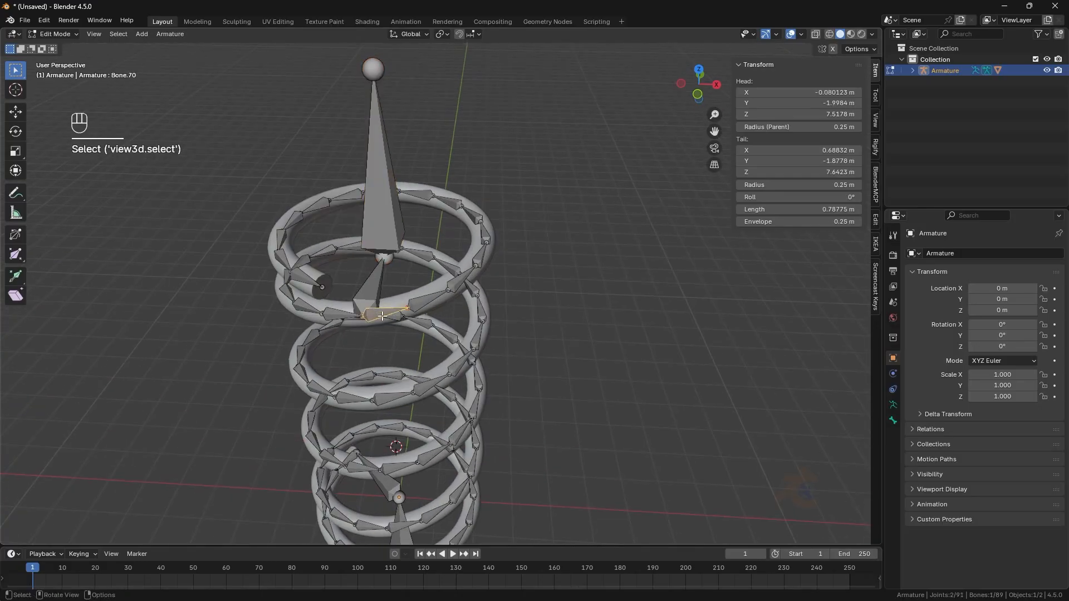
pyautogui.click(386, 244)
pyautogui.press('g')
pyautogui.rightClick(393, 193)
pyautogui.click(372, 288)
pyautogui.press('g')
pyautogui.rightClick(367, 248)
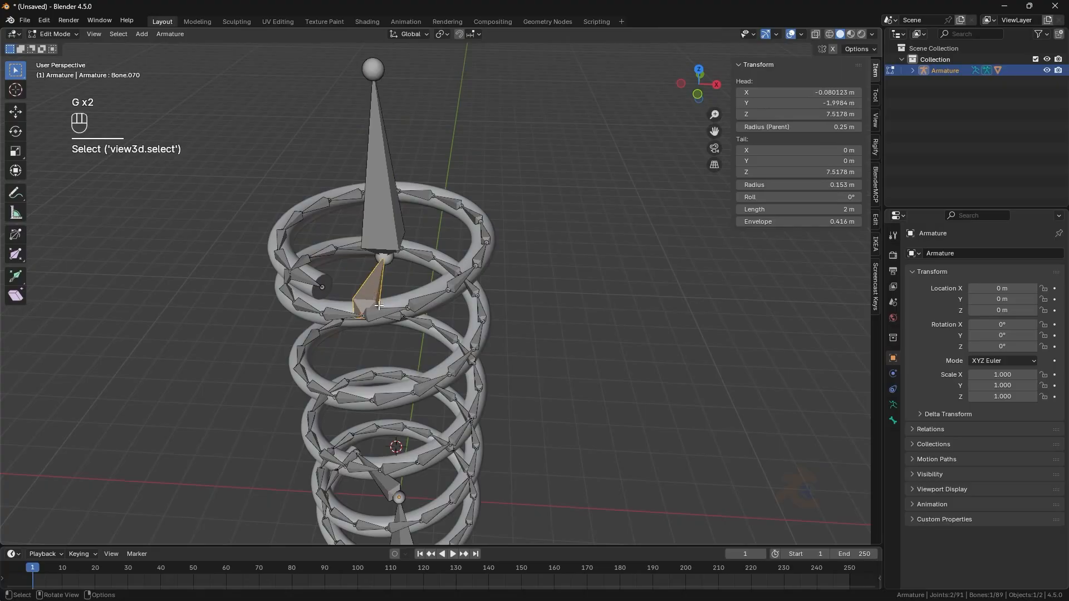
# - Clear the parent of the topmost spring bone at the coil's upper end
pyautogui.click(384, 315)
pyautogui.moveTo(386, 322); pyautogui.dragTo(394, 310, button='middle')
pyautogui.hotkey('alt', 'p')
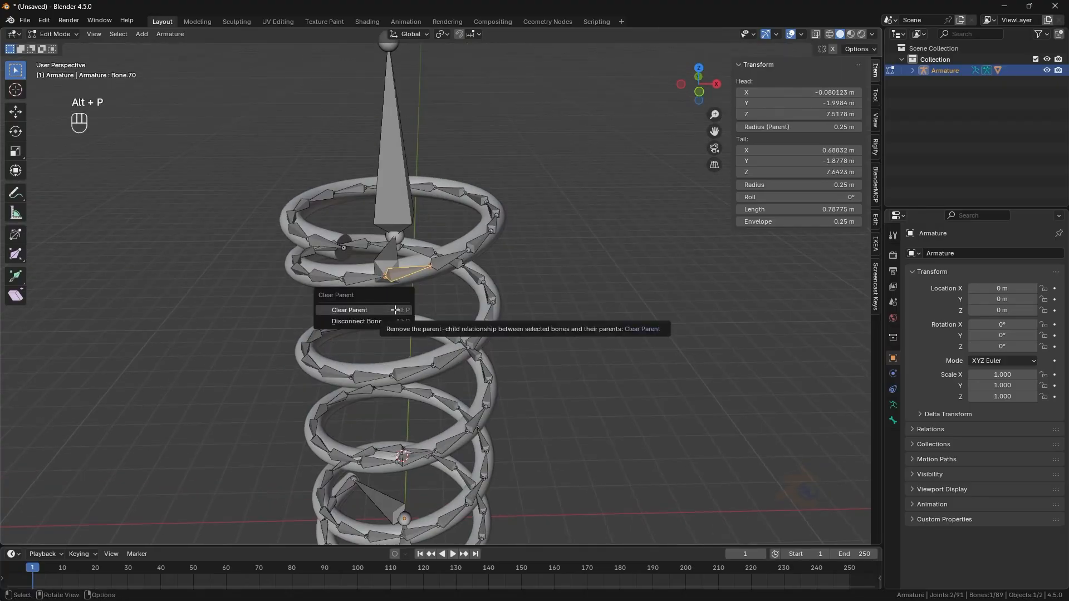
pyautogui.click(395, 310)
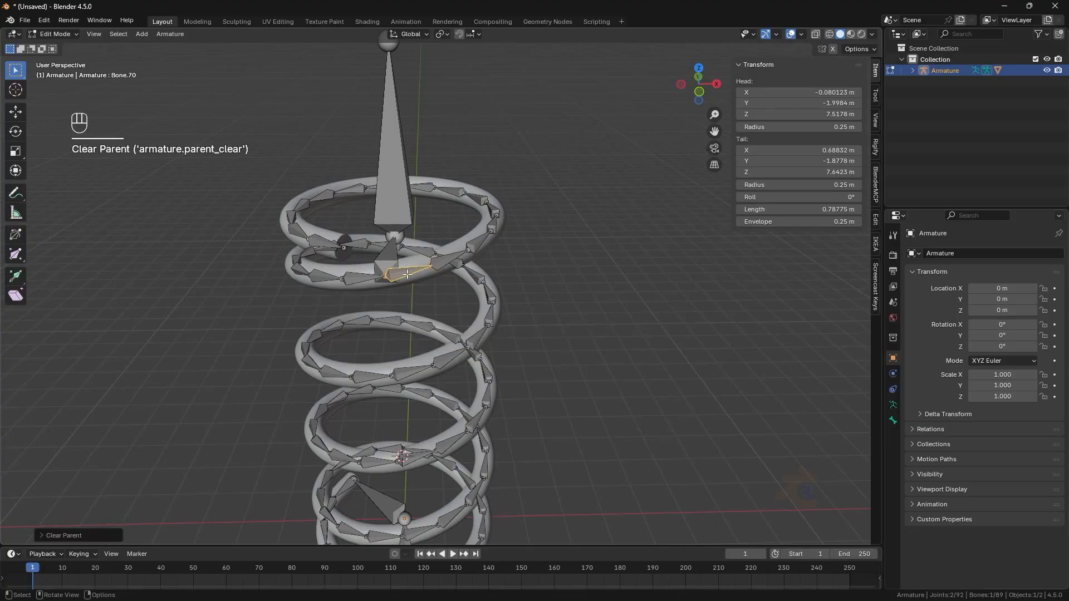
# - Switch the armature to Pose Mode
pyautogui.press('g')
pyautogui.rightClick(442, 264)
pyautogui.click(55, 34)
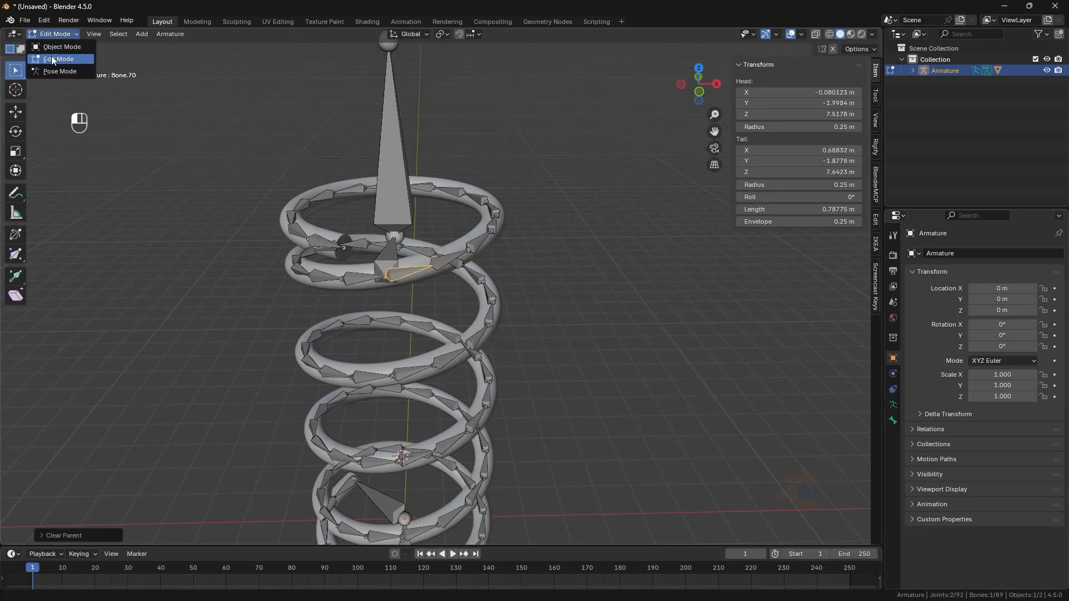
pyautogui.click(59, 67)
# - Add an Inverse Kinematics constraint to the Y-direction bone, targeting the vertical top control bone
pyautogui.click(514, 343)
pyautogui.moveTo(514, 343); pyautogui.dragTo(480, 334, button='middle')
pyautogui.scroll(3, 350, 213)
pyautogui.keyDown('shift'); pyautogui.moveTo(350, 213); pyautogui.dragTo(451, 291, button='middle'); pyautogui.keyUp('shift')
pyautogui.click(407, 220)
pyautogui.click(367, 298)
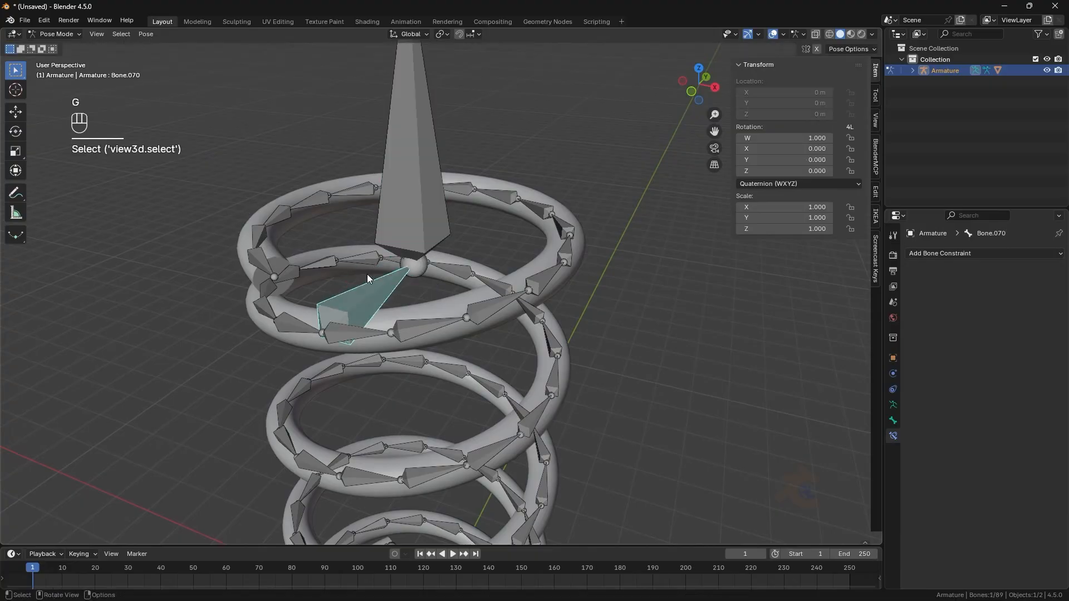
pyautogui.click(419, 208)
pyautogui.keyDown('shift'); pyautogui.click(378, 288); pyautogui.keyUp('shift')
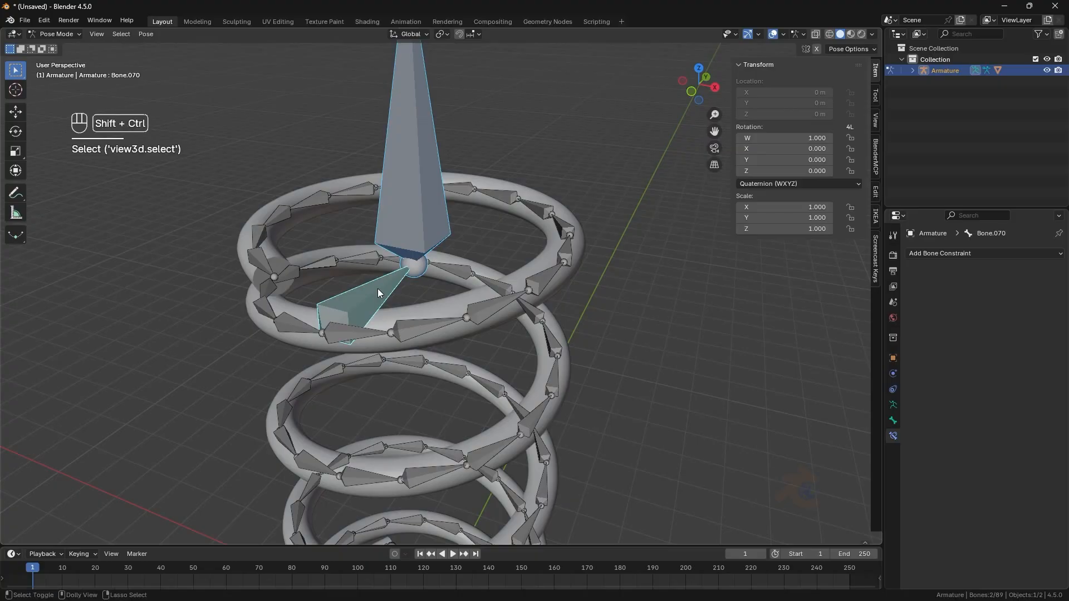
pyautogui.hotkey('shift', 'ctrl', 'c')
pyautogui.click(377, 288)
# - Set the IK constraint's chain length to 60
pyautogui.click(1026, 343)
pyautogui.write('25')
pyautogui.press('Return')
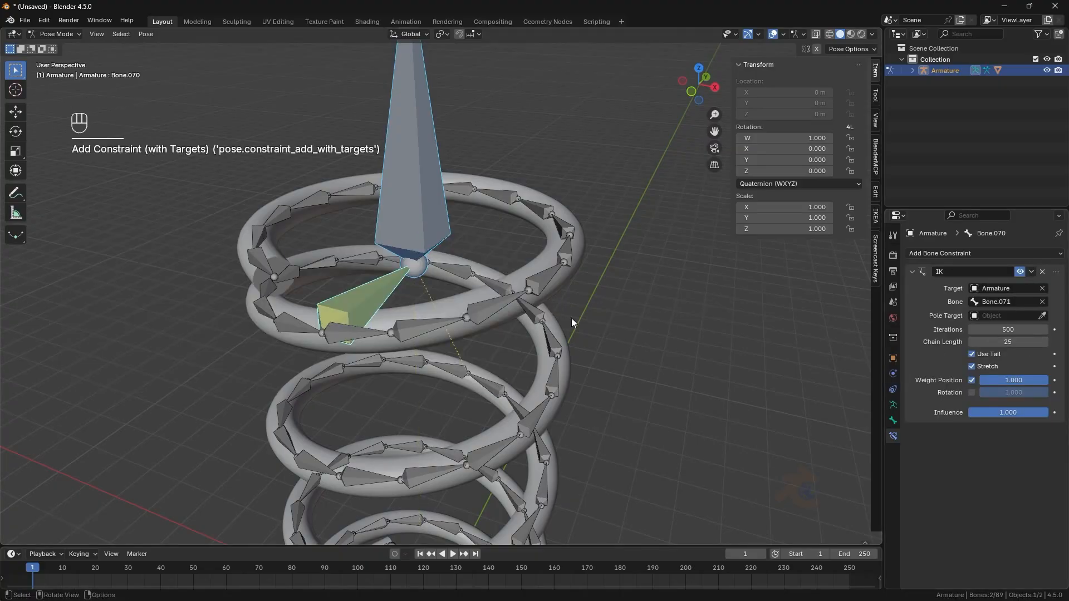
pyautogui.scroll(-6, 573, 321)
pyautogui.moveTo(193, 360); pyautogui.dragTo(186, 361)
pyautogui.press('KP_1')
pyautogui.press('KP_1')
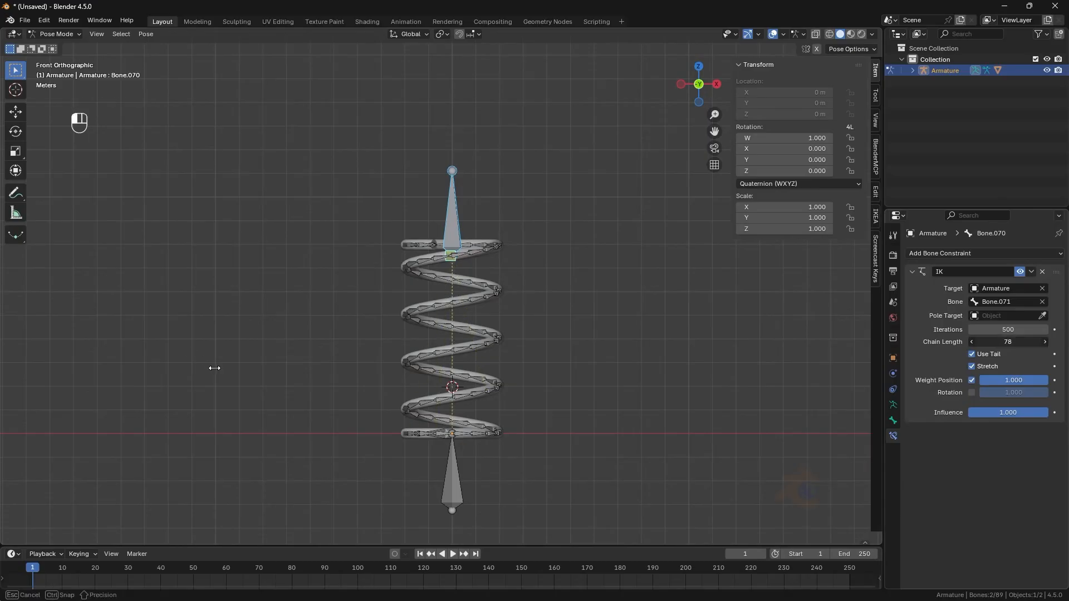
pyautogui.moveTo(194, 364); pyautogui.dragTo(189, 364)
pyautogui.press('KP_1')
pyautogui.scroll(2, 587, 282)
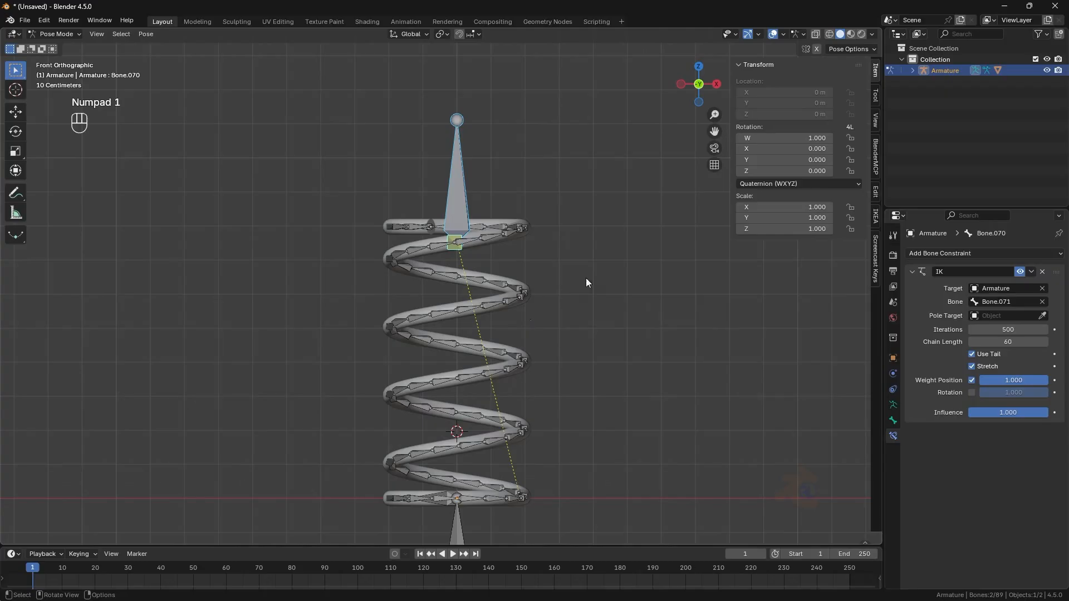
# - Test the IK by moving the top control bone down along Z, then undo the move
pyautogui.click(465, 201)
pyautogui.press('g')
pyautogui.press('z')
pyautogui.click(464, 270)
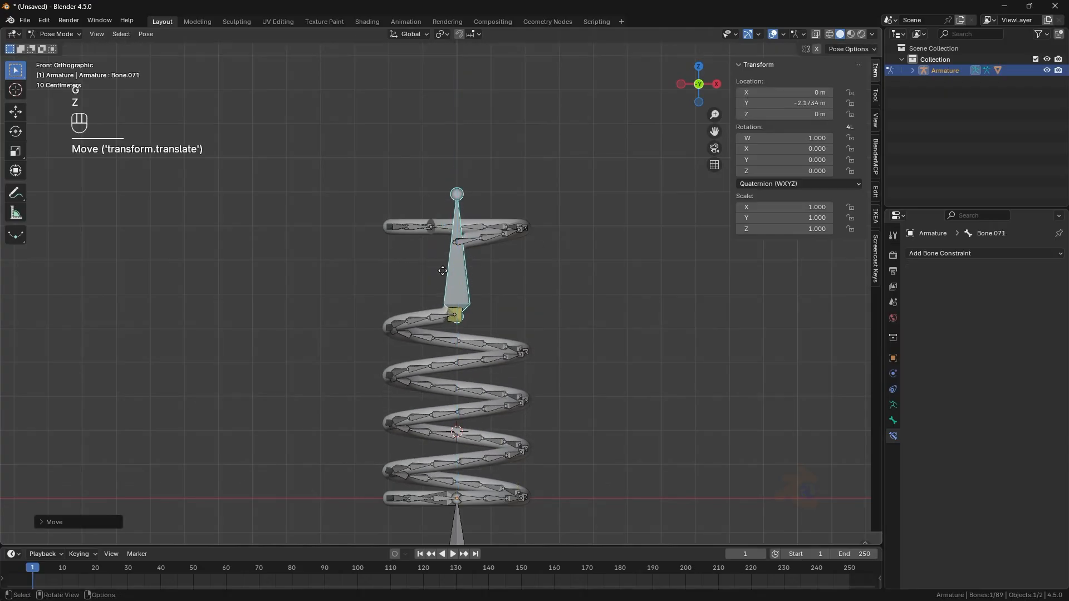
pyautogui.click(773, 34)
pyautogui.hotkey('ctrl', 'z')
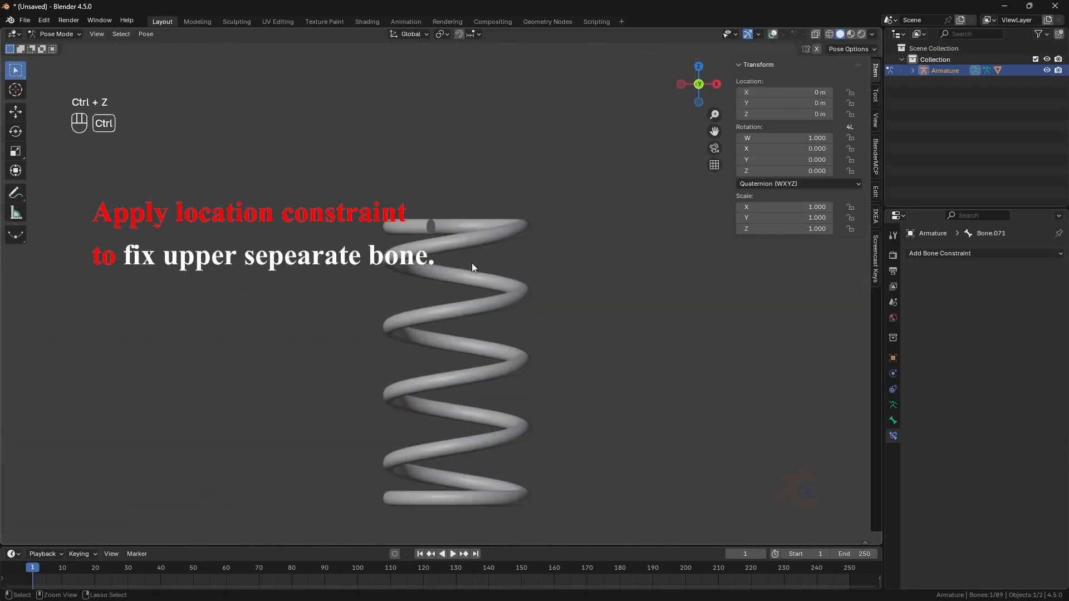
pyautogui.click(773, 34)
pyautogui.moveTo(484, 276); pyautogui.dragTo(472, 306, button='middle')
pyautogui.scroll(1, 473, 306)
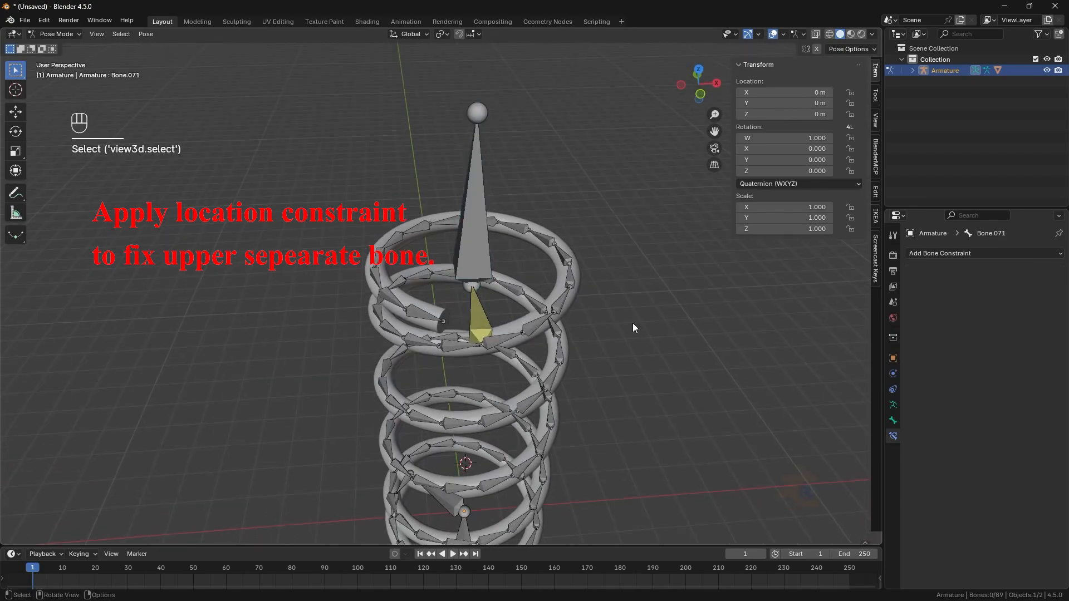
pyautogui.scroll(2, 632, 326)
pyautogui.click(404, 329)
pyautogui.hotkey('shift', 'ctrl', 'c')
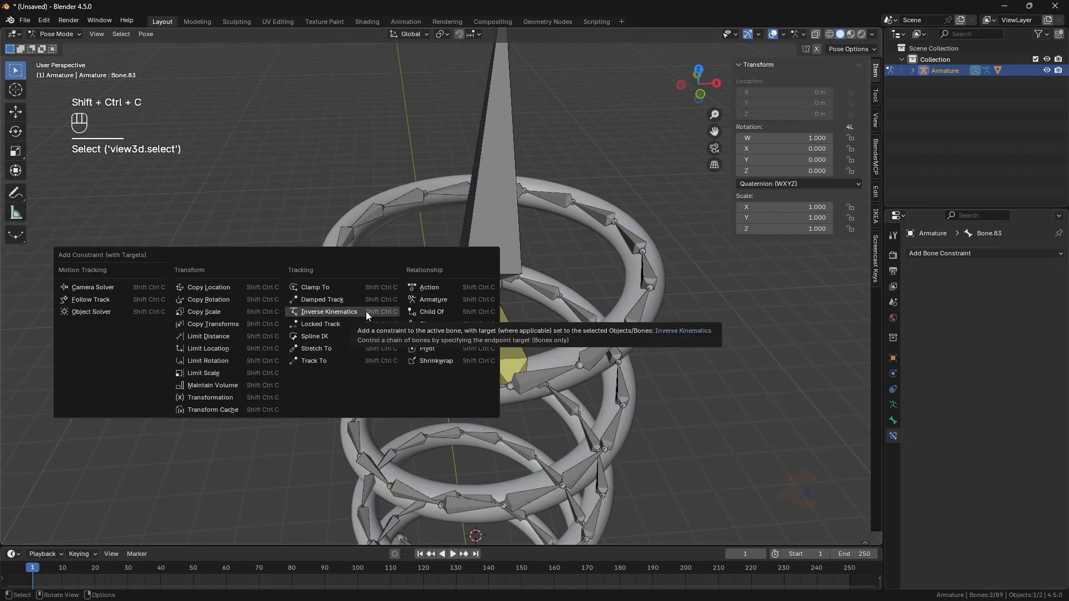
pyautogui.click(263, 310)
pyautogui.hotkey('ctrl', 'z')
# - Add Copy Location constraints to Bone.84 through Bone.80, each targeting its preceding lower-numbered bone
pyautogui.keyDown('shift'); pyautogui.click(442, 350); pyautogui.keyUp('shift')
pyautogui.hotkey('shift', 'ctrl', 'c')
pyautogui.click(441, 352)
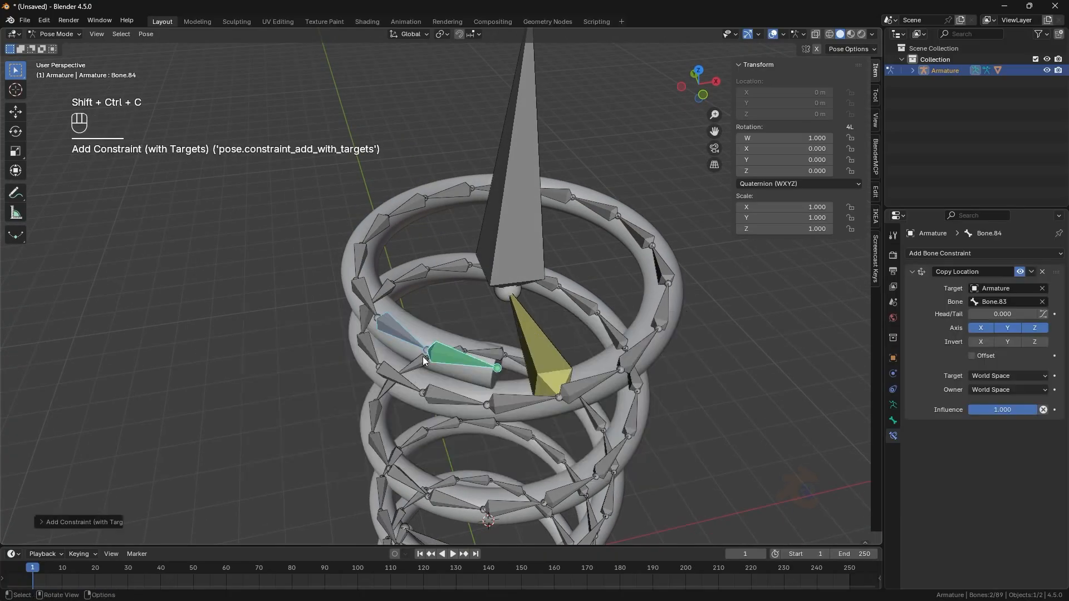
pyautogui.moveTo(390, 340); pyautogui.dragTo(405, 343, button='middle')
pyautogui.click(396, 323)
pyautogui.keyDown('shift'); pyautogui.click(432, 354); pyautogui.keyUp('shift')
pyautogui.hotkey('shift', 'ctrl', 'c')
pyautogui.click(432, 355)
pyautogui.click(402, 309)
pyautogui.keyDown('shift'); pyautogui.click(429, 348); pyautogui.keyUp('shift')
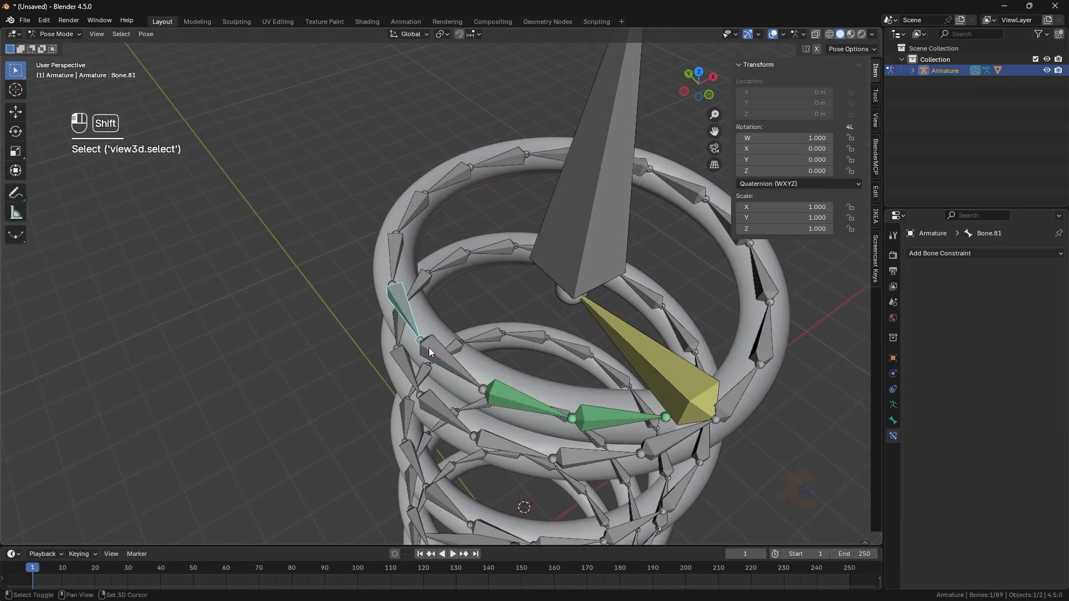
pyautogui.hotkey('shift', 'ctrl', 'c')
pyautogui.click(429, 349)
pyautogui.click(396, 278)
pyautogui.keyDown('shift'); pyautogui.click(398, 326); pyautogui.keyUp('shift')
pyautogui.hotkey('shift', 'ctrl', 'c')
pyautogui.click(398, 329)
pyautogui.click(406, 233)
pyautogui.keyDown('shift'); pyautogui.click(393, 273); pyautogui.keyUp('shift')
pyautogui.hotkey('shift', 'ctrl', 'c')
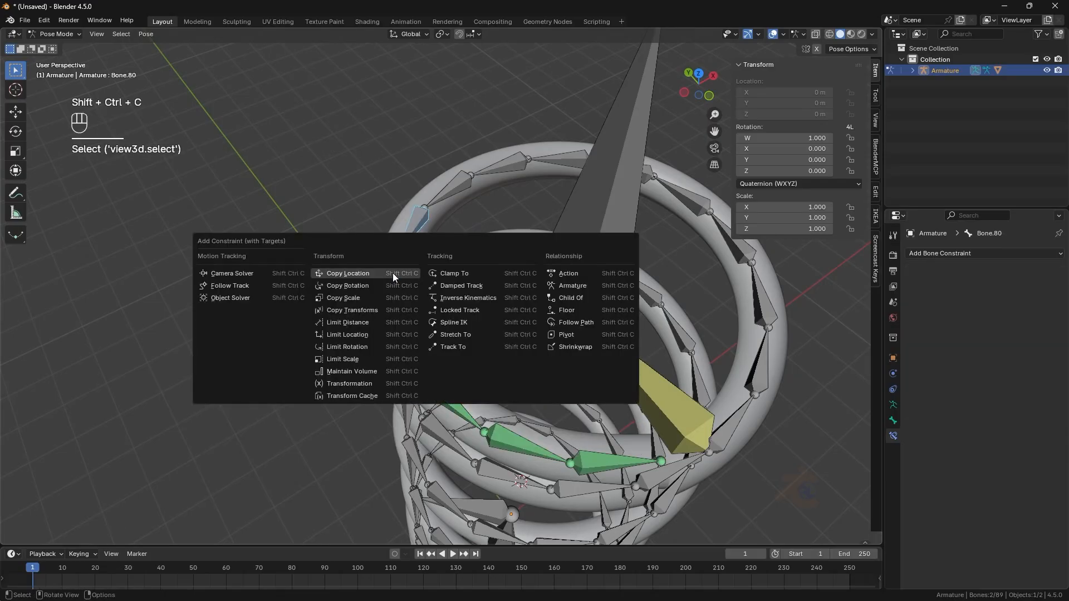
pyautogui.click(392, 273)
# - Continue adding Copy Location constraints to the next coil bones down to Bone.75, each targeting its preceding bone
pyautogui.moveTo(392, 274); pyautogui.dragTo(459, 270, button='middle')
pyautogui.click(446, 185)
pyautogui.keyDown('shift'); pyautogui.click(430, 231); pyautogui.keyUp('shift')
pyautogui.hotkey('shift', 'ctrl', 'c')
pyautogui.click(431, 232)
pyautogui.click(440, 272)
pyautogui.keyDown('shift'); pyautogui.click(472, 254); pyautogui.keyUp('shift')
pyautogui.hotkey('ctrl', 'shift', 'c')
pyautogui.click(388, 282)
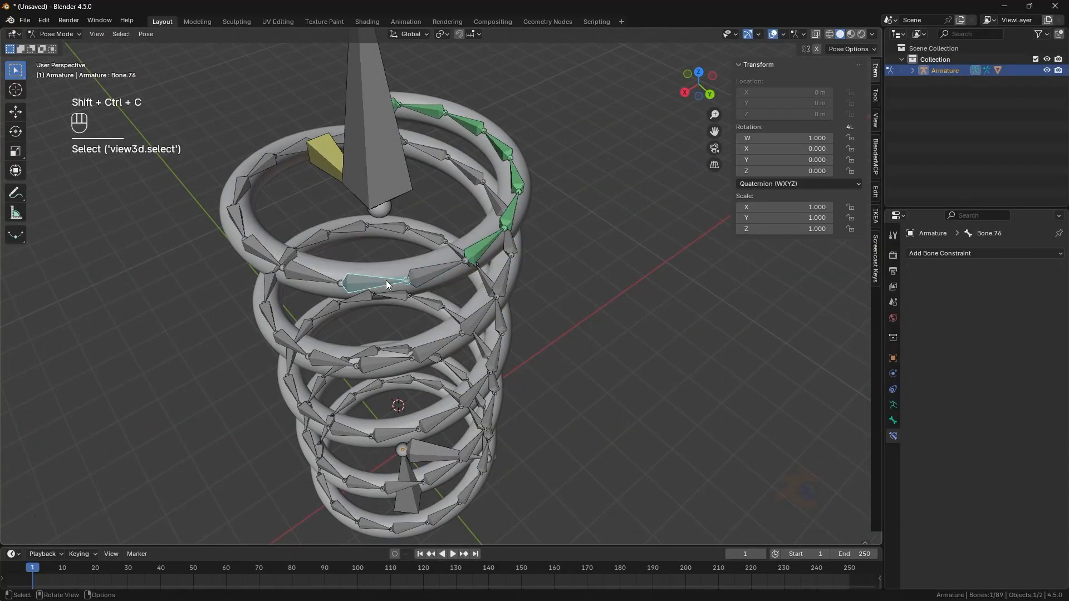
pyautogui.keyDown('shift'); pyautogui.click(419, 277); pyautogui.keyUp('shift')
pyautogui.hotkey('ctrl', 'shift', 'c')
pyautogui.click(319, 276)
pyautogui.keyDown('shift'); pyautogui.click(366, 279); pyautogui.keyUp('shift')
pyautogui.hotkey('ctrl', 'shift', 'c')
pyautogui.click(259, 249)
pyautogui.keyDown('shift'); pyautogui.click(302, 271); pyautogui.keyUp('shift')
pyautogui.hotkey('ctrl', 'shift', 'c')
pyautogui.moveTo(303, 272); pyautogui.dragTo(346, 285, button='middle')
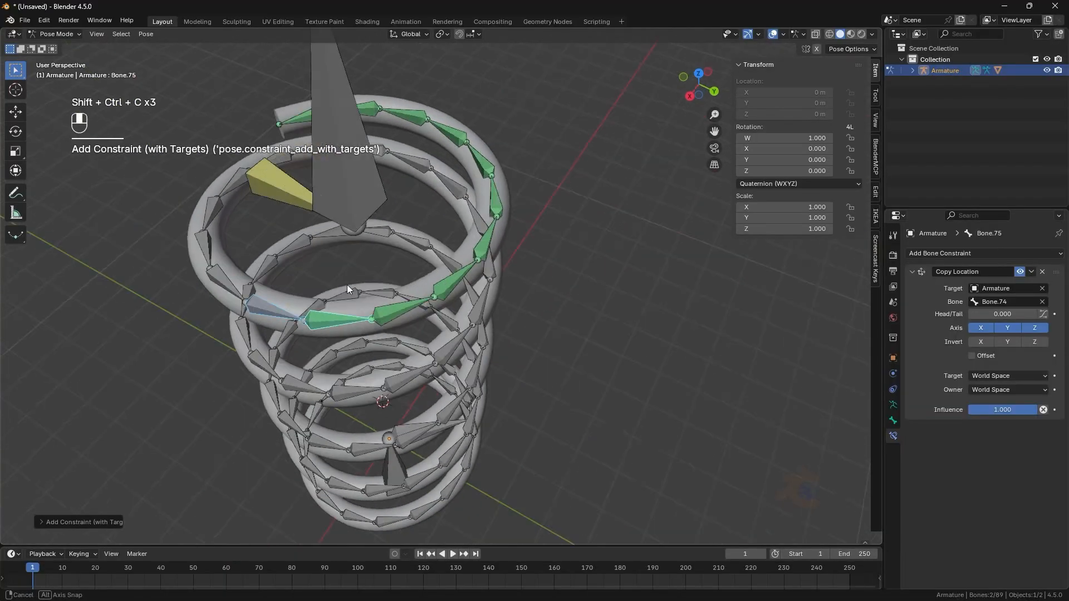
# - Add Copy Location constraints to the remaining upper coil bones down toward Bone.70, each targeting its preceding bone
pyautogui.click(245, 324)
pyautogui.keyDown('shift'); pyautogui.click(302, 333); pyautogui.keyUp('shift')
pyautogui.hotkey('ctrl', 'shift', 'c')
pyautogui.click(199, 297)
pyautogui.keyDown('shift'); pyautogui.click(232, 318); pyautogui.keyUp('shift')
pyautogui.hotkey('ctrl', 'shift', 'c')
pyautogui.click(231, 318)
pyautogui.moveTo(232, 318); pyautogui.dragTo(289, 326, button='middle')
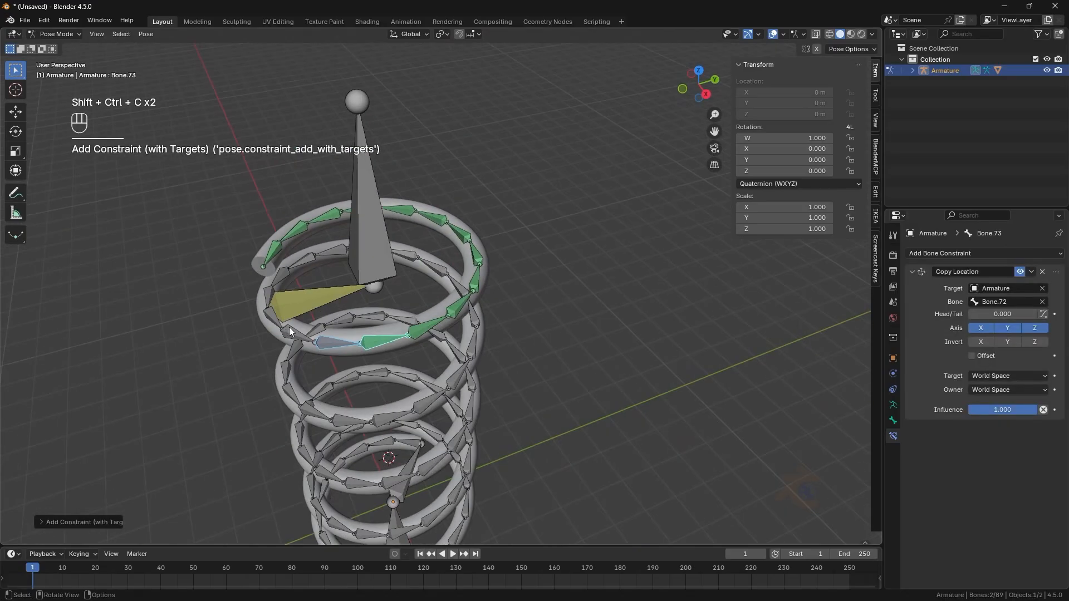
pyautogui.click(289, 327)
pyautogui.keyDown('shift'); pyautogui.click(319, 338); pyautogui.keyUp('shift')
pyautogui.hotkey('ctrl', 'shift', 'c')
pyautogui.click(298, 356)
pyautogui.keyDown('shift'); pyautogui.click(319, 368); pyautogui.keyUp('shift')
pyautogui.hotkey('ctrl', 'shift', 'c')
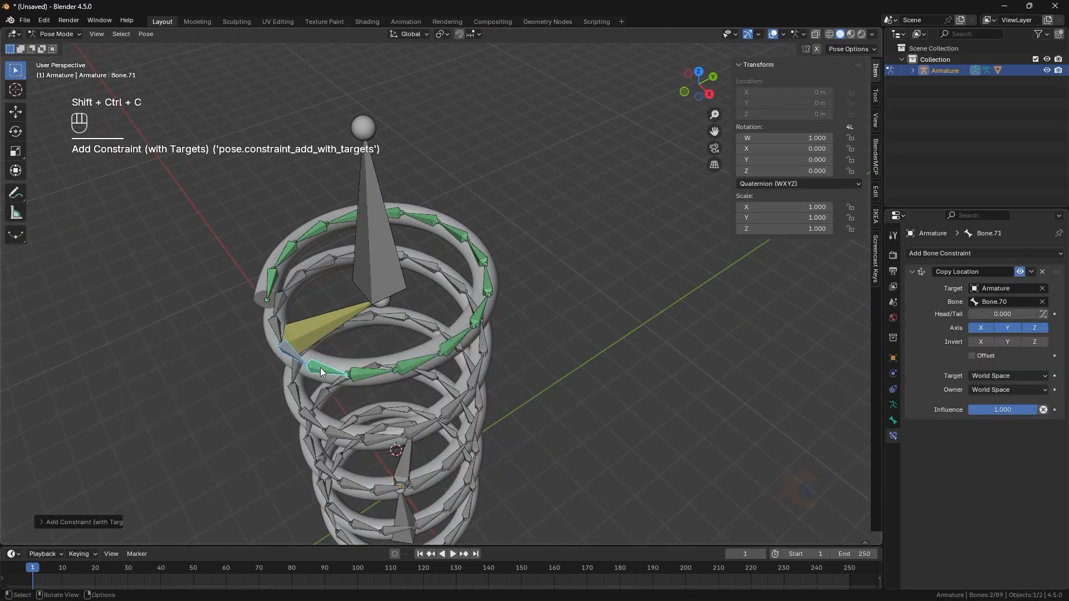
pyautogui.moveTo(320, 368); pyautogui.dragTo(359, 348, button='middle')
pyautogui.click(353, 345)
pyautogui.keyDown('shift'); pyautogui.click(362, 364); pyautogui.keyUp('shift')
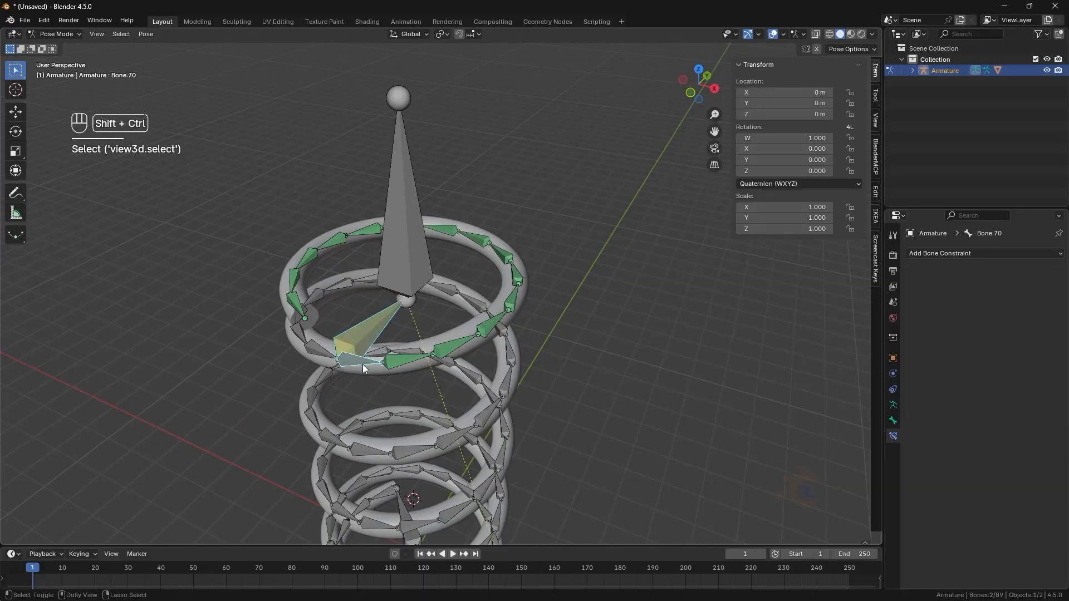
pyautogui.hotkey('ctrl', 'shift', 'c')
pyautogui.click(362, 364)
# - Test the constrained spring by moving the top control bone down along Z, then undo it
pyautogui.press('KP_1')
pyautogui.click(438, 186)
pyautogui.click(773, 33)
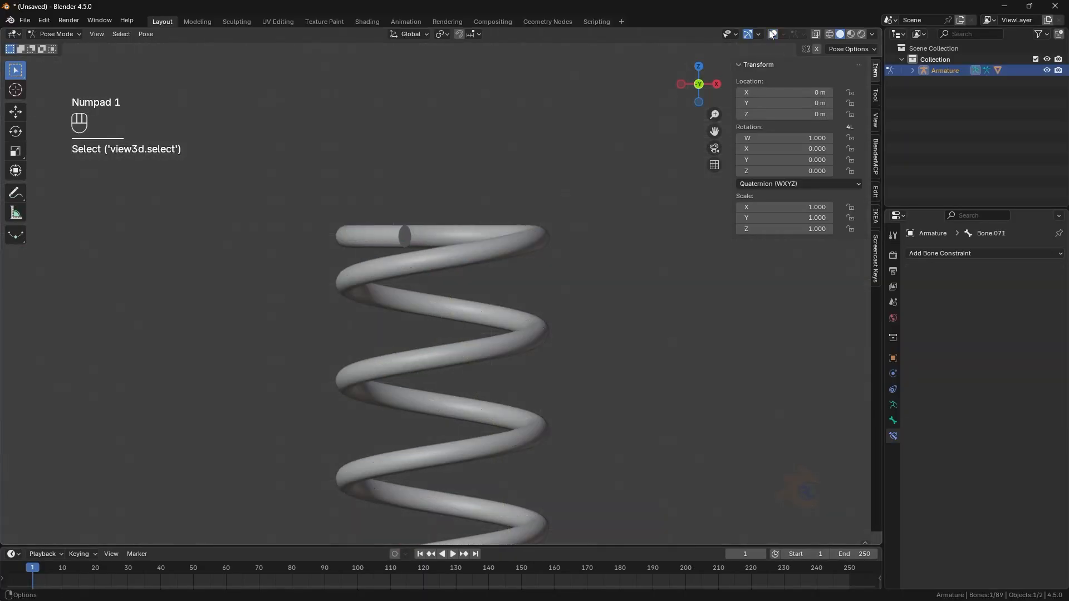
pyautogui.scroll(-4, 496, 279)
pyautogui.press('g')
pyautogui.press('z')
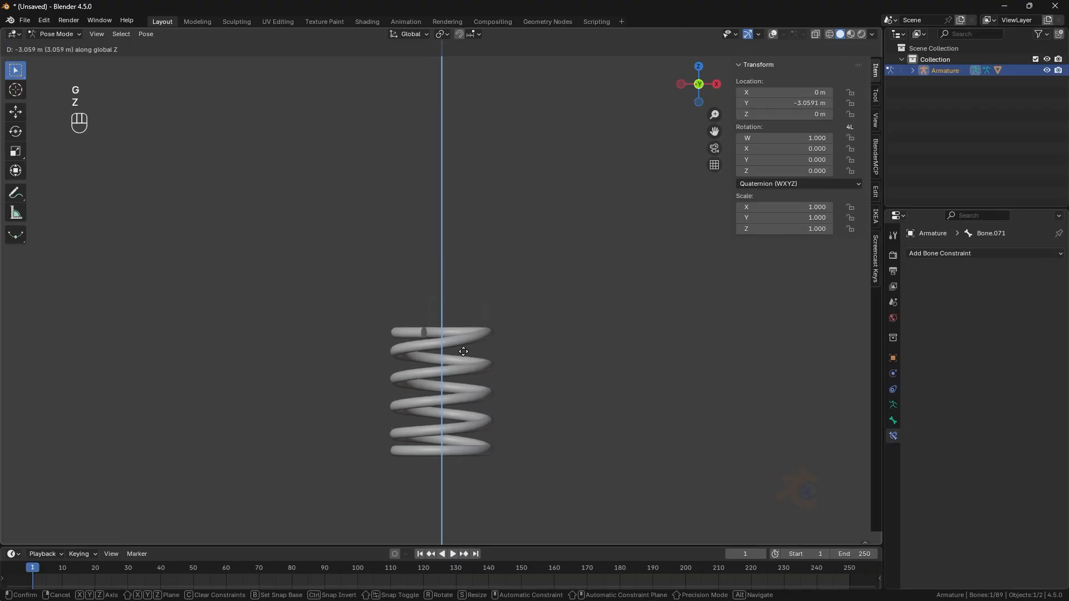
pyautogui.click(476, 324)
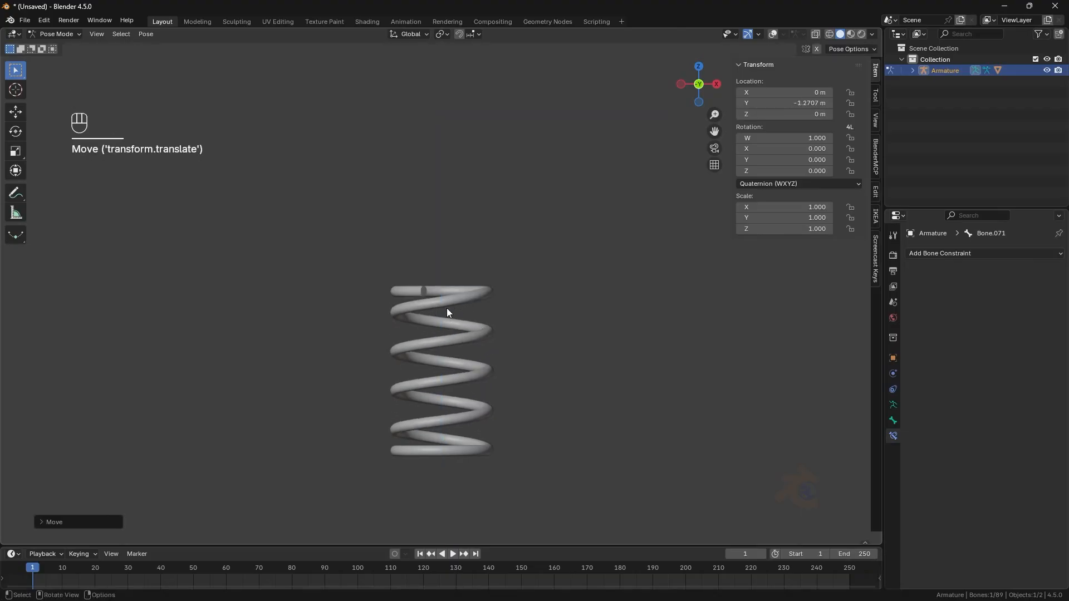
pyautogui.hotkey('ctrl', 'z')
pyautogui.click(772, 34)
# - Test rotating the bottom control bone, then clear its pose location and rotation
pyautogui.click(481, 496)
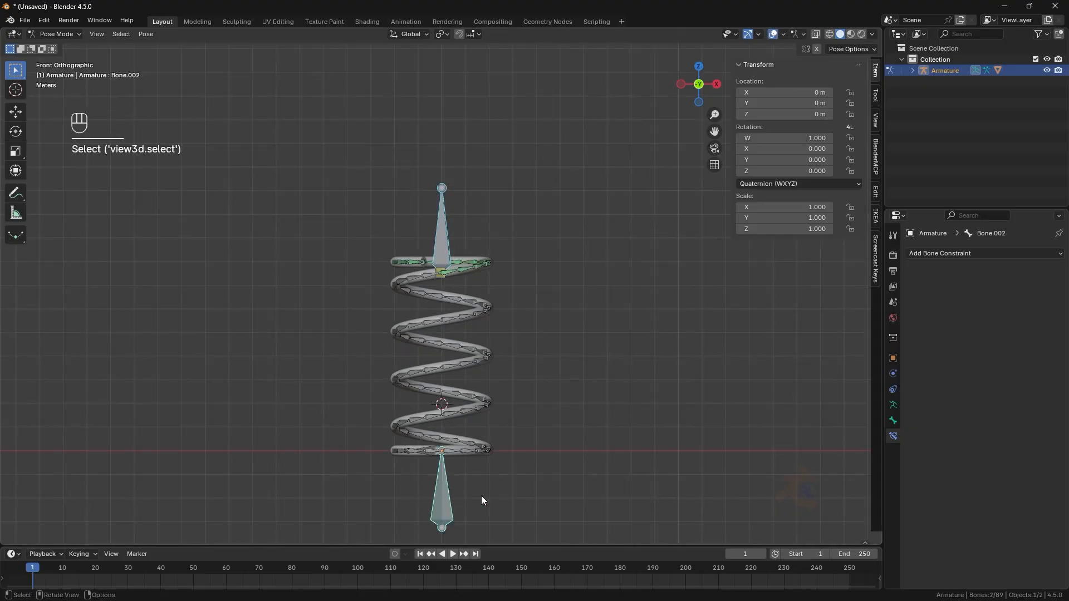
pyautogui.press('r')
pyautogui.rightClick(439, 479)
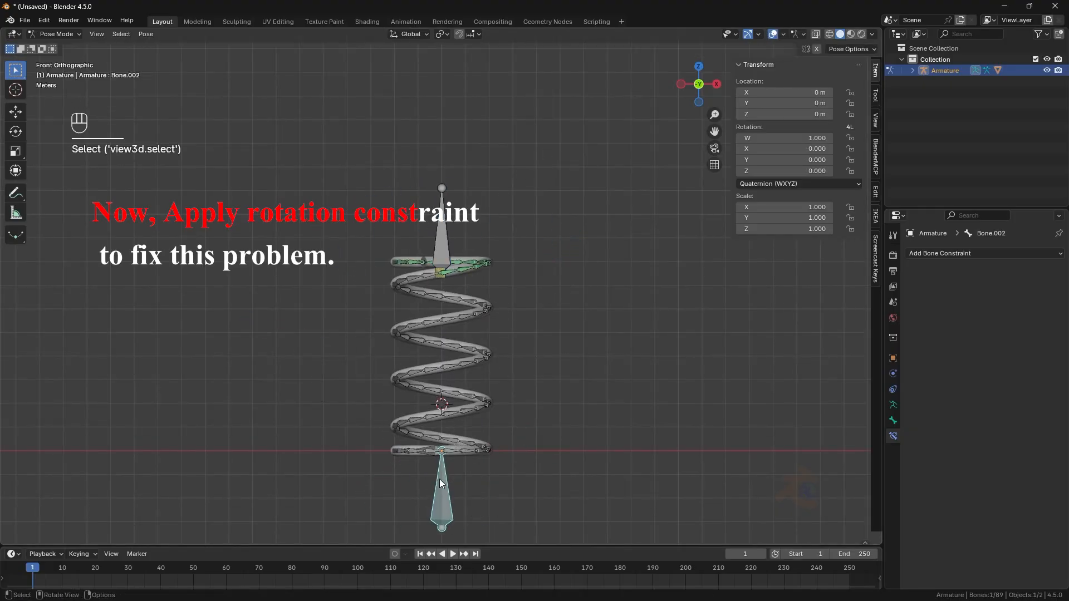
pyautogui.press('g')
pyautogui.press('z')
pyautogui.rightClick(442, 419)
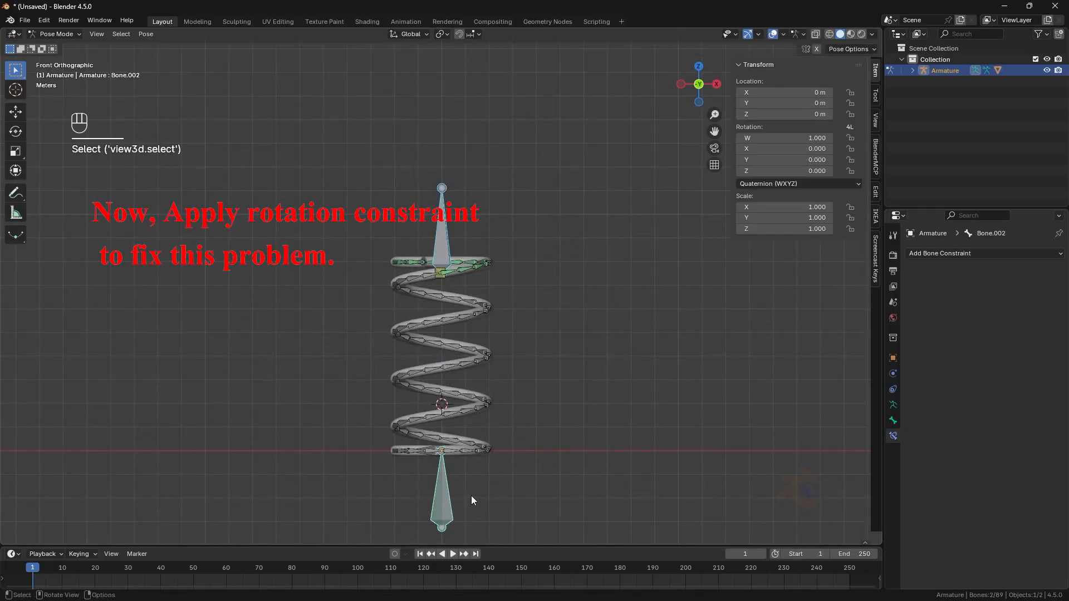
pyautogui.press('r')
pyautogui.click(498, 323)
pyautogui.click(772, 35)
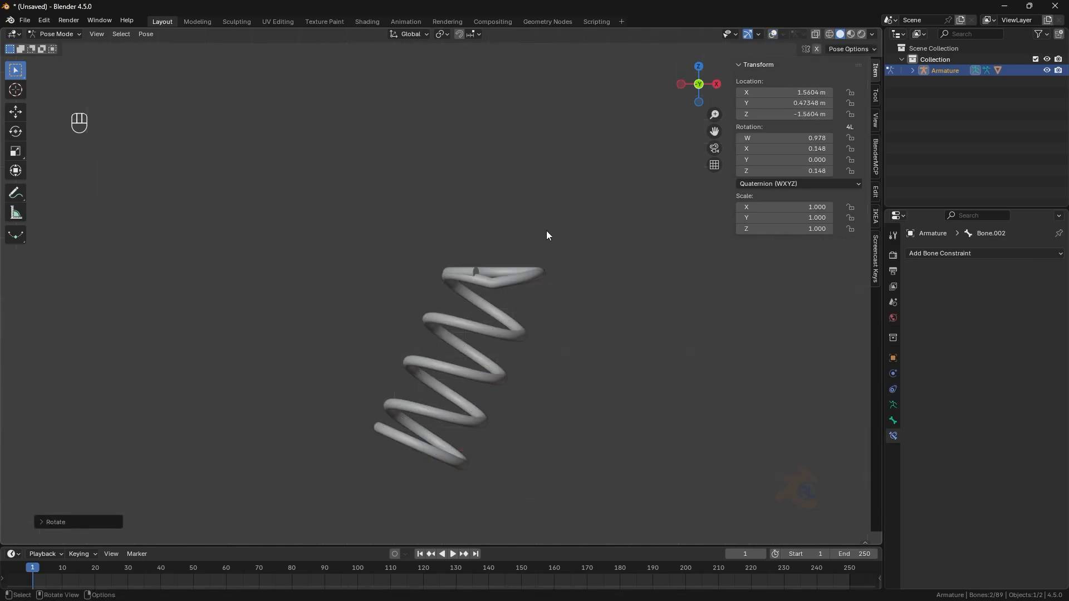
pyautogui.click(774, 34)
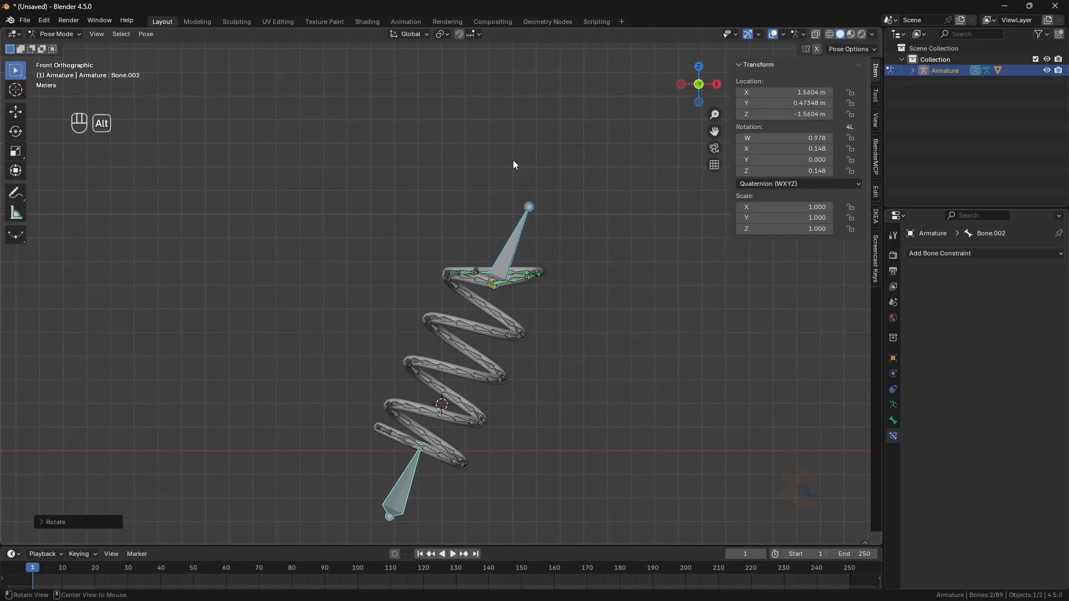
pyautogui.hotkey('alt', 'g')
pyautogui.hotkey('alt', 'r')
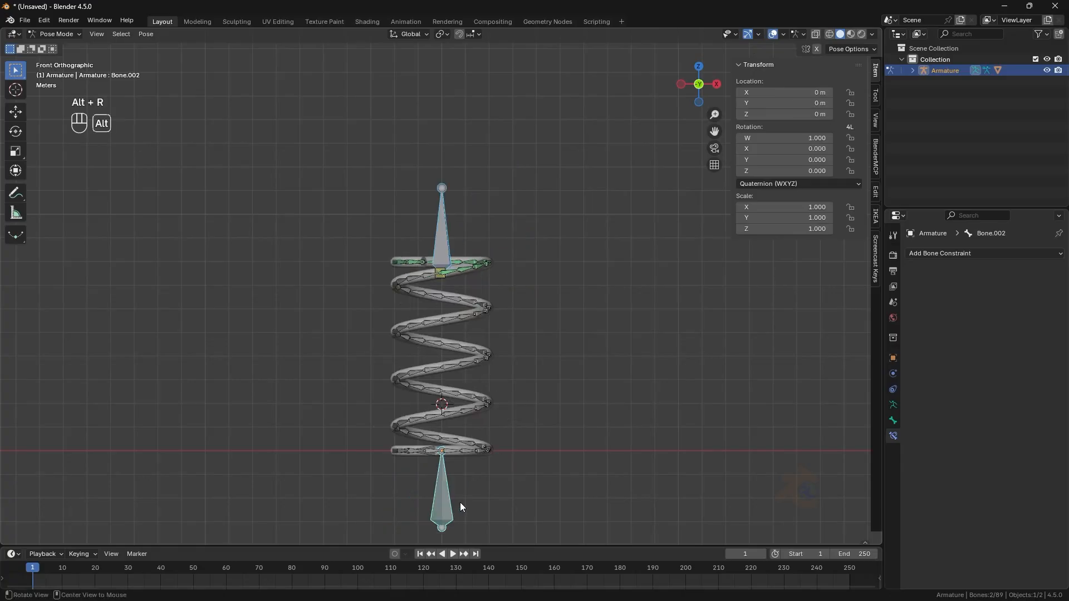
pyautogui.click(580, 317)
# - Add a Copy Rotation constraint to coil bone Bone.84, targeting the Armature's top control bone Bone.071
pyautogui.moveTo(178, 204); pyautogui.dragTo(176, 232, button='middle')
pyautogui.scroll(5, 416, 215)
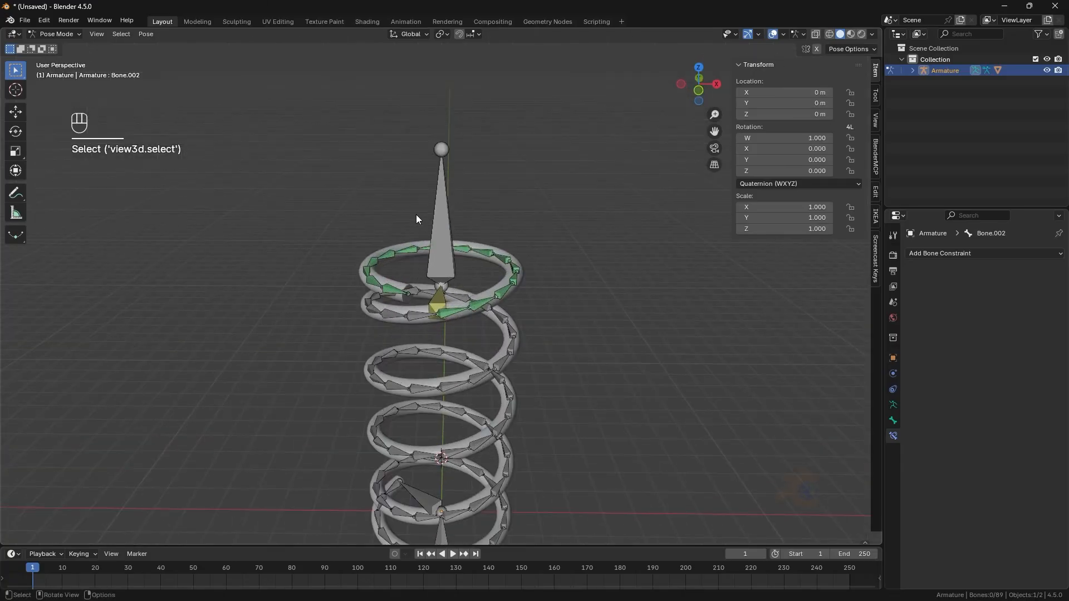
pyautogui.moveTo(416, 215); pyautogui.dragTo(437, 276, button='middle')
pyautogui.click(437, 276)
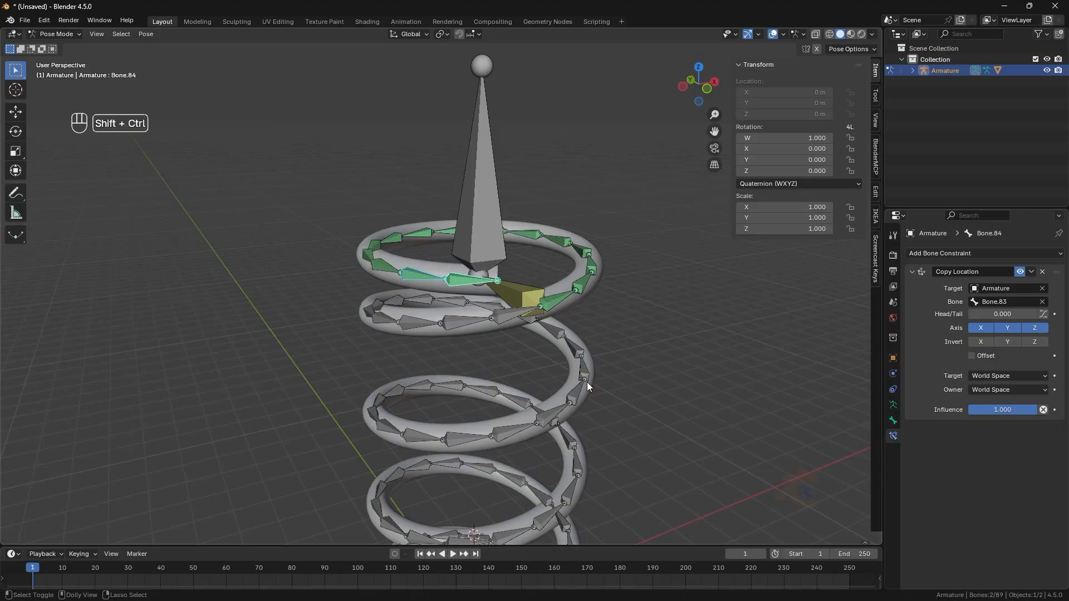
pyautogui.click(633, 400)
pyautogui.moveTo(632, 400)
pyautogui.mouseDown(button='middle')
pyautogui.moveTo(594, 398)
pyautogui.moveTo(652, 392)
pyautogui.moveTo(643, 399)
pyautogui.mouseUp(button='middle')
pyautogui.scroll(3, 642, 398)
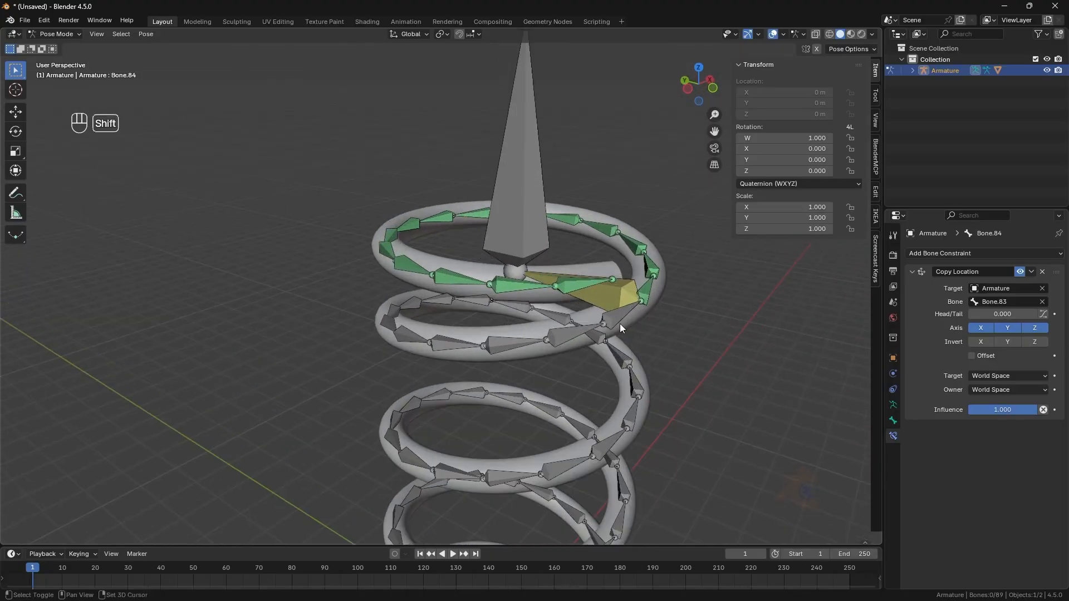
pyautogui.click(529, 221)
pyautogui.keyDown('shift'); pyautogui.click(577, 285); pyautogui.keyUp('shift')
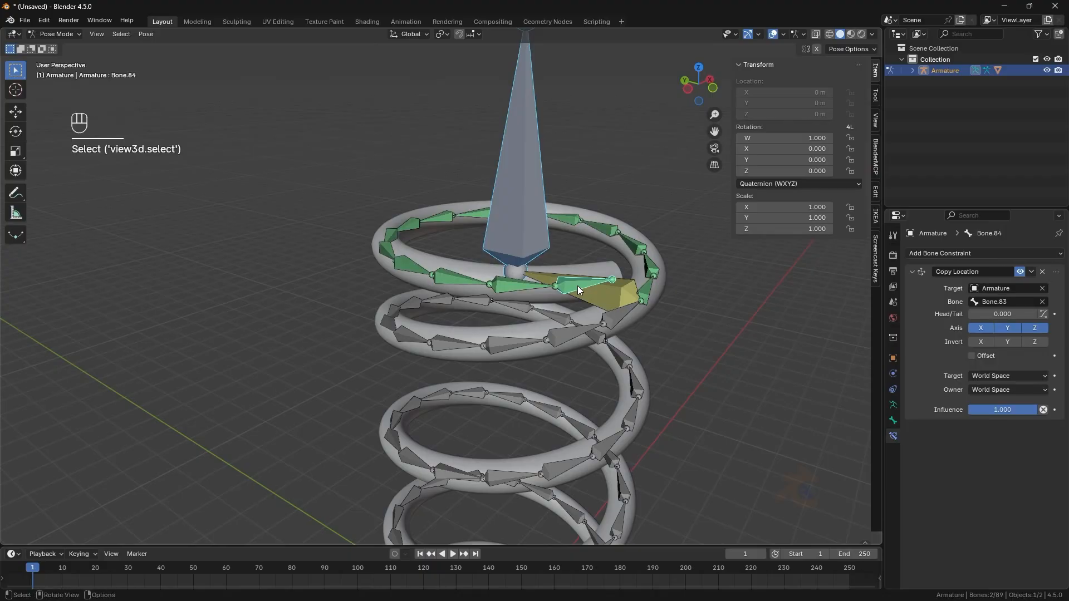
pyautogui.hotkey('ctrl', 'z')
pyautogui.click(1002, 253)
pyautogui.click(885, 294)
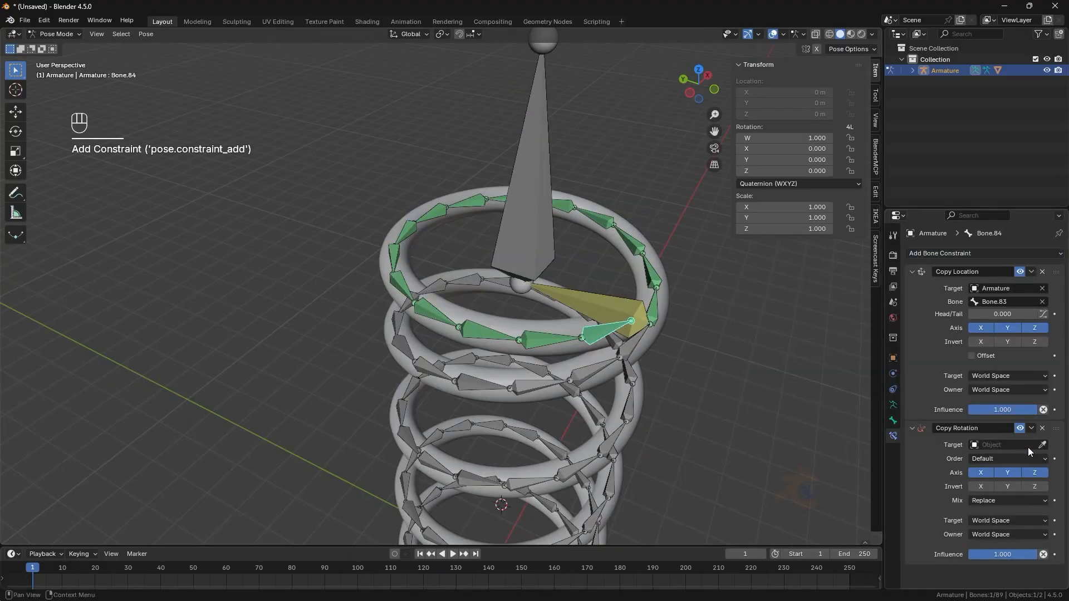
pyautogui.click(534, 120)
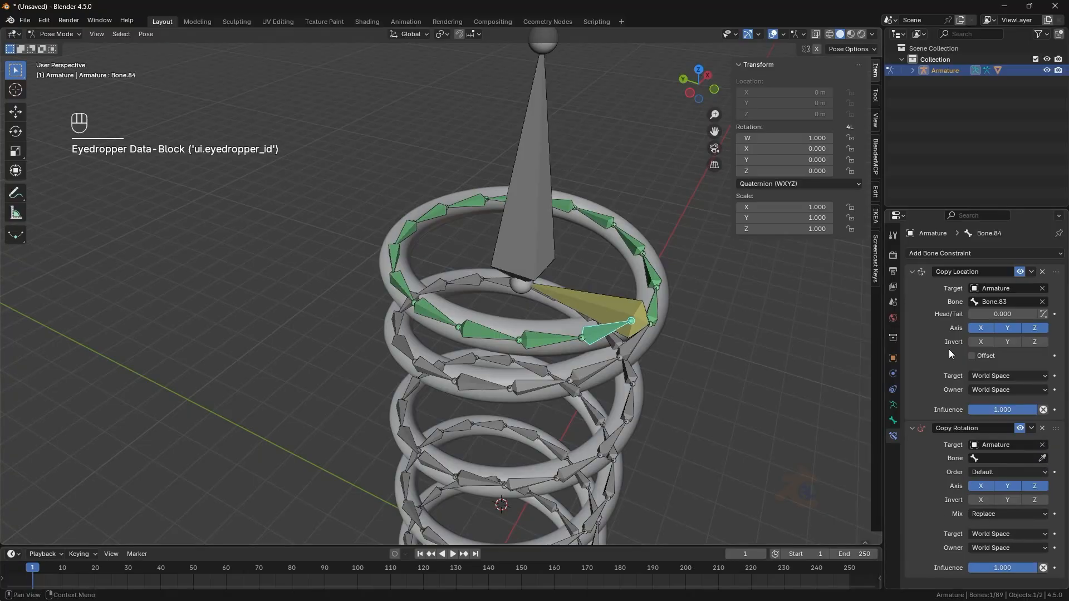
pyautogui.click(548, 131)
# - Set the Copy Rotation target space to Local Space (Owner Orientation) and owner space to Local With Parent
pyautogui.click(998, 531)
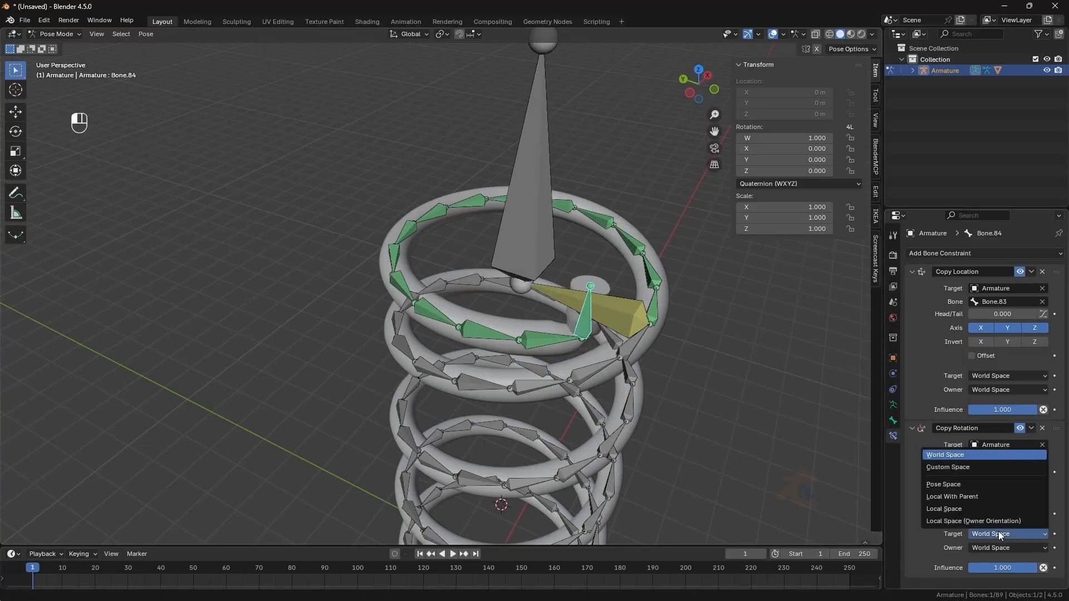
pyautogui.click(994, 523)
pyautogui.click(1001, 535)
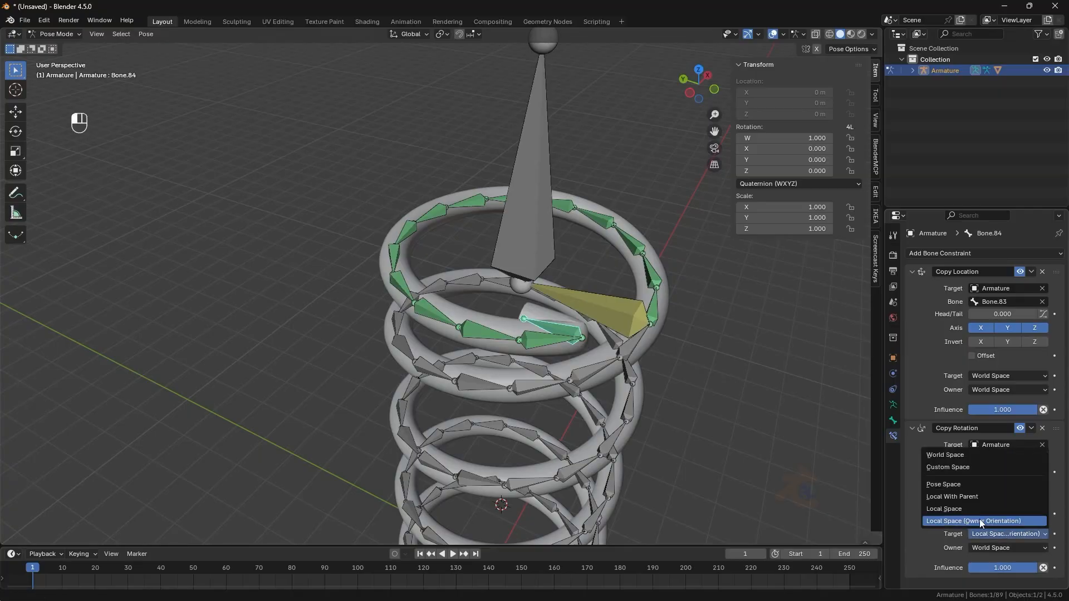
pyautogui.click(983, 524)
pyautogui.click(1009, 548)
pyautogui.click(999, 523)
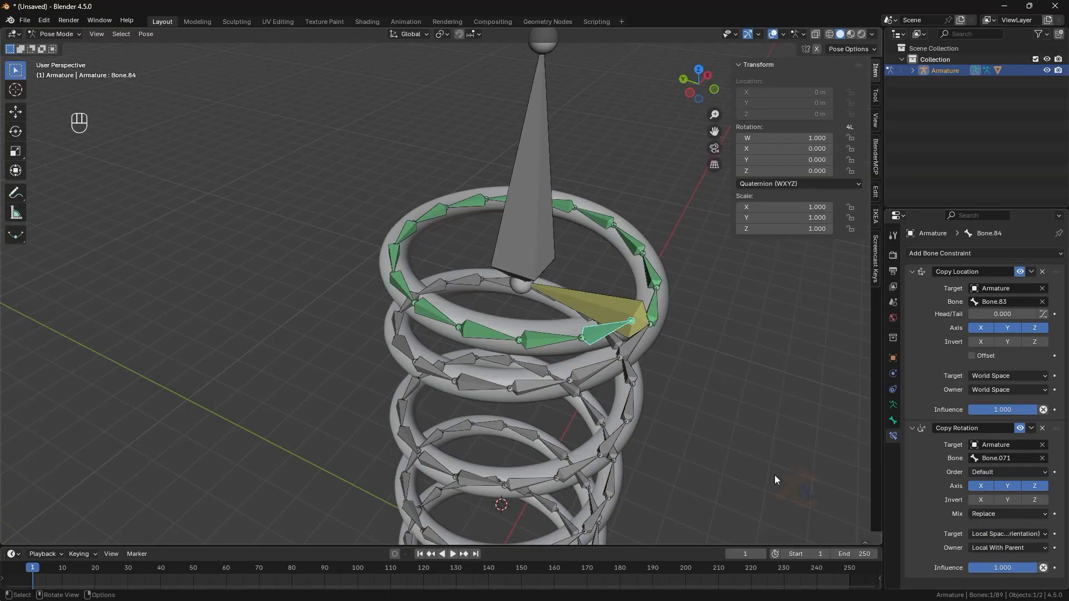
# - Select the upper coil bones with Bone.84 active and copy its Copy Rotation constraint to the selected bones
pyautogui.moveTo(696, 359); pyautogui.dragTo(503, 377, button='middle')
pyautogui.click(611, 366)
pyautogui.click(552, 352)
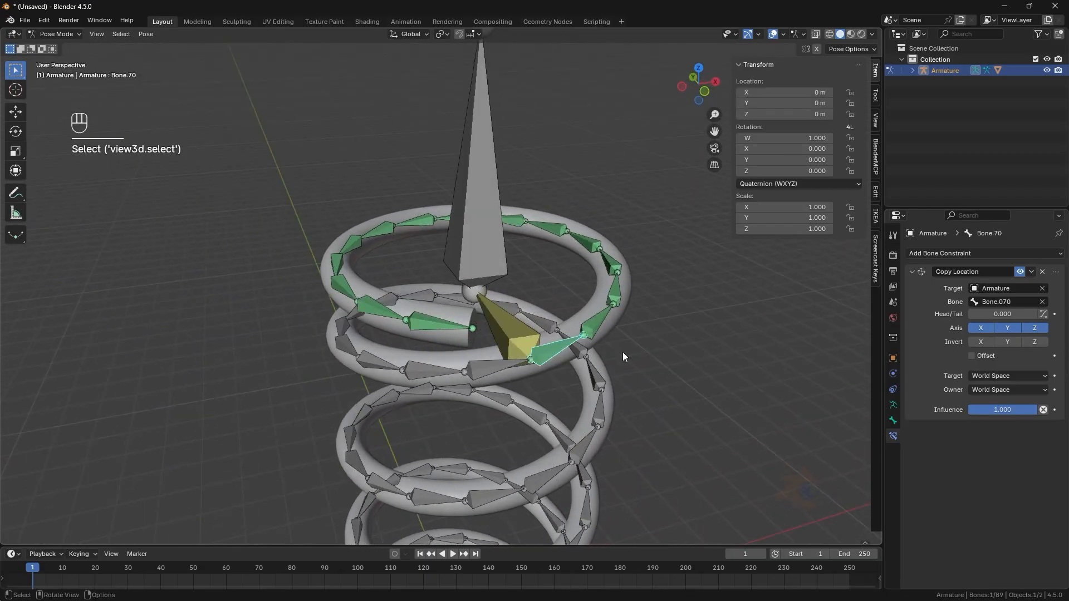
pyautogui.moveTo(622, 352); pyautogui.dragTo(584, 362, button='middle')
pyautogui.keyDown('shift'); pyautogui.click(538, 363); pyautogui.keyUp('shift')
pyautogui.keyDown('shift'); pyautogui.click(571, 331); pyautogui.keyUp('shift')
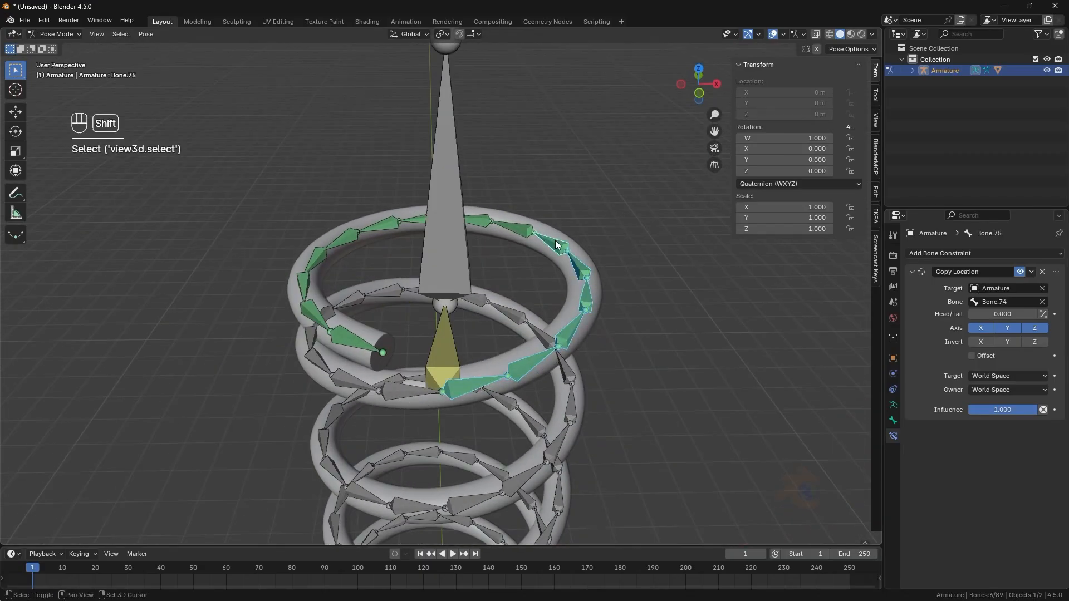
pyautogui.moveTo(491, 219); pyautogui.dragTo(428, 228, button='middle')
pyautogui.keyDown('shift'); pyautogui.click(424, 227); pyautogui.keyUp('shift')
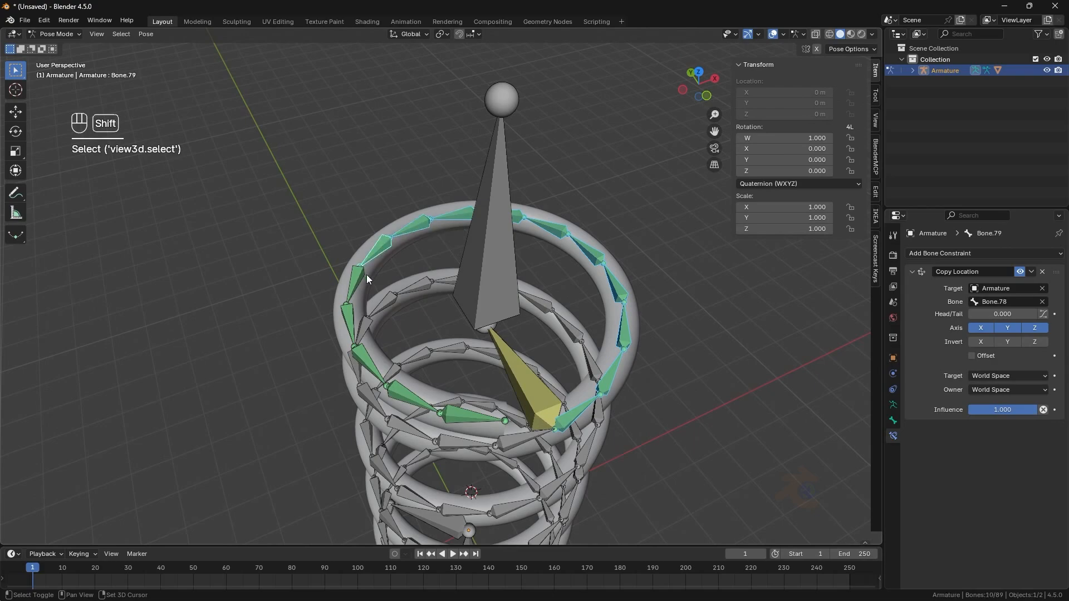
pyautogui.keyDown('shift'); pyautogui.click(460, 419); pyautogui.keyUp('shift')
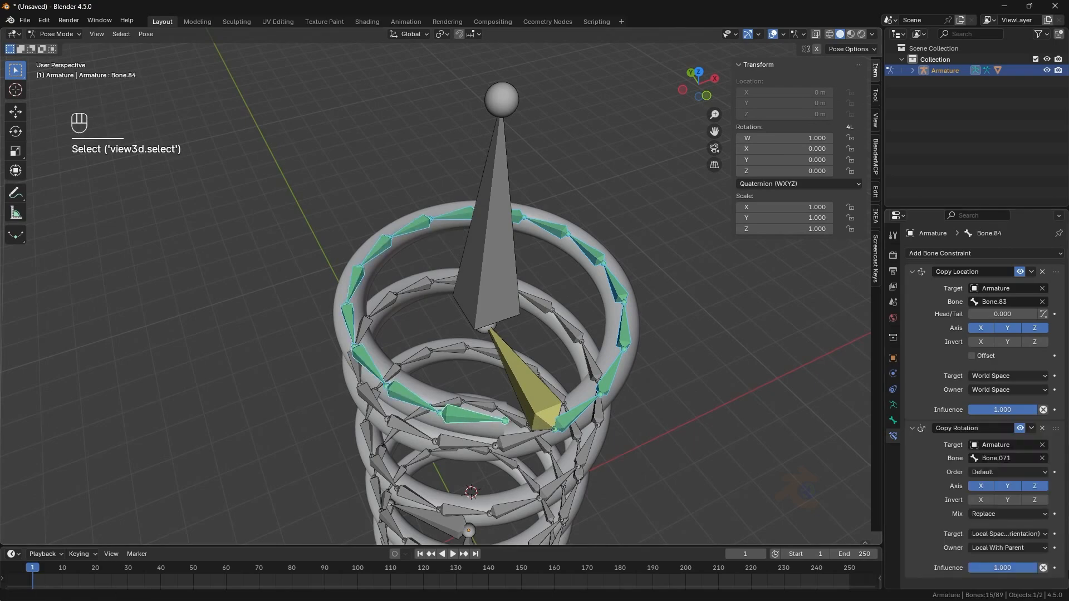
pyautogui.click(1032, 428)
pyautogui.click(1019, 463)
# - Switch to front view and test rotating the bottom control bone to check the spring's twist
pyautogui.scroll(-4, 680, 404)
pyautogui.moveTo(680, 403); pyautogui.dragTo(698, 350, button='middle')
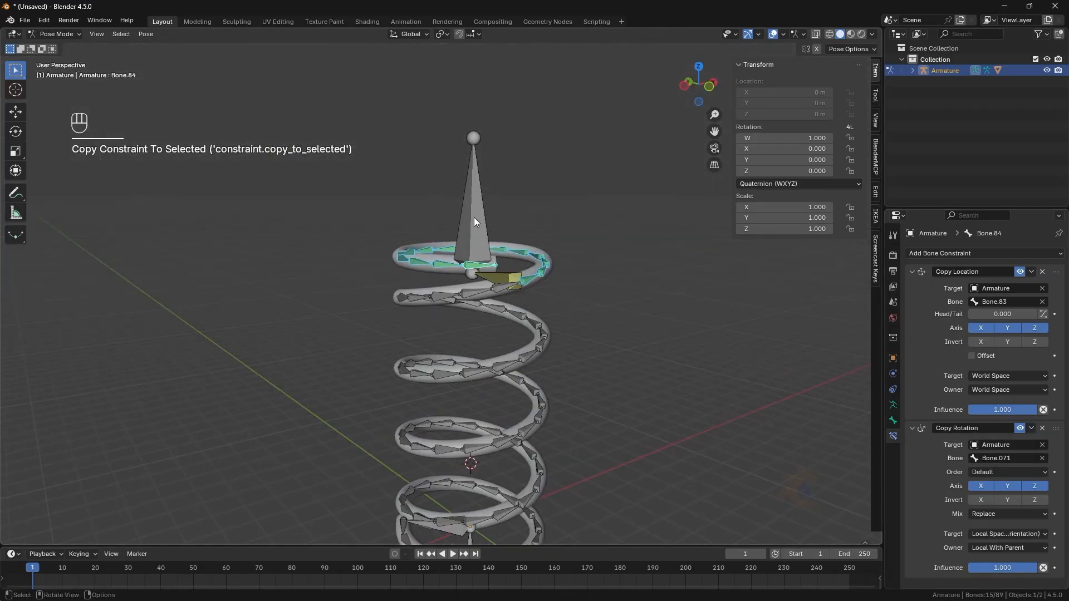
pyautogui.click(474, 218)
pyautogui.scroll(-2, 523, 384)
pyautogui.moveTo(524, 390); pyautogui.dragTo(528, 359, button='middle')
pyautogui.press('KP_1')
pyautogui.keyDown('shift'); pyautogui.click(471, 497); pyautogui.keyUp('shift')
pyautogui.press('r')
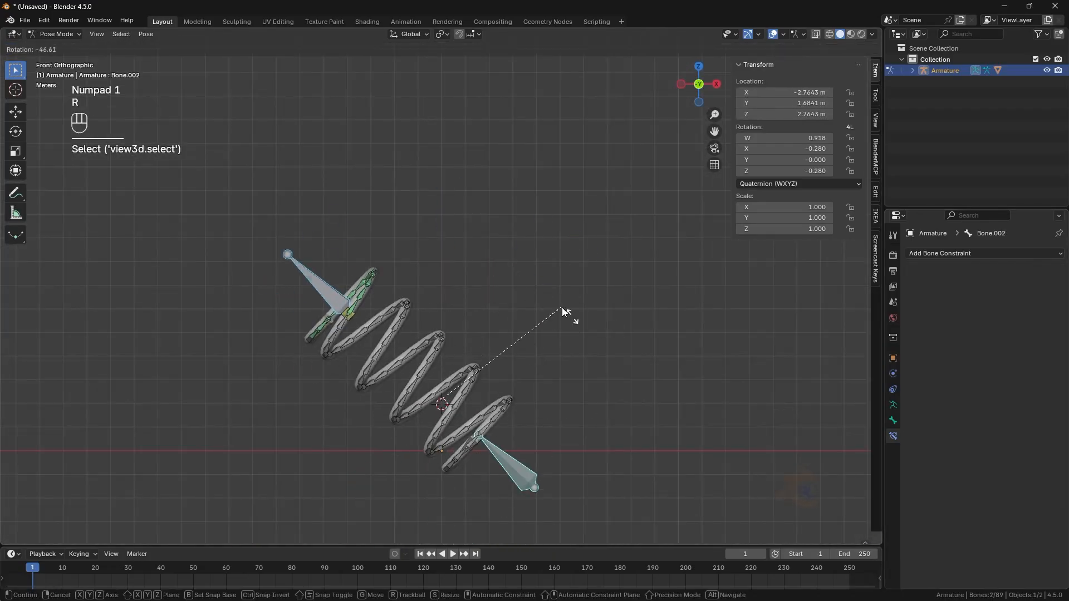
pyautogui.click(492, 456)
pyautogui.click(576, 321)
pyautogui.scroll(4, 610, 351)
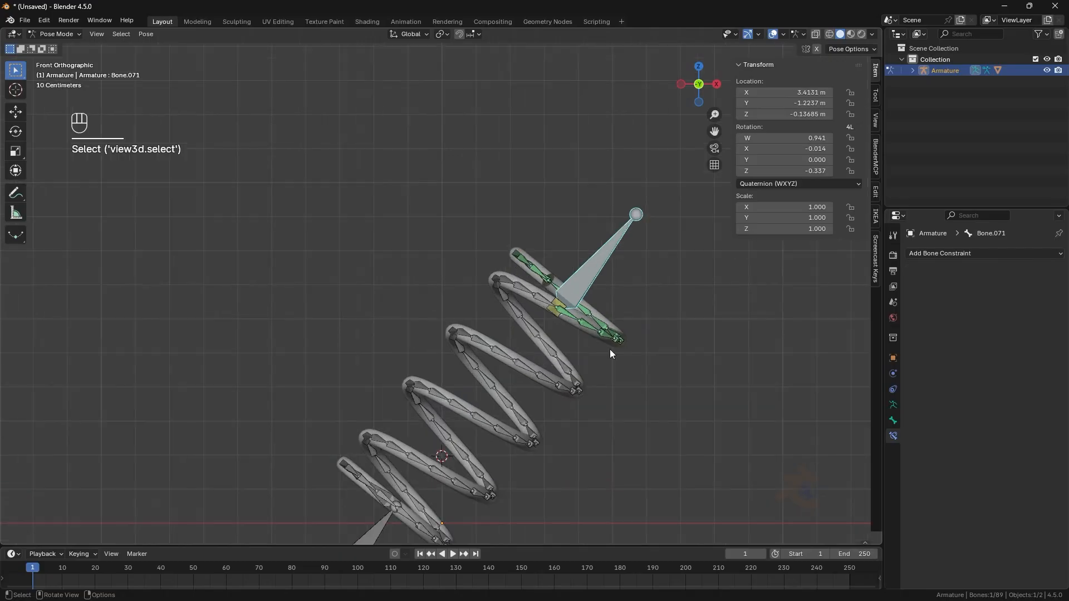
# - Set the transform orientation to Local and test moving the top control bone along its own axis
pyautogui.click(25, 110)
pyautogui.click(409, 34)
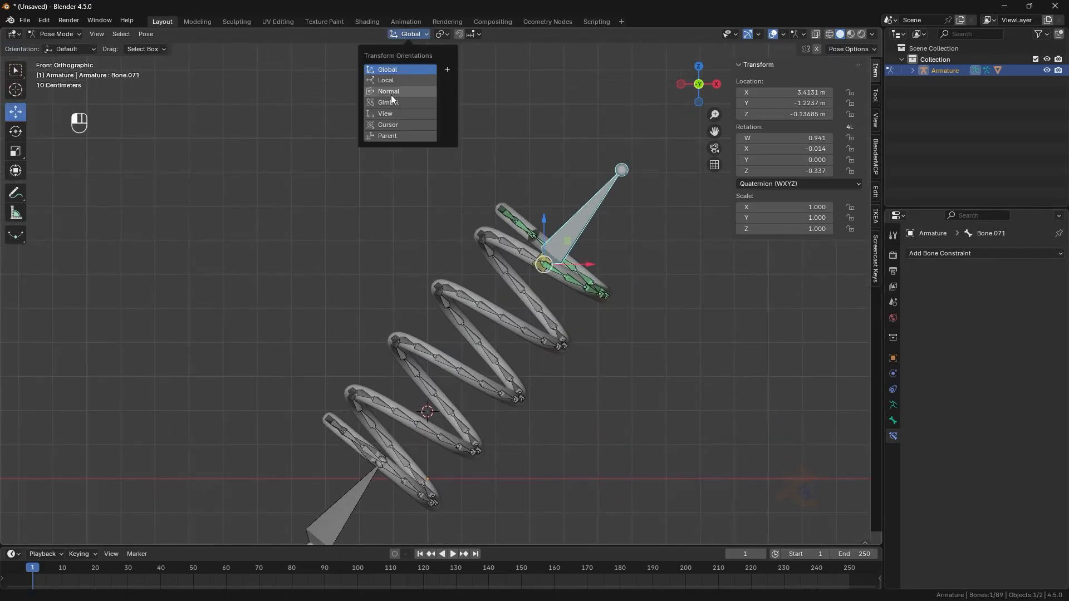
pyautogui.click(400, 81)
pyautogui.moveTo(553, 241); pyautogui.dragTo(523, 172)
pyautogui.rightClick(522, 172)
pyautogui.click(773, 33)
pyautogui.moveTo(573, 230)
pyautogui.mouseDown()
pyautogui.moveTo(506, 309)
pyautogui.moveTo(575, 249)
pyautogui.mouseUp()
pyautogui.rightClick(575, 249)
# - Hide the viewport overlays and test stretching the spring by moving the control bones
pyautogui.click(365, 499)
pyautogui.moveTo(329, 527); pyautogui.dragTo(313, 471)
pyautogui.click(773, 34)
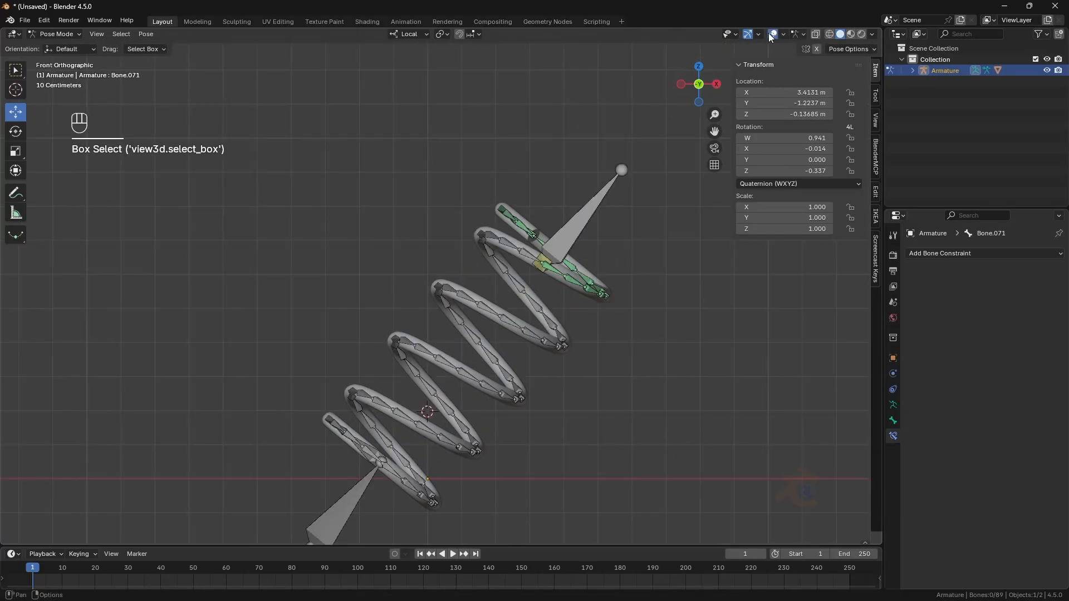
pyautogui.click(352, 498)
pyautogui.click(772, 34)
pyautogui.moveTo(376, 440)
pyautogui.mouseDown()
pyautogui.moveTo(384, 401)
pyautogui.moveTo(423, 362)
pyautogui.moveTo(348, 372)
pyautogui.moveTo(490, 217)
pyautogui.moveTo(569, 240)
pyautogui.mouseUp()
pyautogui.rightClick(490, 218)
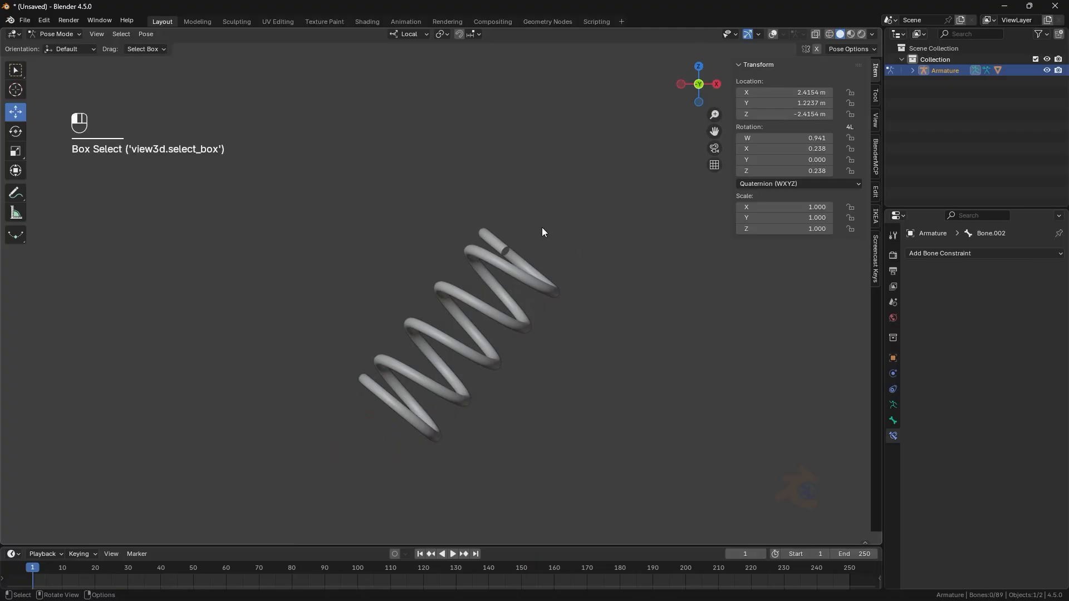
pyautogui.moveTo(489, 156); pyautogui.dragTo(585, 230)
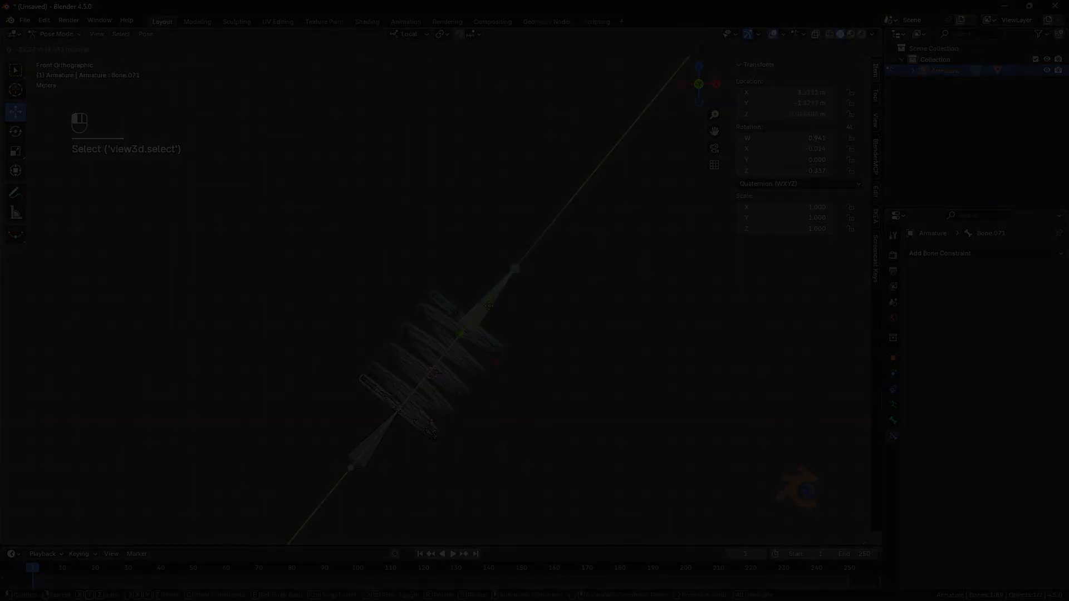